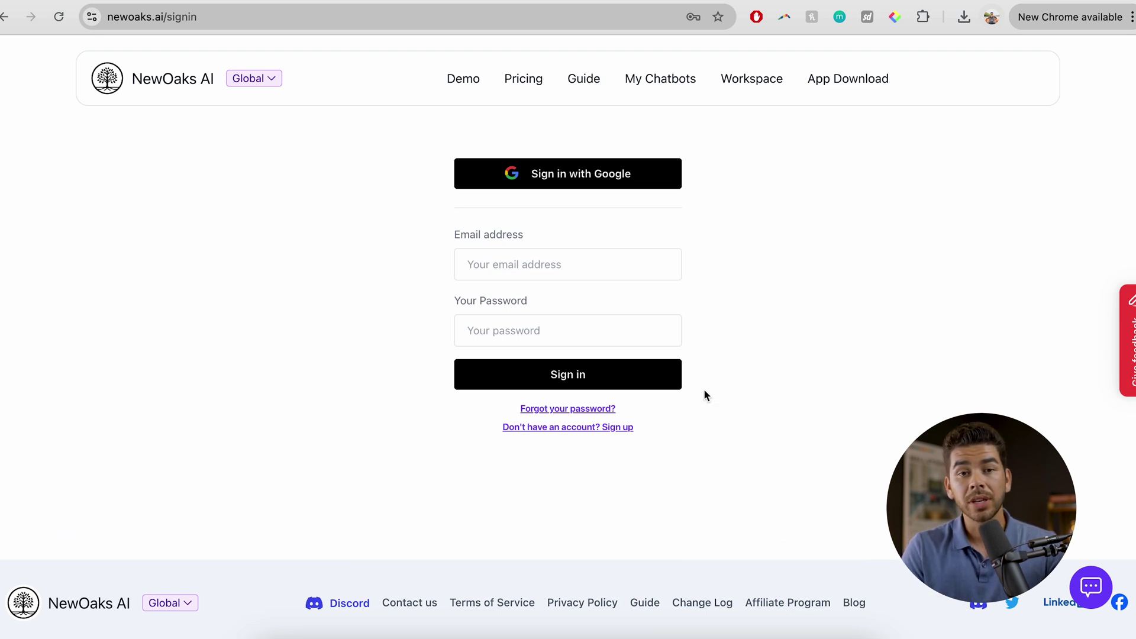
Move from sign-in to account creation, log in, and view the Pricing plans page
{"action": "left_click", "coordinate": [571, 433]}
{"action": "scroll", "coordinate": [606, 356], "scroll_direction": "down", "scroll_amount": 1}
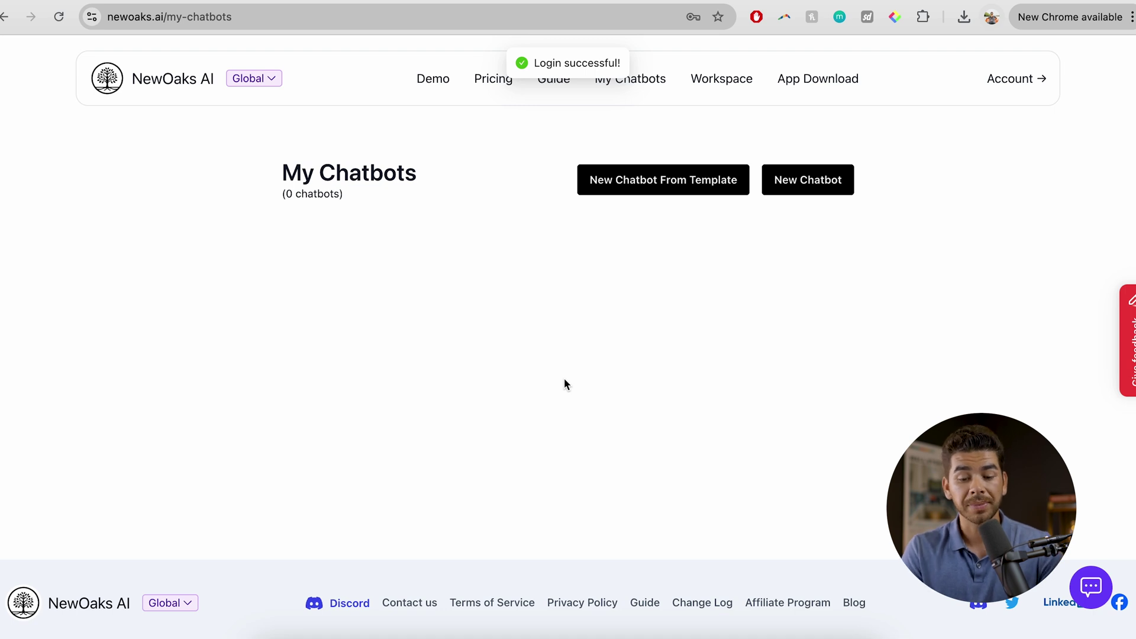
{"action": "left_click", "coordinate": [494, 78]}
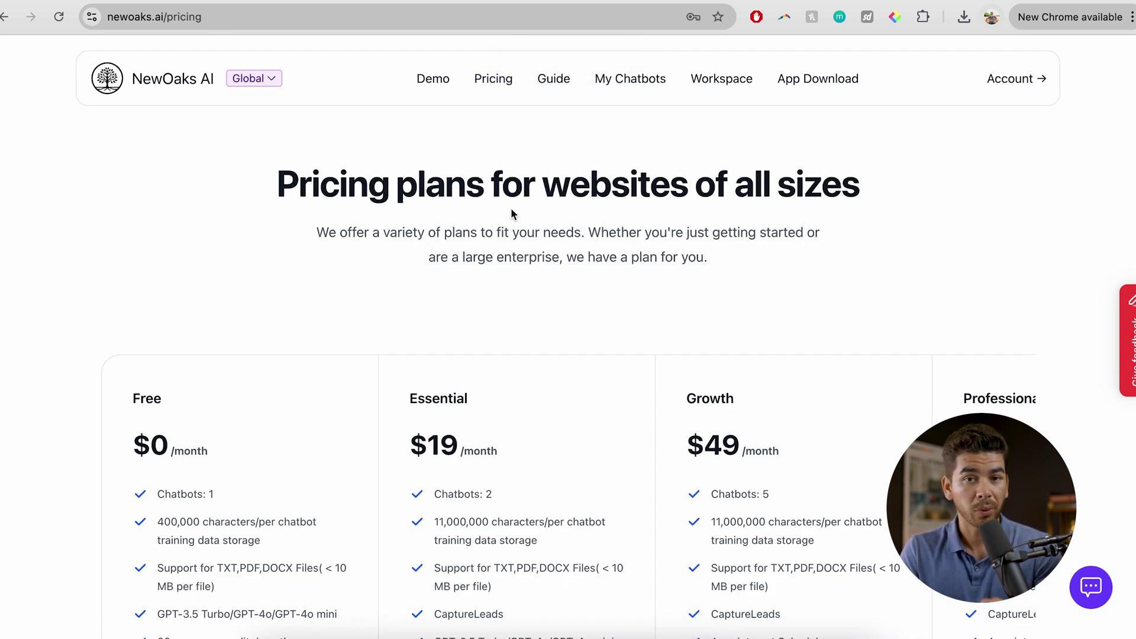
{"action": "scroll", "coordinate": [513, 214], "scroll_direction": "down", "scroll_amount": 1}
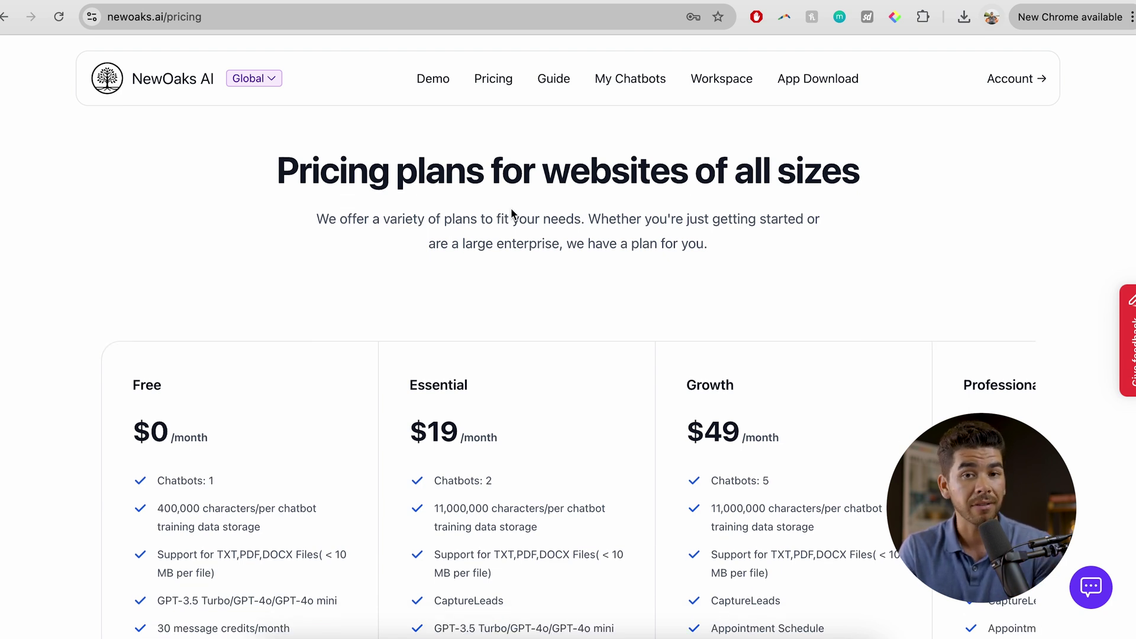
{"action": "scroll", "coordinate": [513, 214], "scroll_direction": "down", "scroll_amount": 3}
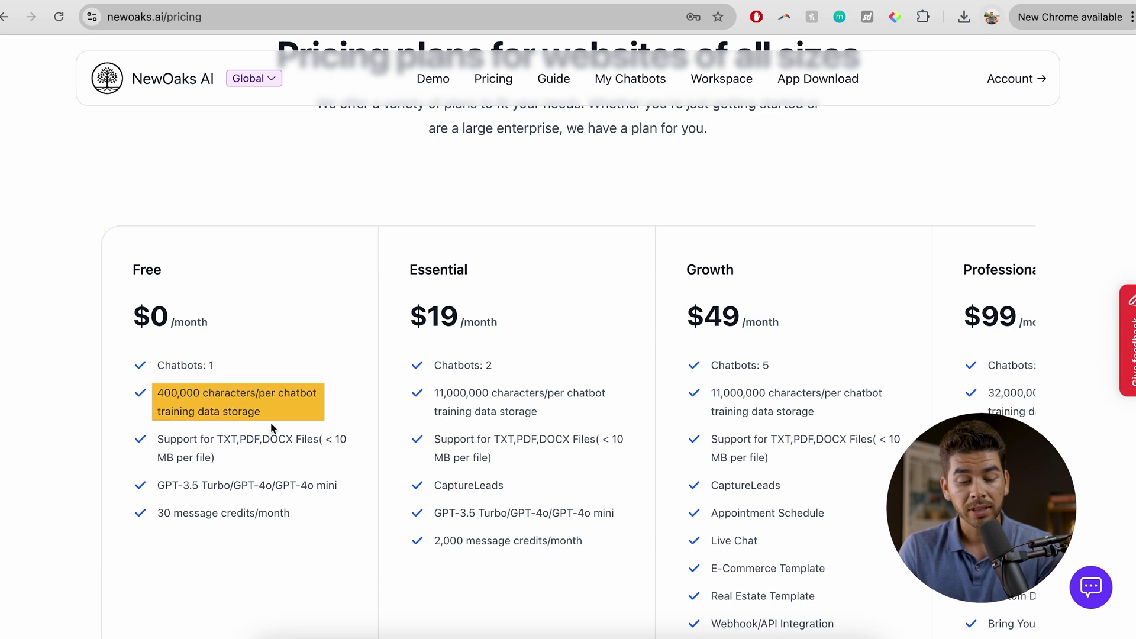
{"action": "scroll", "coordinate": [277, 417], "scroll_direction": "down", "scroll_amount": 2}
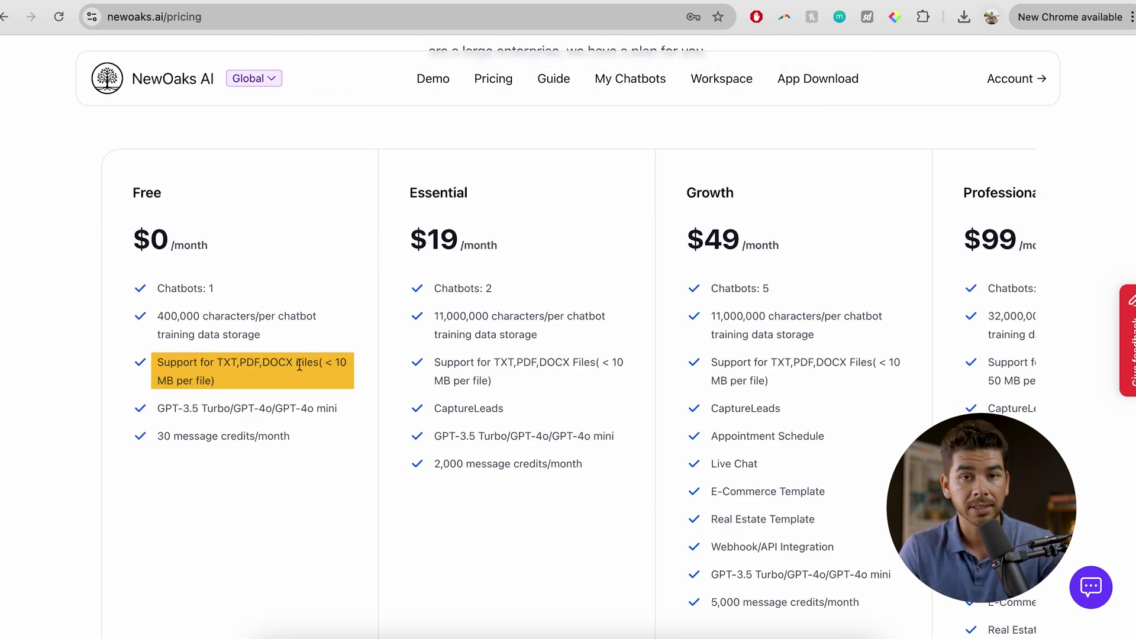
{"action": "scroll", "coordinate": [299, 367], "scroll_direction": "down", "scroll_amount": 1}
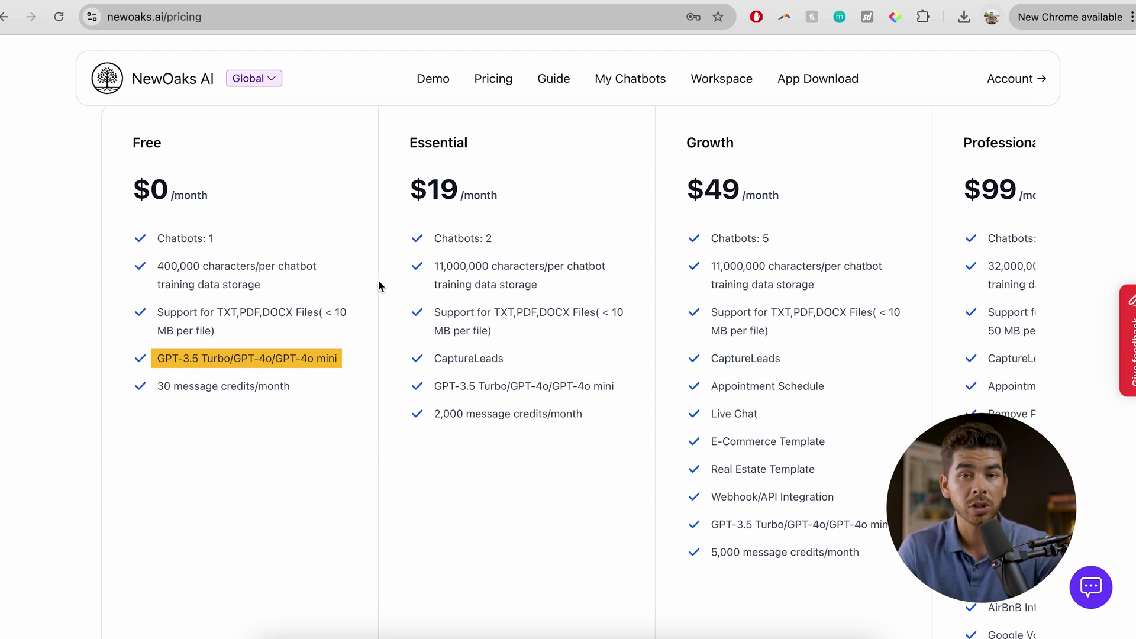
{"action": "scroll", "coordinate": [380, 309], "scroll_direction": "down", "scroll_amount": 1}
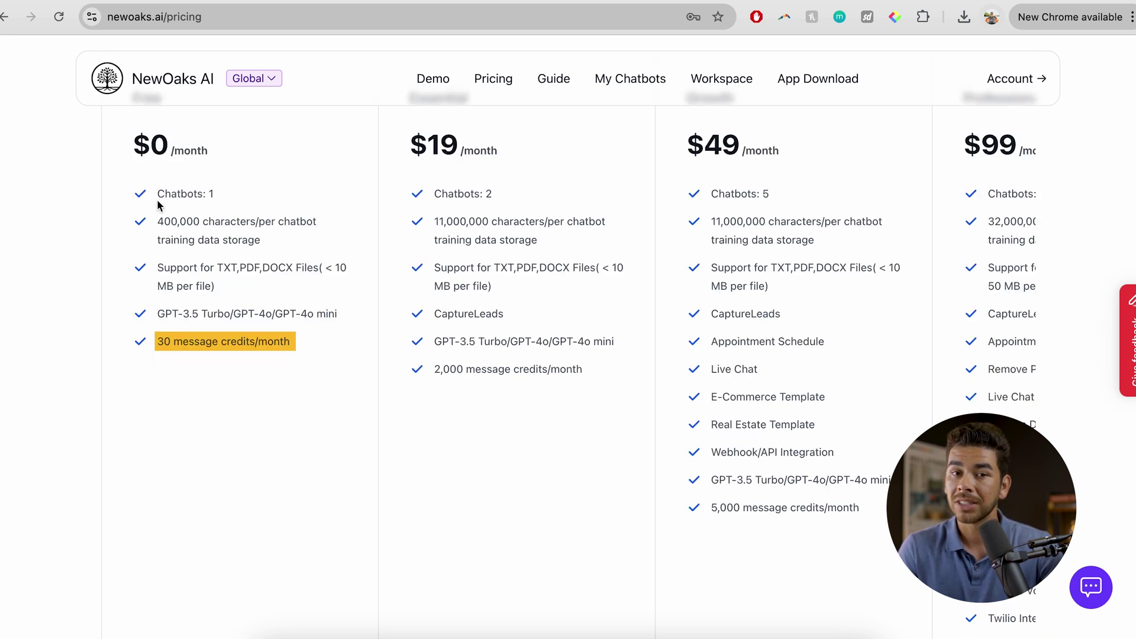
{"action": "scroll", "coordinate": [271, 404], "scroll_direction": "down", "scroll_amount": 2}
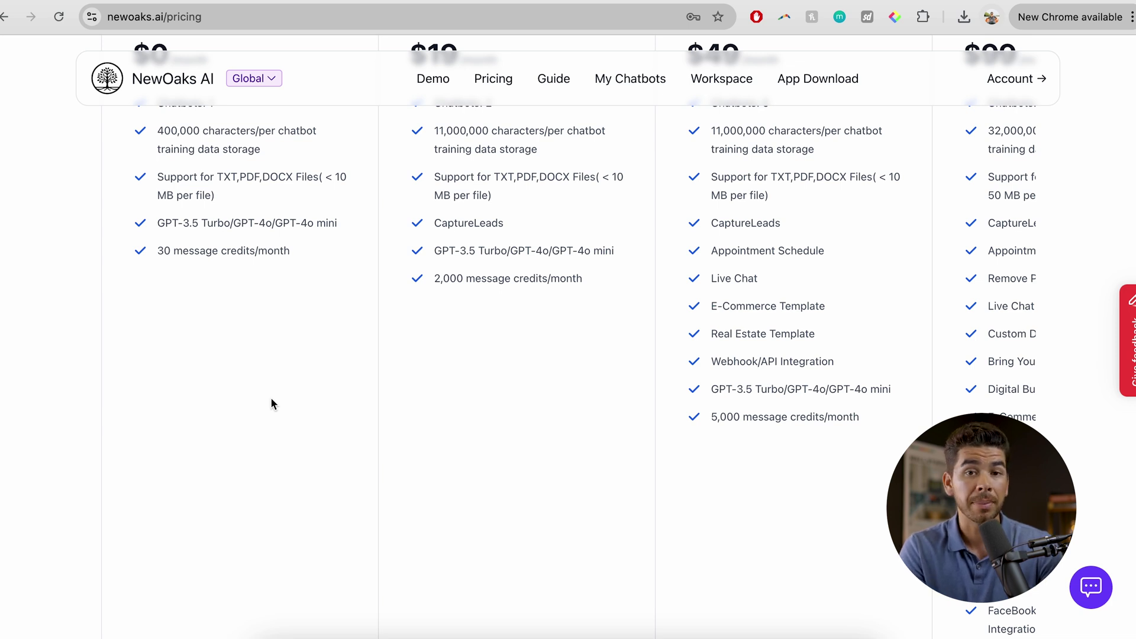
{"action": "scroll", "coordinate": [272, 404], "scroll_direction": "up", "scroll_amount": 4}
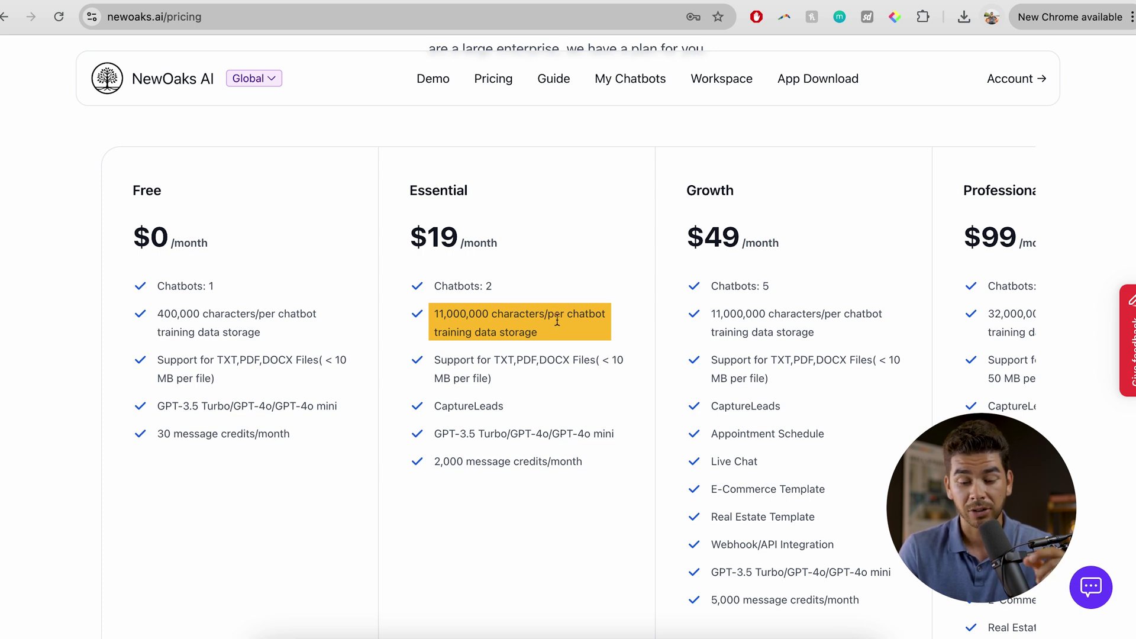
{"action": "scroll", "coordinate": [535, 345], "scroll_direction": "down", "scroll_amount": 1}
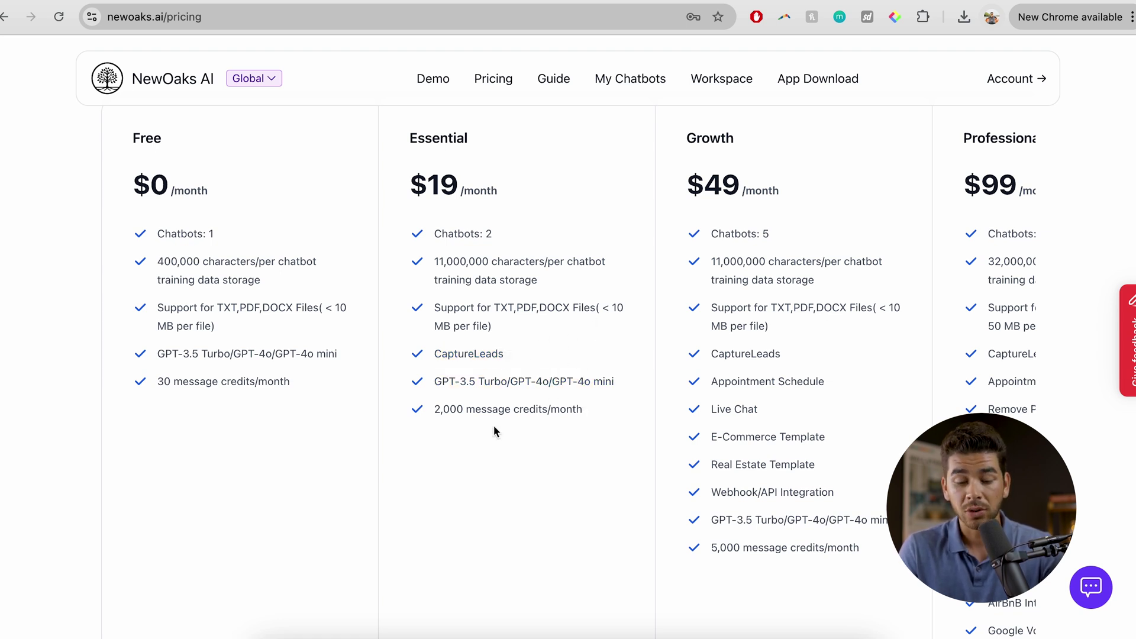
{"action": "scroll", "coordinate": [494, 425], "scroll_direction": "down", "scroll_amount": 1}
{"action": "scroll", "coordinate": [476, 405], "scroll_direction": "up", "scroll_amount": 2}
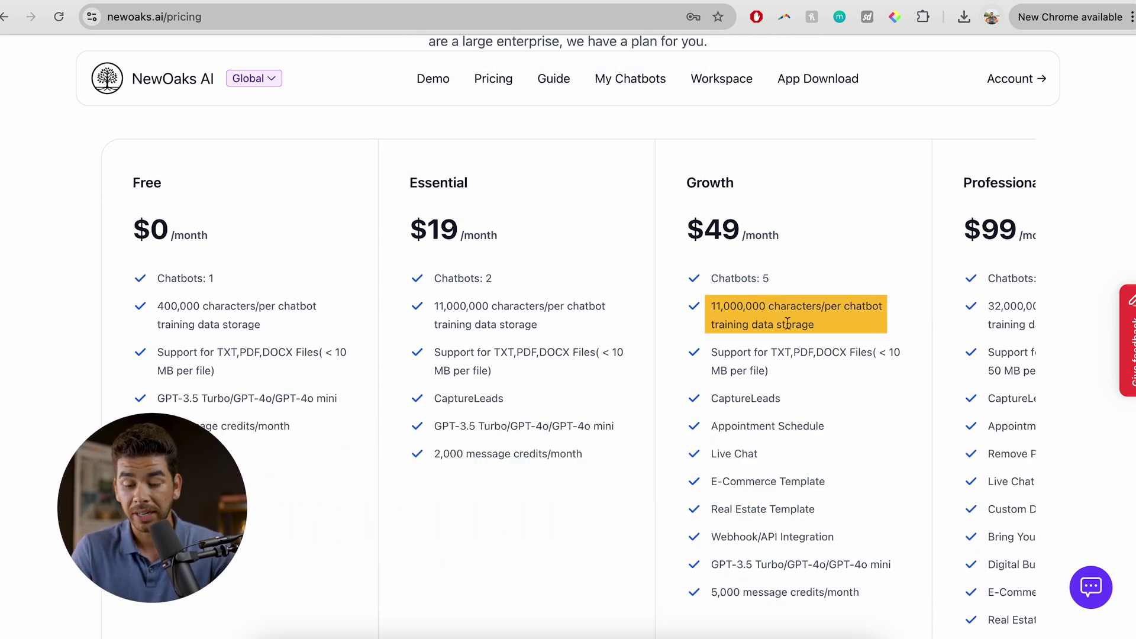
{"action": "scroll", "coordinate": [871, 367], "scroll_direction": "down", "scroll_amount": 2}
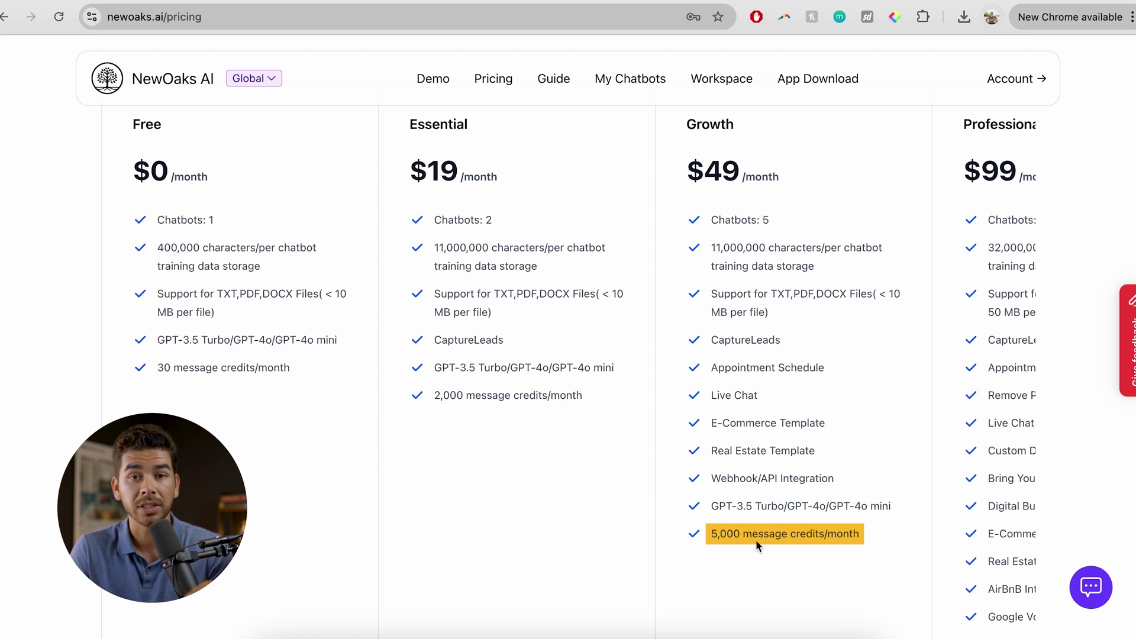
{"action": "scroll", "coordinate": [755, 540], "scroll_direction": "up", "scroll_amount": 1}
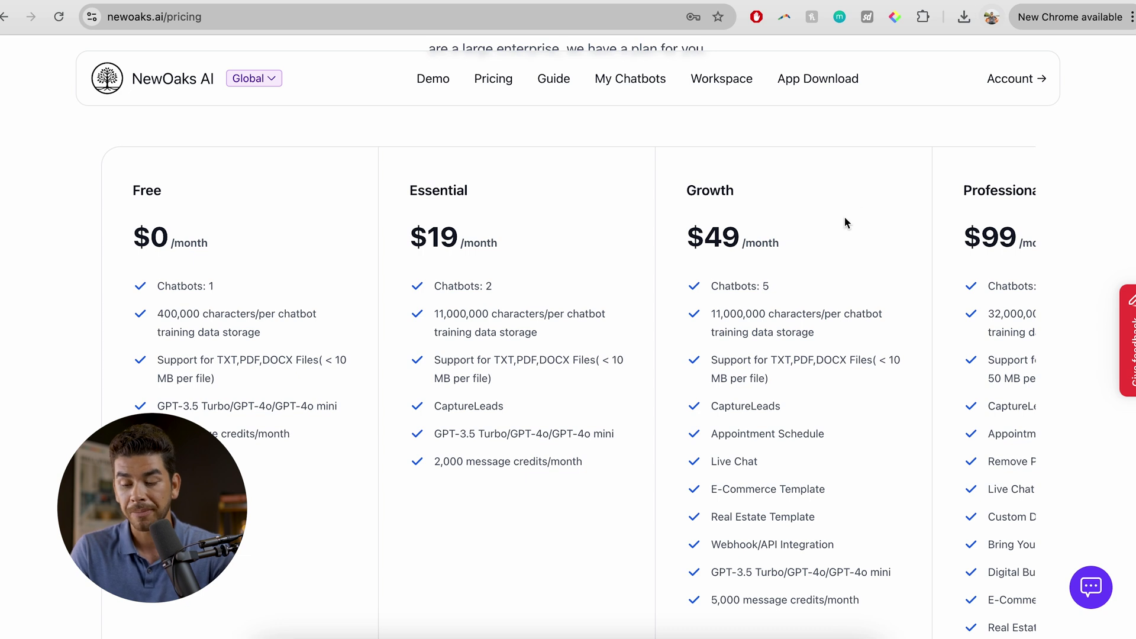
{"action": "scroll", "coordinate": [844, 216], "scroll_direction": "right", "scroll_amount": 3}
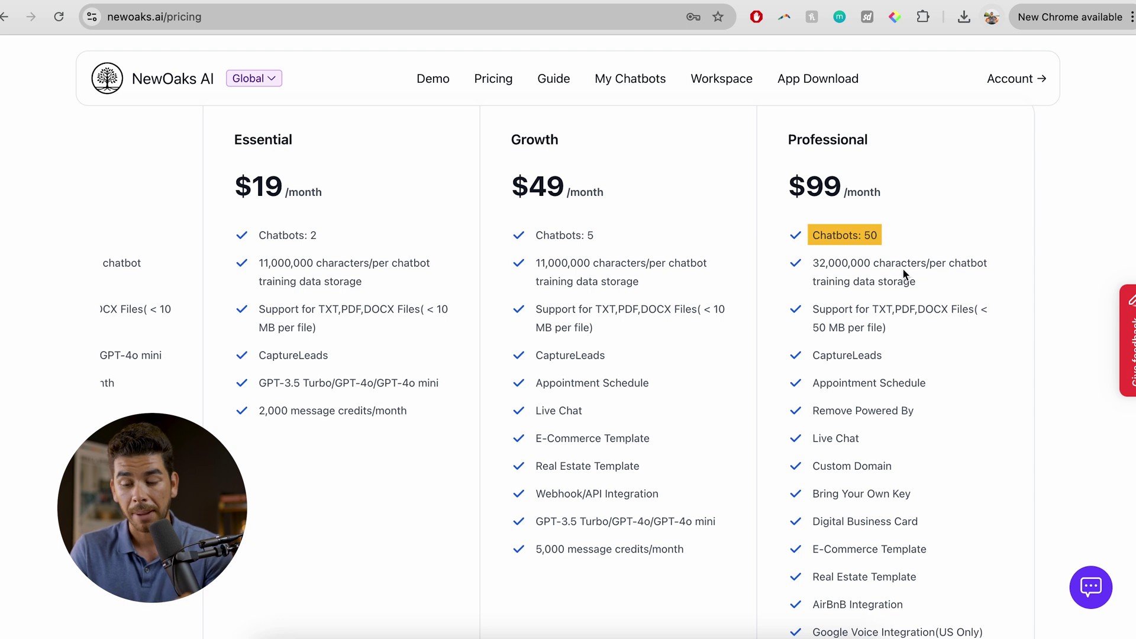
{"action": "scroll", "coordinate": [905, 274], "scroll_direction": "down", "scroll_amount": 1}
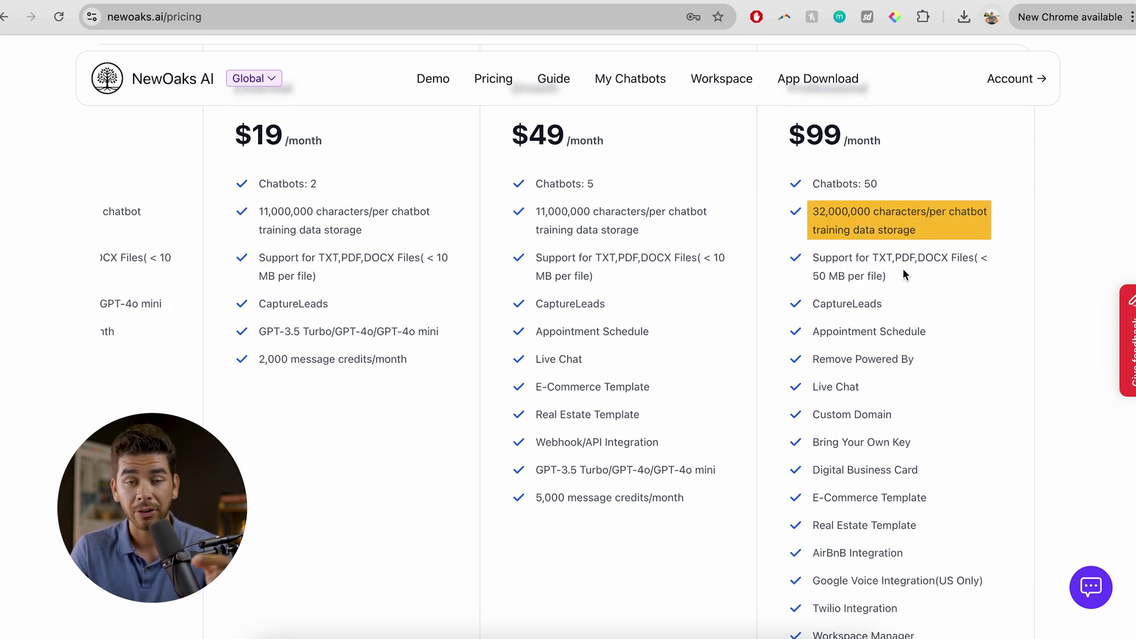
{"action": "scroll", "coordinate": [903, 268], "scroll_direction": "down", "scroll_amount": 2}
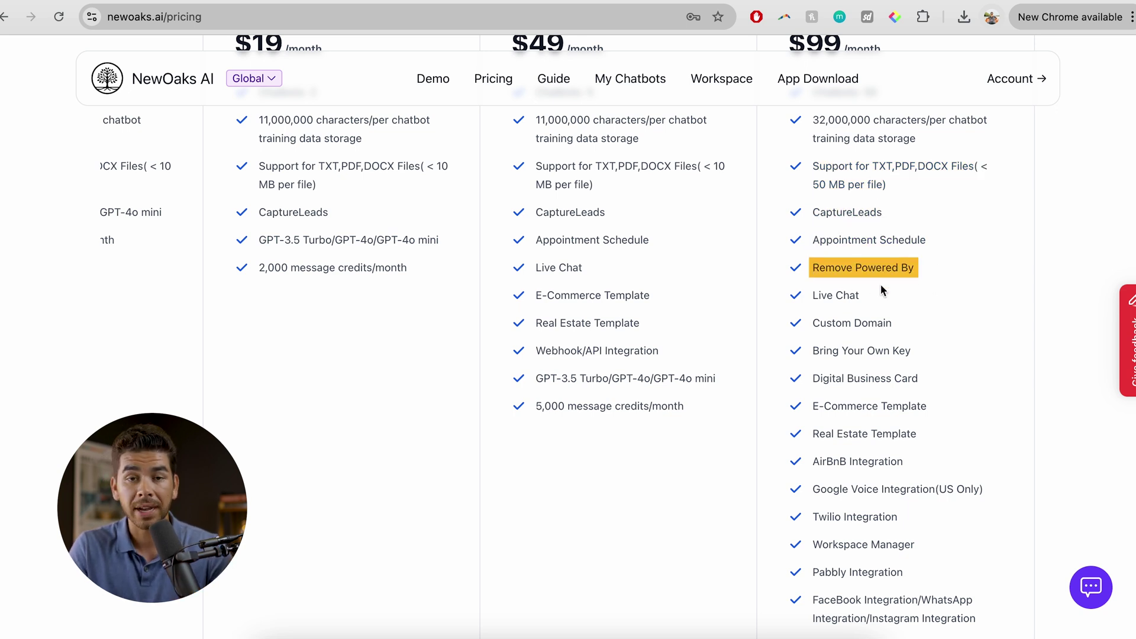
{"action": "scroll", "coordinate": [882, 284], "scroll_direction": "down", "scroll_amount": 1}
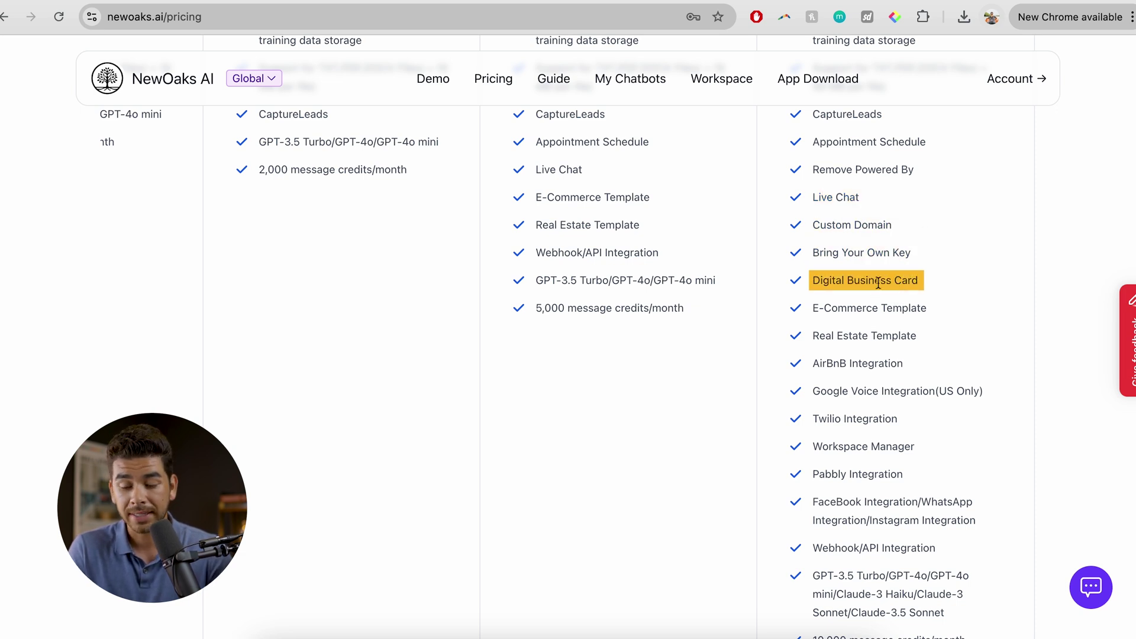
{"action": "scroll", "coordinate": [868, 320], "scroll_direction": "down", "scroll_amount": 1}
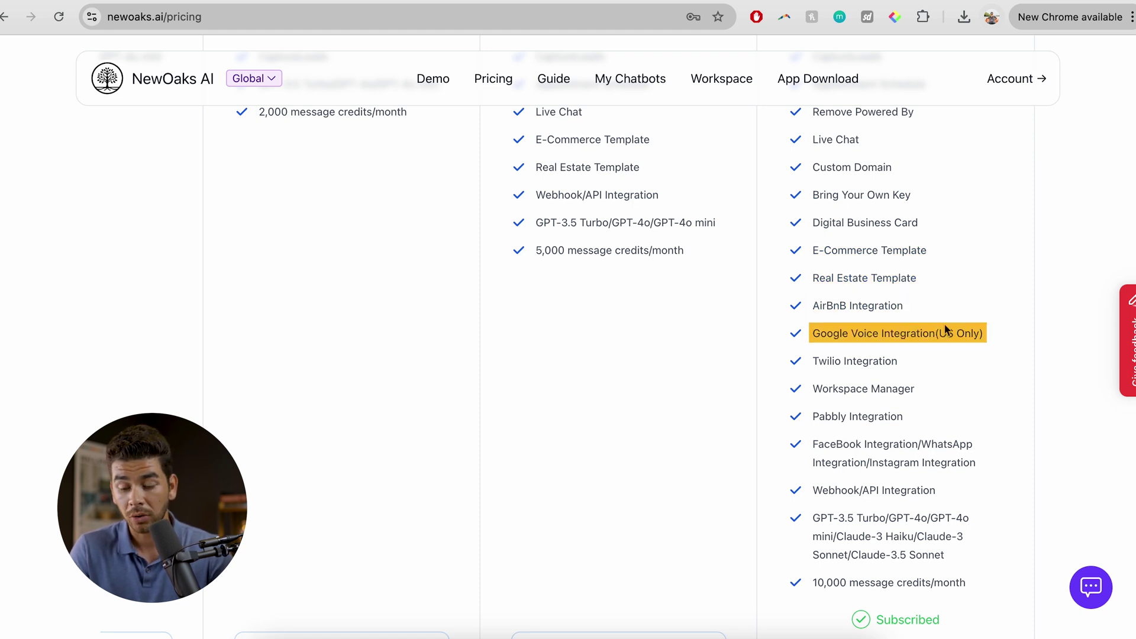
{"action": "scroll", "coordinate": [926, 335], "scroll_direction": "down", "scroll_amount": 1}
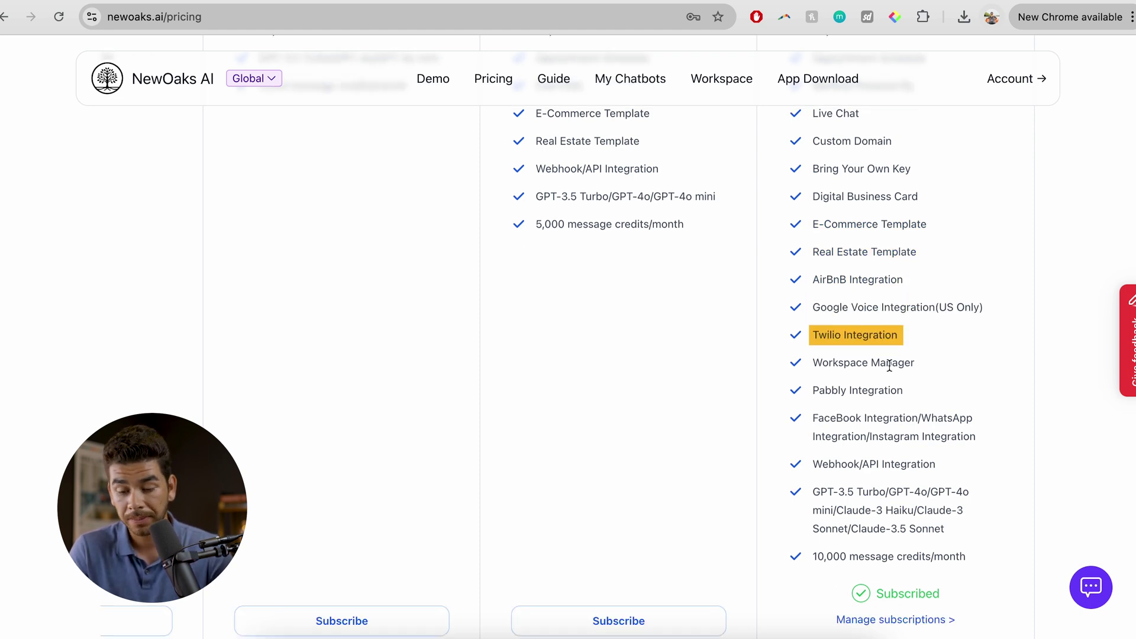
{"action": "scroll", "coordinate": [890, 399], "scroll_direction": "down", "scroll_amount": 1}
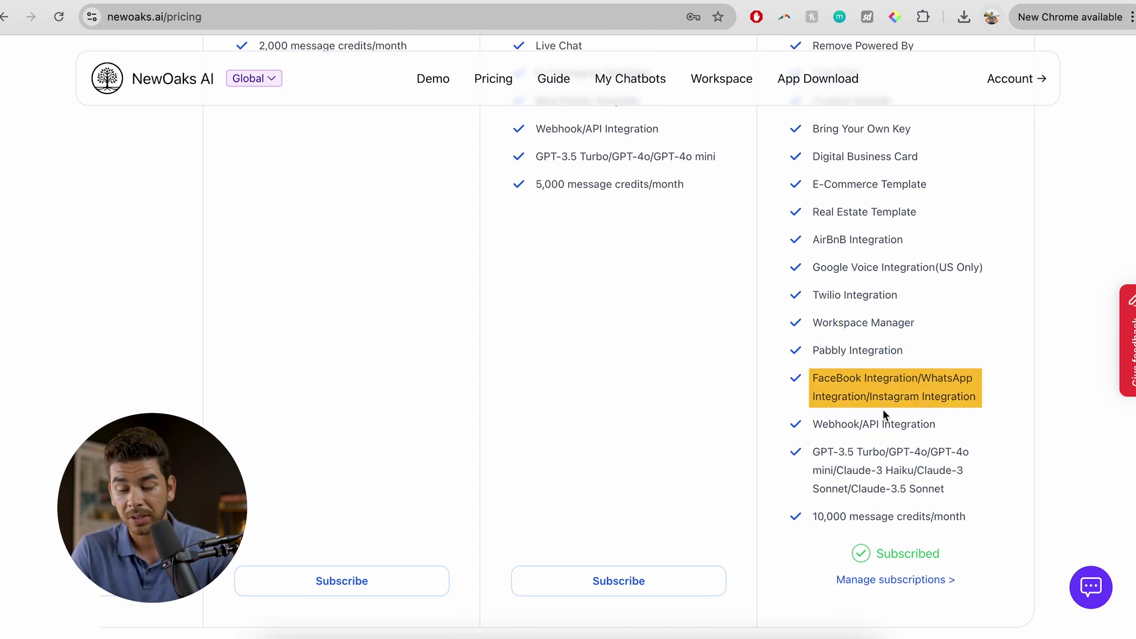
{"action": "scroll", "coordinate": [897, 417], "scroll_direction": "down", "scroll_amount": 1}
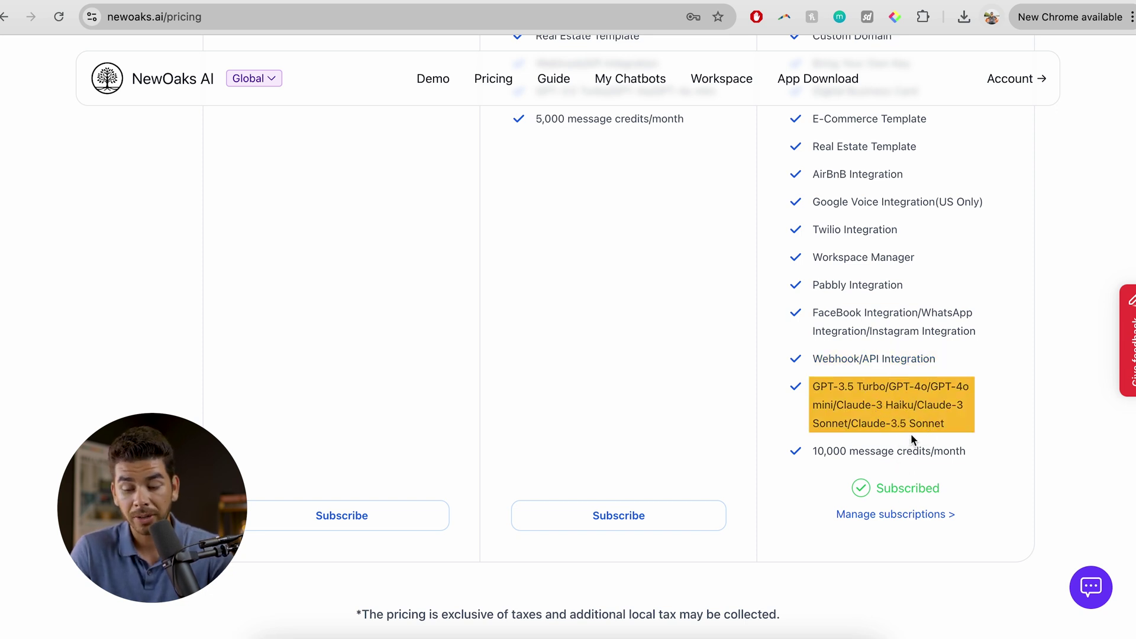
{"action": "scroll", "coordinate": [908, 444], "scroll_direction": "down", "scroll_amount": 1}
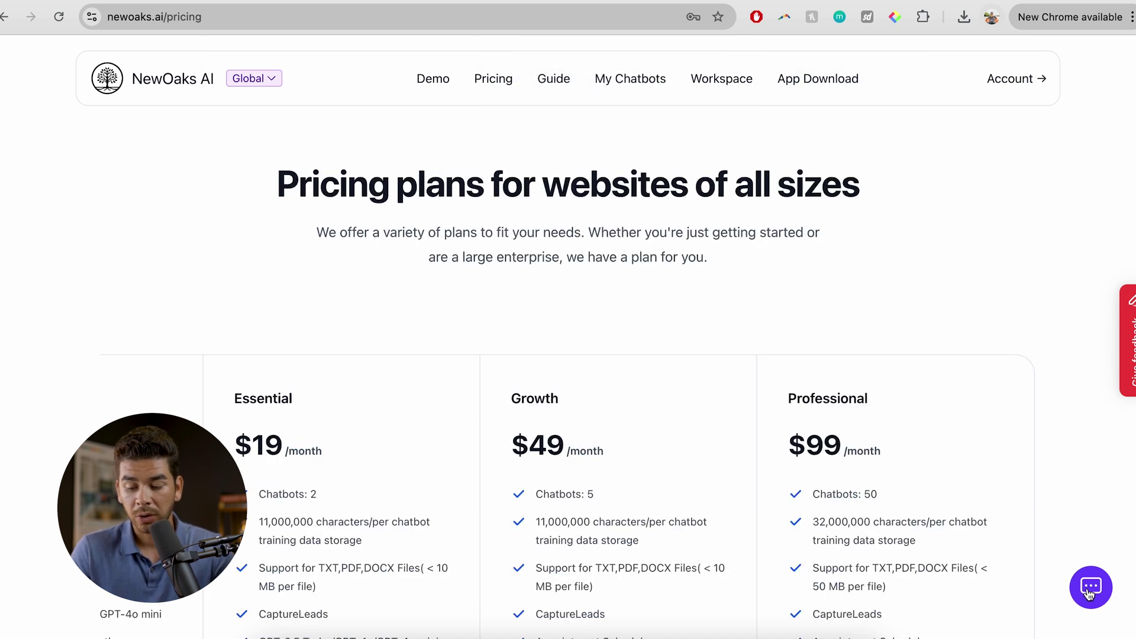
{"action": "left_click", "coordinate": [1090, 588]}
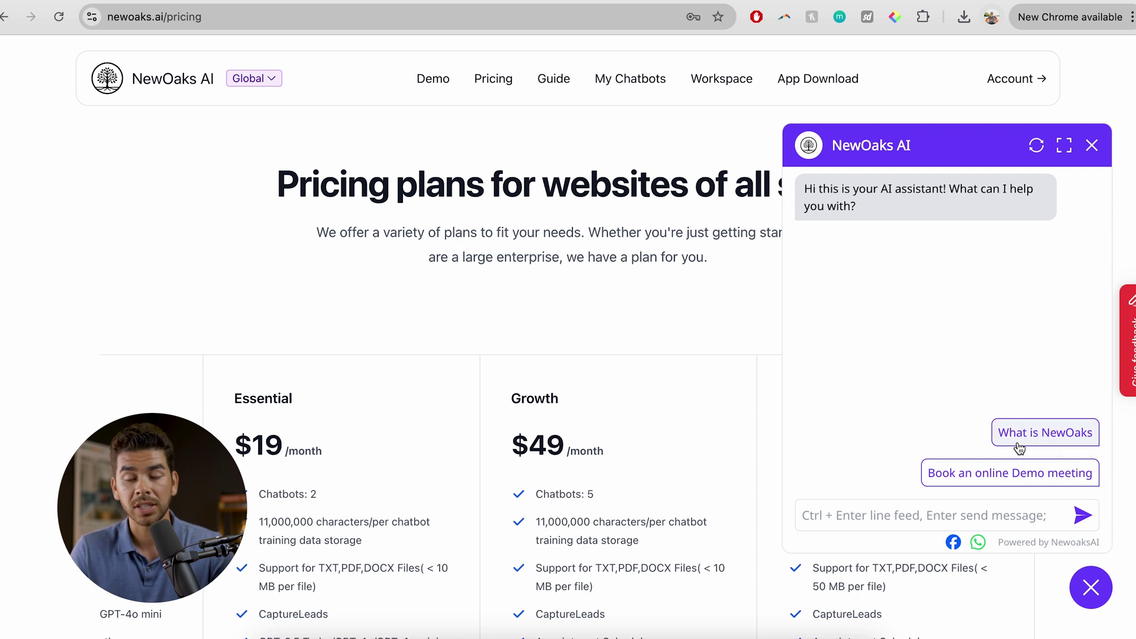
{"action": "left_click", "coordinate": [1092, 144]}
{"action": "scroll", "coordinate": [771, 399], "scroll_direction": "down", "scroll_amount": 4}
{"action": "scroll", "coordinate": [771, 393], "scroll_direction": "down", "scroll_amount": 2}
{"action": "scroll", "coordinate": [771, 393], "scroll_direction": "down", "scroll_amount": 2}
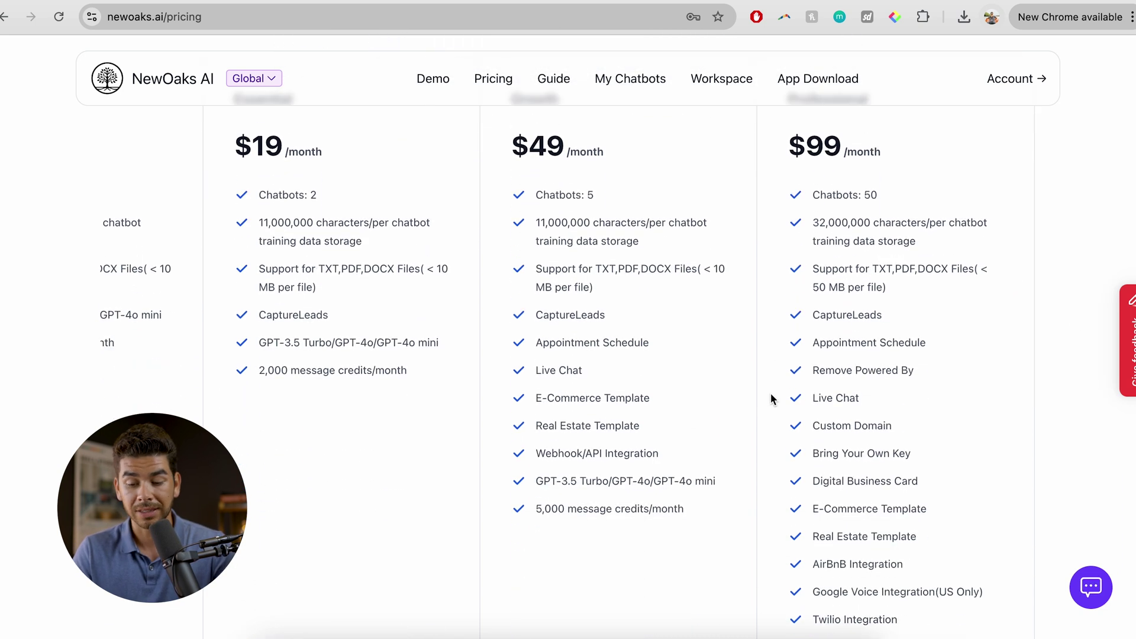
{"action": "scroll", "coordinate": [771, 393], "scroll_direction": "left", "scroll_amount": 4}
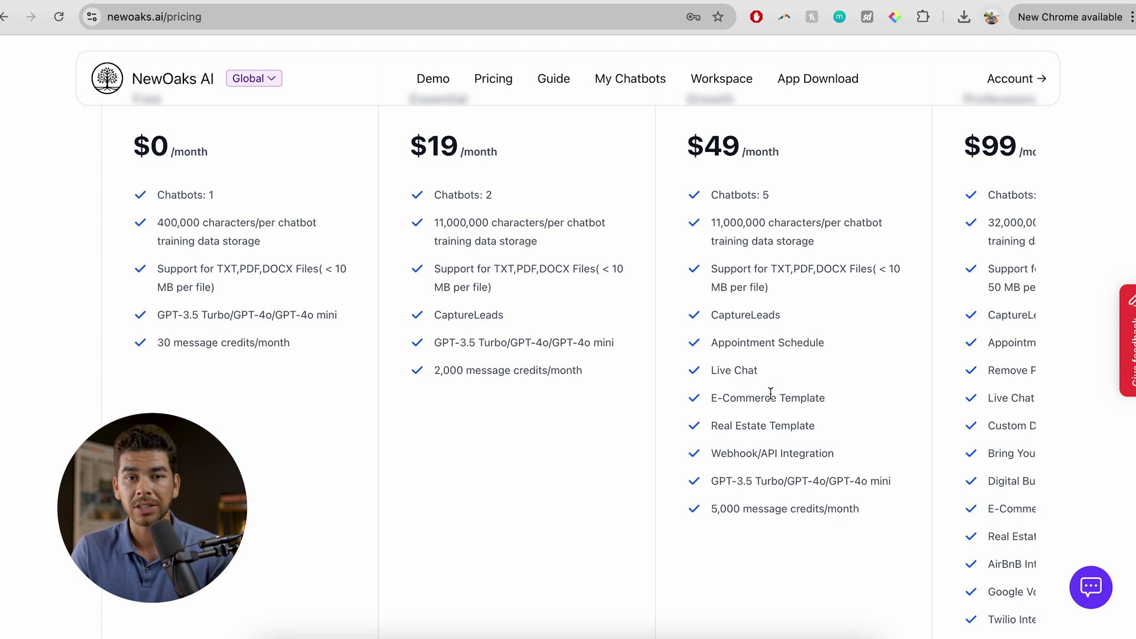
{"action": "scroll", "coordinate": [331, 227], "scroll_direction": "up", "scroll_amount": 2}
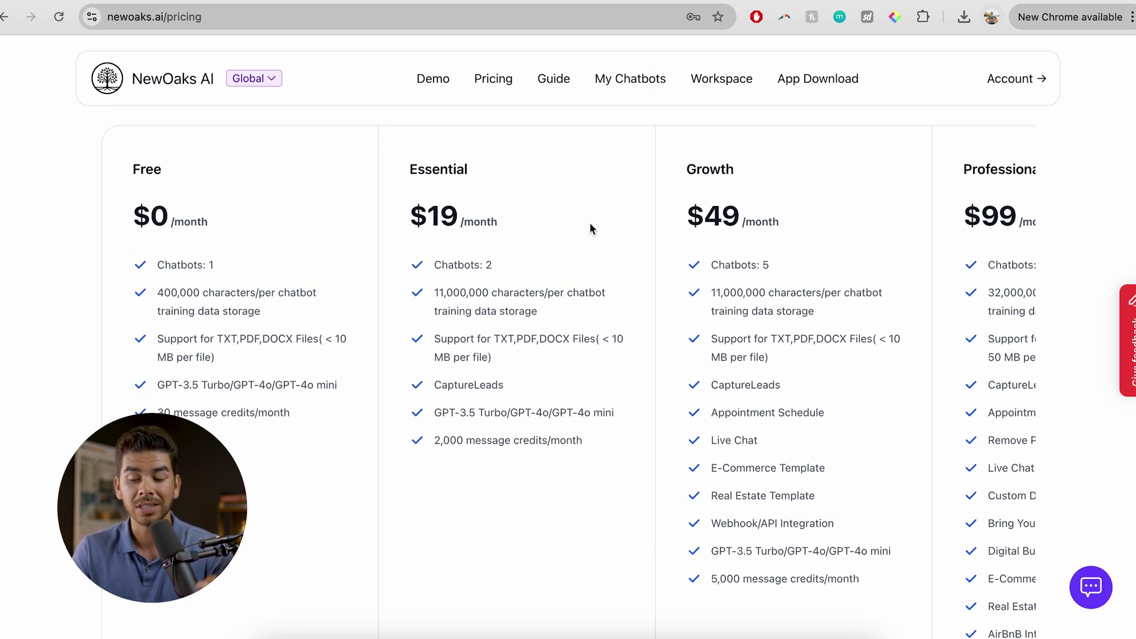
{"action": "scroll", "coordinate": [726, 246], "scroll_direction": "right", "scroll_amount": 3}
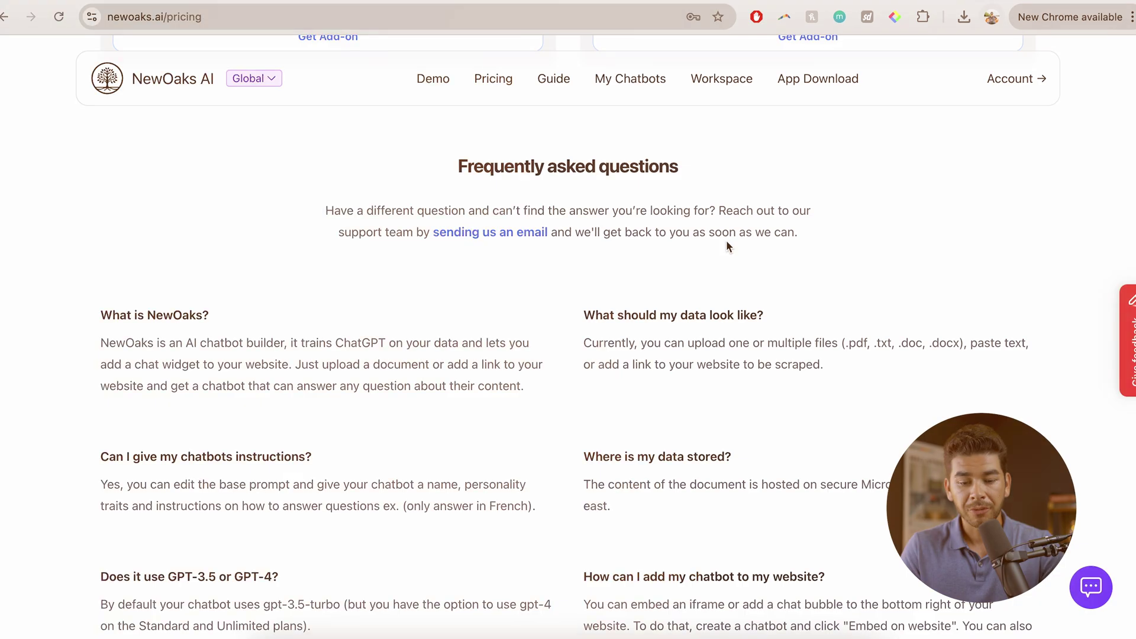
{"action": "scroll", "coordinate": [472, 255], "scroll_direction": "down", "scroll_amount": 1}
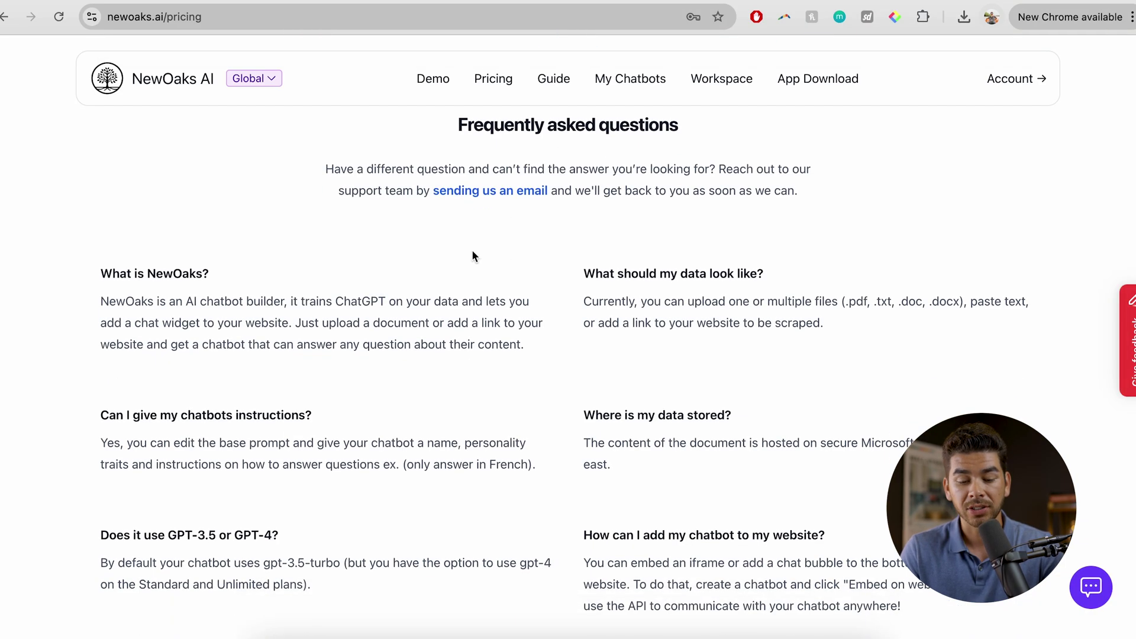
{"action": "scroll", "coordinate": [472, 256], "scroll_direction": "down", "scroll_amount": 1}
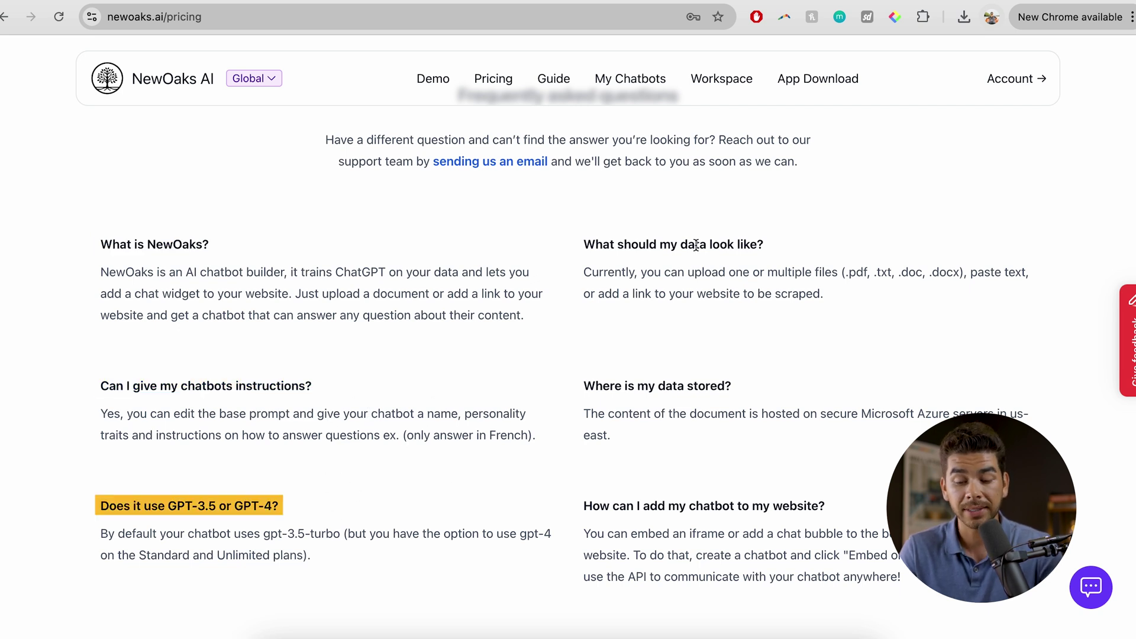
{"action": "scroll", "coordinate": [684, 354], "scroll_direction": "down", "scroll_amount": 2}
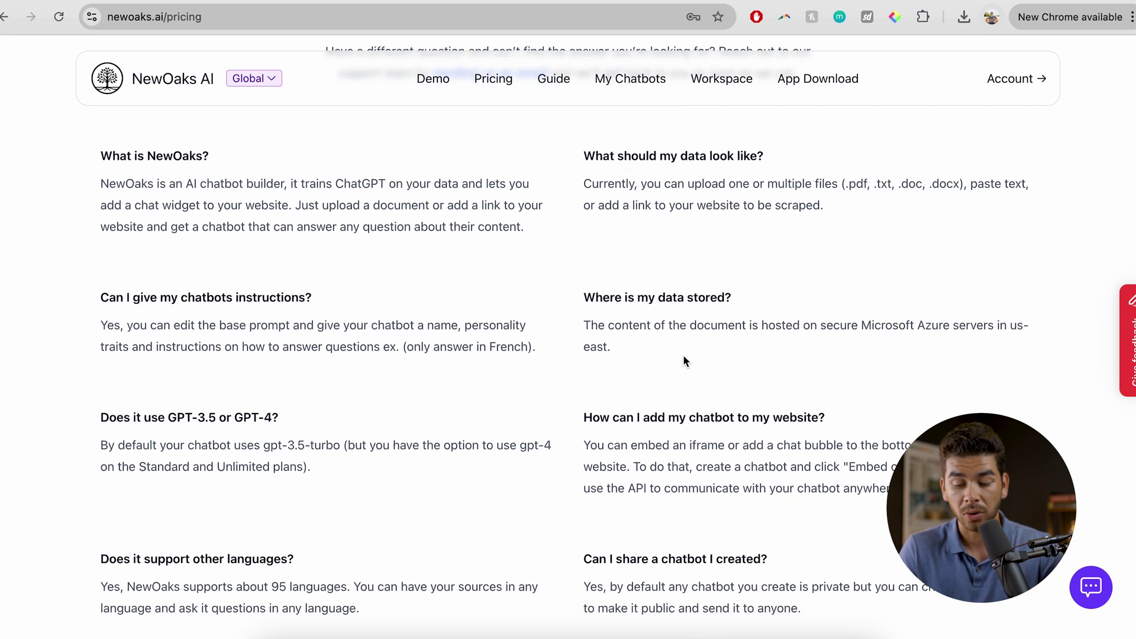
{"action": "scroll", "coordinate": [683, 361], "scroll_direction": "down", "scroll_amount": 2}
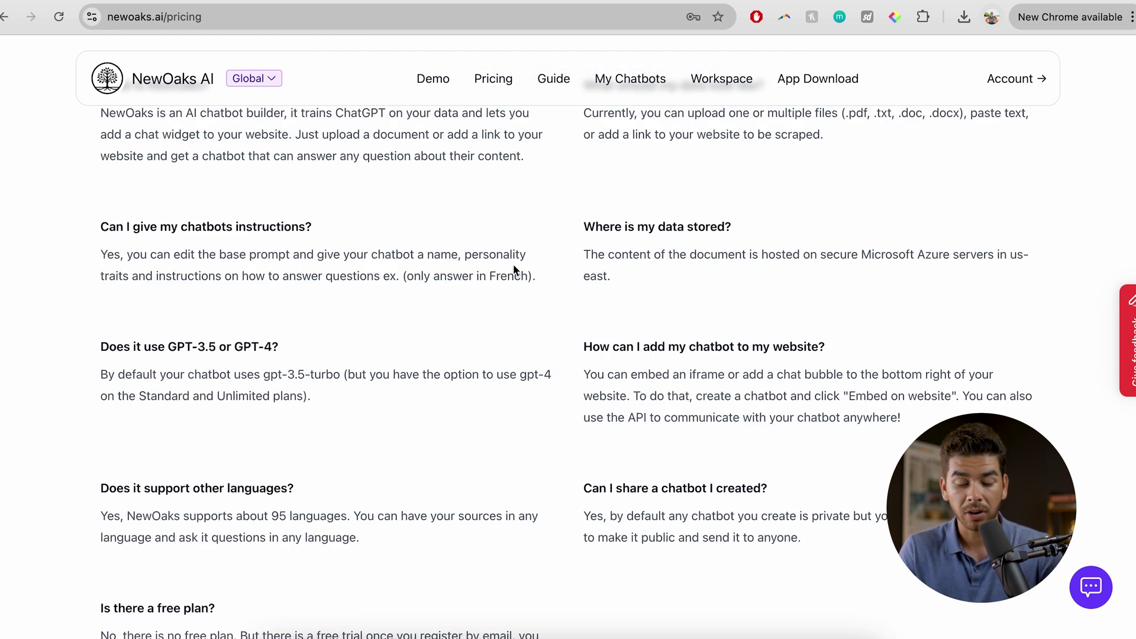
{"action": "scroll", "coordinate": [391, 404], "scroll_direction": "down", "scroll_amount": 3}
{"action": "scroll", "coordinate": [391, 404], "scroll_direction": "down", "scroll_amount": 3}
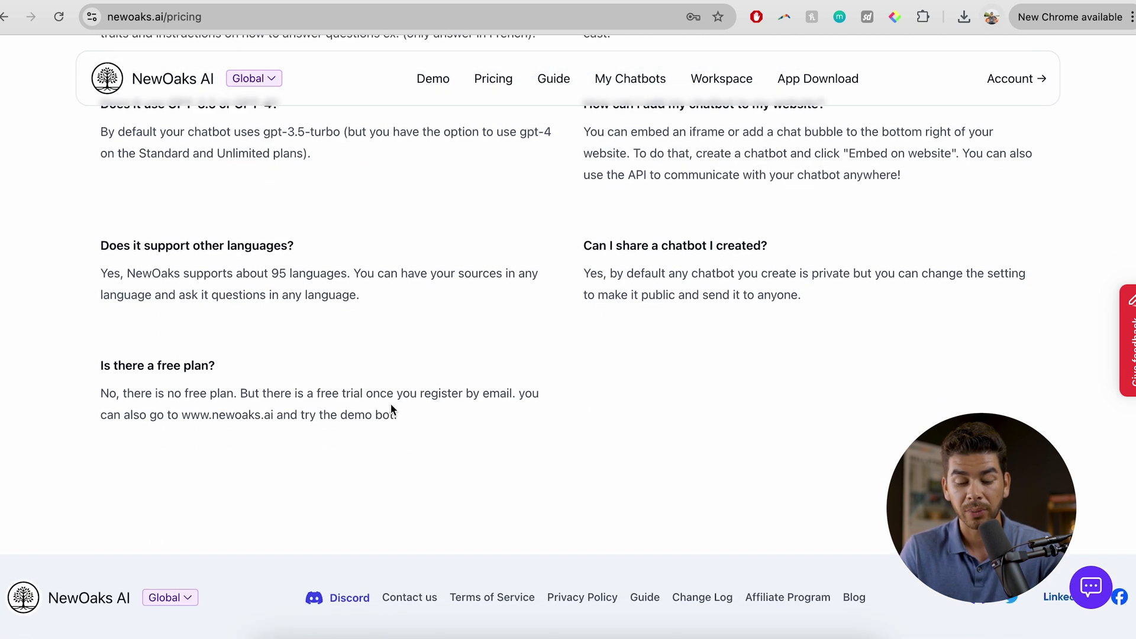
{"action": "scroll", "coordinate": [391, 405], "scroll_direction": "up", "scroll_amount": 5}
{"action": "scroll", "coordinate": [391, 405], "scroll_direction": "up", "scroll_amount": 5}
{"action": "left_click", "coordinate": [553, 78]}
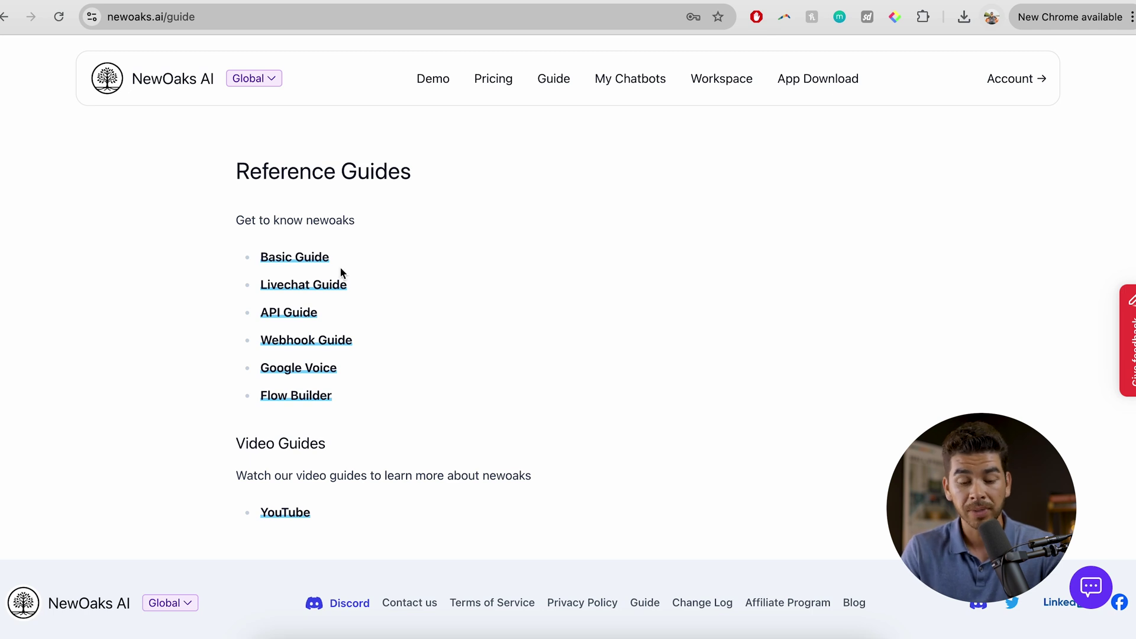
Read the basic chatbot settings, live chat and API reference guides
{"action": "left_click", "coordinate": [302, 258]}
{"action": "scroll", "coordinate": [389, 437], "scroll_direction": "down", "scroll_amount": 2}
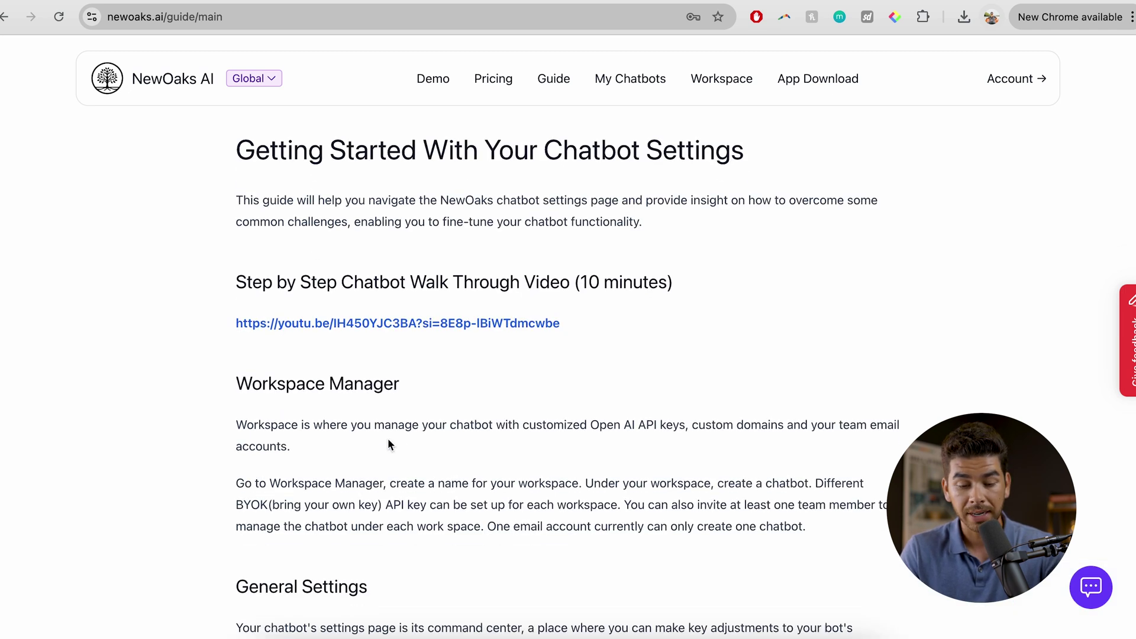
{"action": "scroll", "coordinate": [388, 438], "scroll_direction": "up", "scroll_amount": 2}
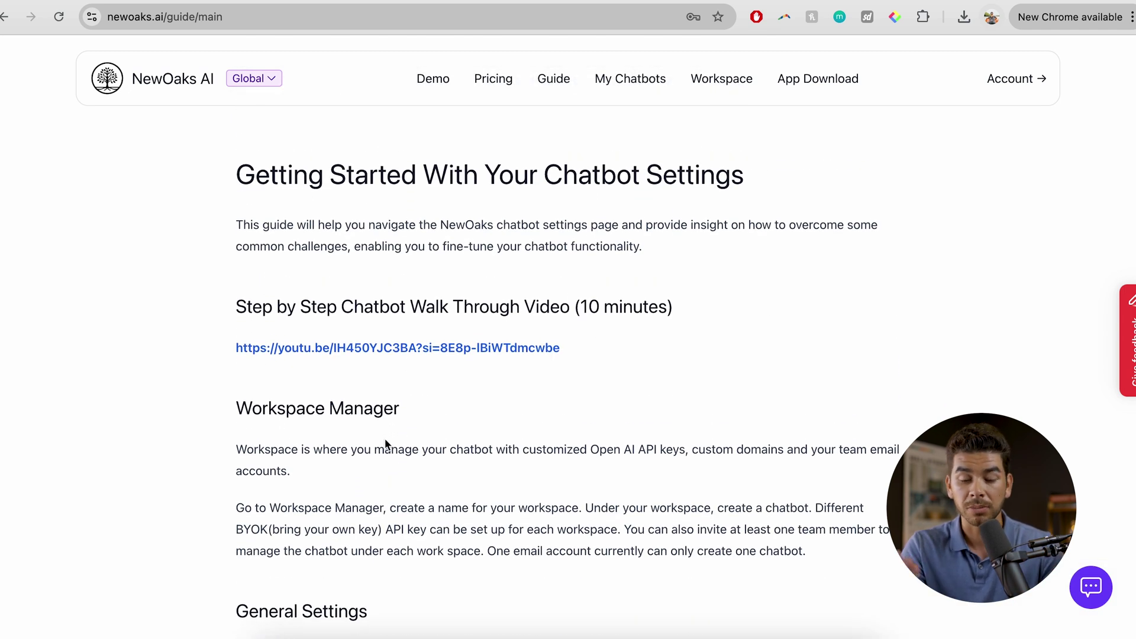
{"action": "scroll", "coordinate": [385, 439], "scroll_direction": "down", "scroll_amount": 10}
{"action": "scroll", "coordinate": [385, 438], "scroll_direction": "down", "scroll_amount": 3}
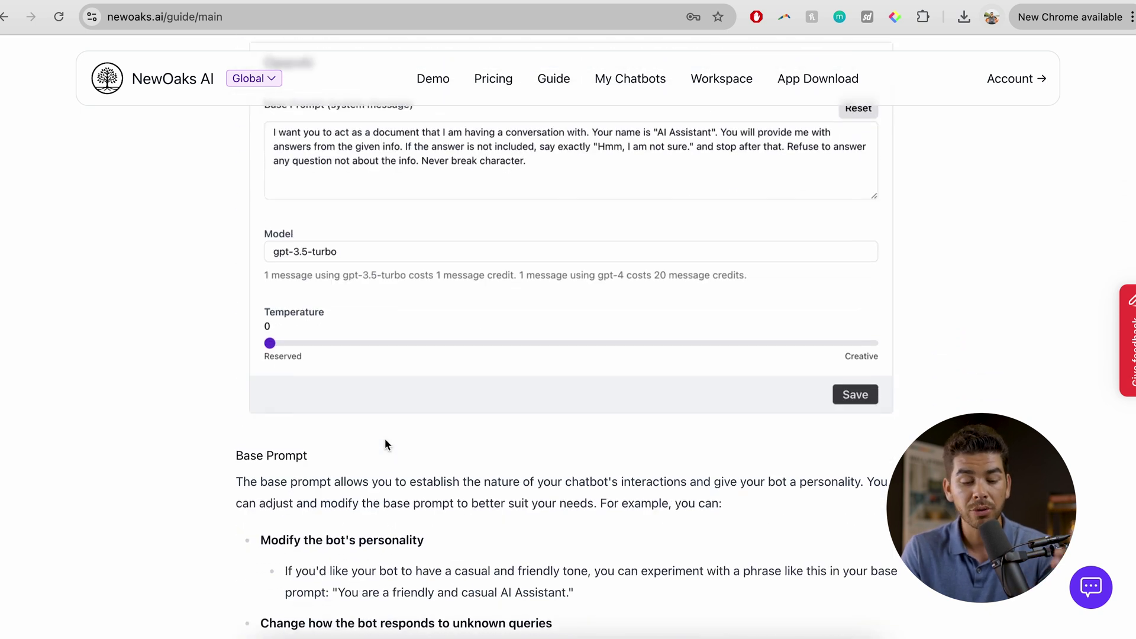
{"action": "scroll", "coordinate": [384, 440], "scroll_direction": "down", "scroll_amount": 3}
{"action": "scroll", "coordinate": [384, 439], "scroll_direction": "down", "scroll_amount": 3}
{"action": "scroll", "coordinate": [385, 439], "scroll_direction": "up", "scroll_amount": 10}
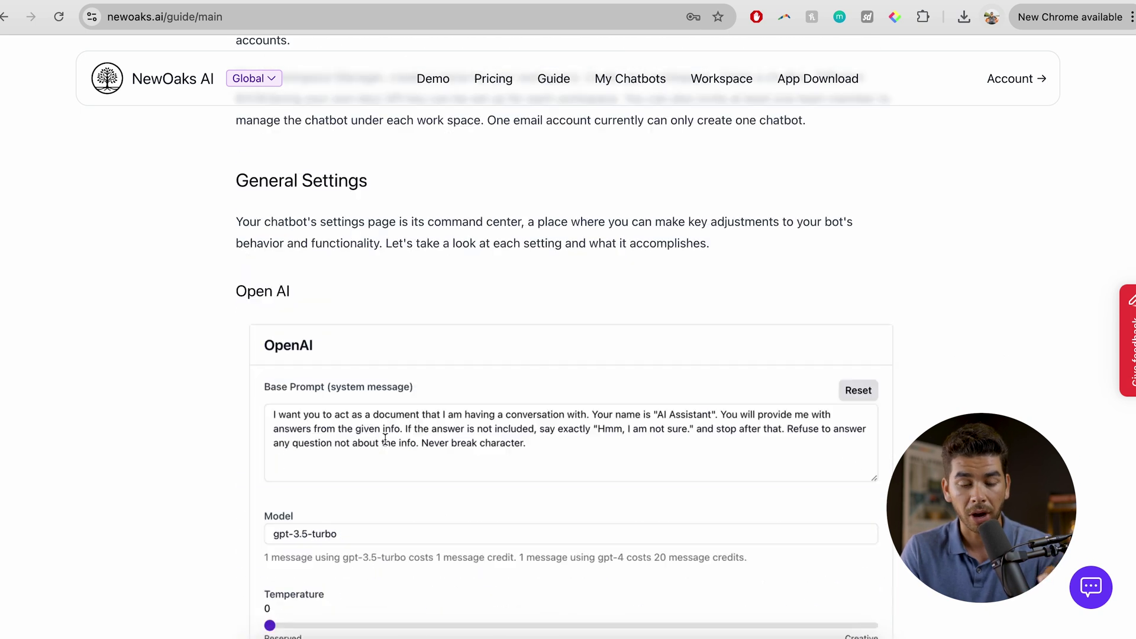
{"action": "left_click", "coordinate": [554, 78]}
{"action": "left_click", "coordinate": [304, 286]}
{"action": "scroll", "coordinate": [309, 393], "scroll_direction": "down", "scroll_amount": 3}
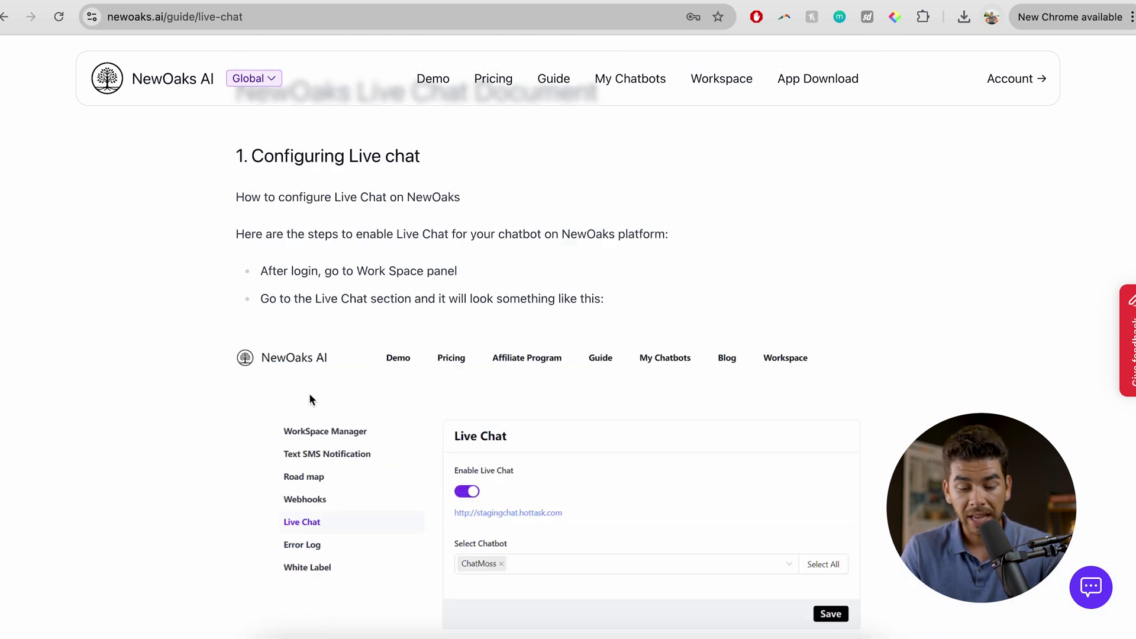
{"action": "scroll", "coordinate": [309, 393], "scroll_direction": "down", "scroll_amount": 5}
{"action": "scroll", "coordinate": [309, 393], "scroll_direction": "down", "scroll_amount": 3}
{"action": "scroll", "coordinate": [310, 393], "scroll_direction": "down", "scroll_amount": 5}
{"action": "scroll", "coordinate": [309, 394], "scroll_direction": "down", "scroll_amount": 5}
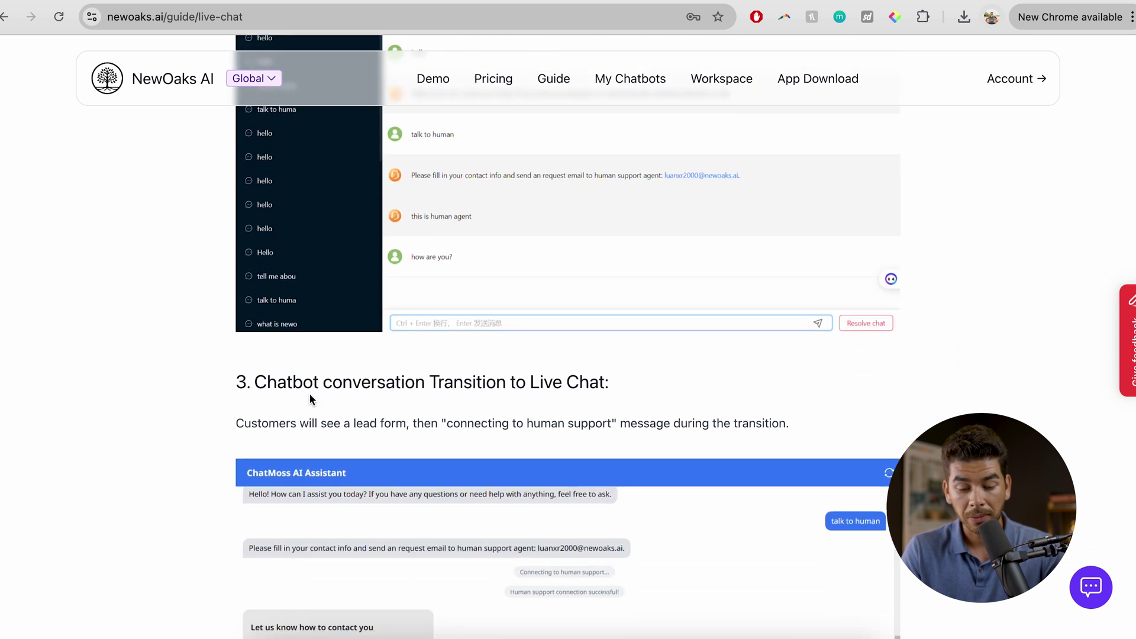
{"action": "left_click", "coordinate": [308, 310]}
{"action": "scroll", "coordinate": [434, 411], "scroll_direction": "down", "scroll_amount": 5}
{"action": "scroll", "coordinate": [434, 411], "scroll_direction": "down", "scroll_amount": 3}
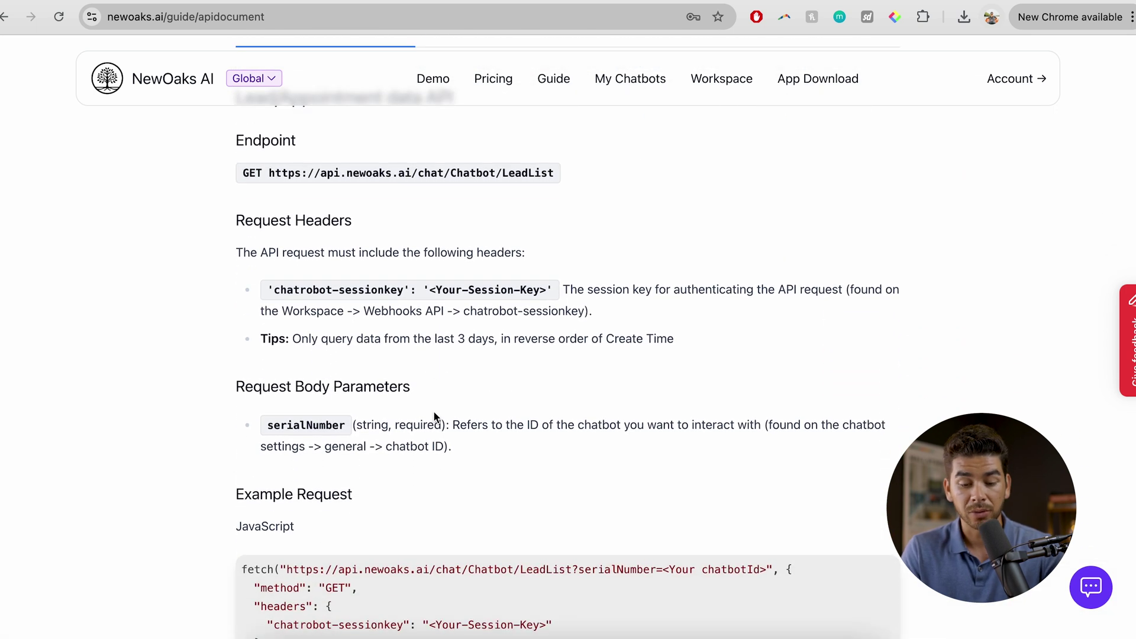
{"action": "scroll", "coordinate": [434, 410], "scroll_direction": "down", "scroll_amount": 2}
{"action": "scroll", "coordinate": [373, 458], "scroll_direction": "down", "scroll_amount": 2}
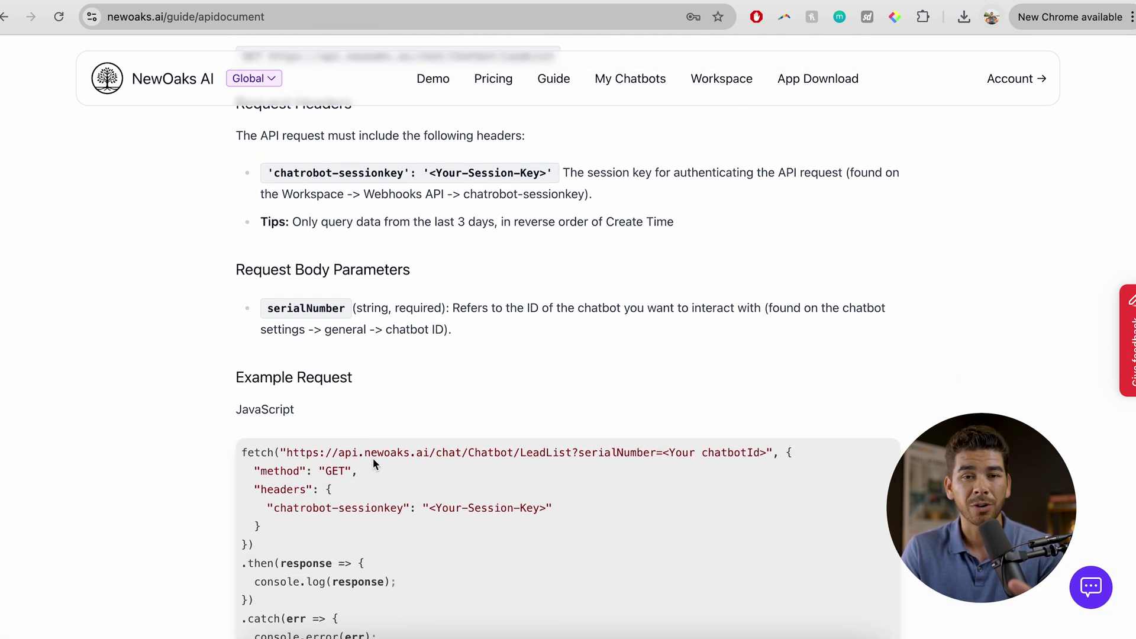
{"action": "scroll", "coordinate": [373, 458], "scroll_direction": "down", "scroll_amount": 2}
{"action": "scroll", "coordinate": [373, 458], "scroll_direction": "down", "scroll_amount": 3}
{"action": "scroll", "coordinate": [414, 360], "scroll_direction": "down", "scroll_amount": 3}
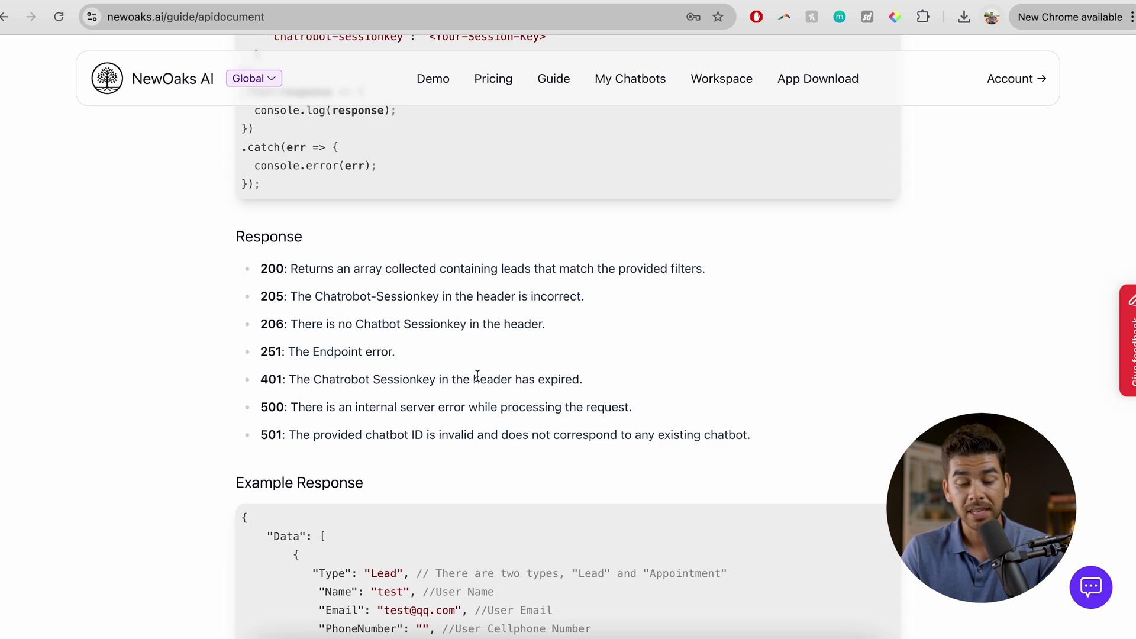
{"action": "scroll", "coordinate": [477, 378], "scroll_direction": "down", "scroll_amount": 3}
{"action": "scroll", "coordinate": [477, 377], "scroll_direction": "down", "scroll_amount": 2}
{"action": "left_click", "coordinate": [573, 78]}
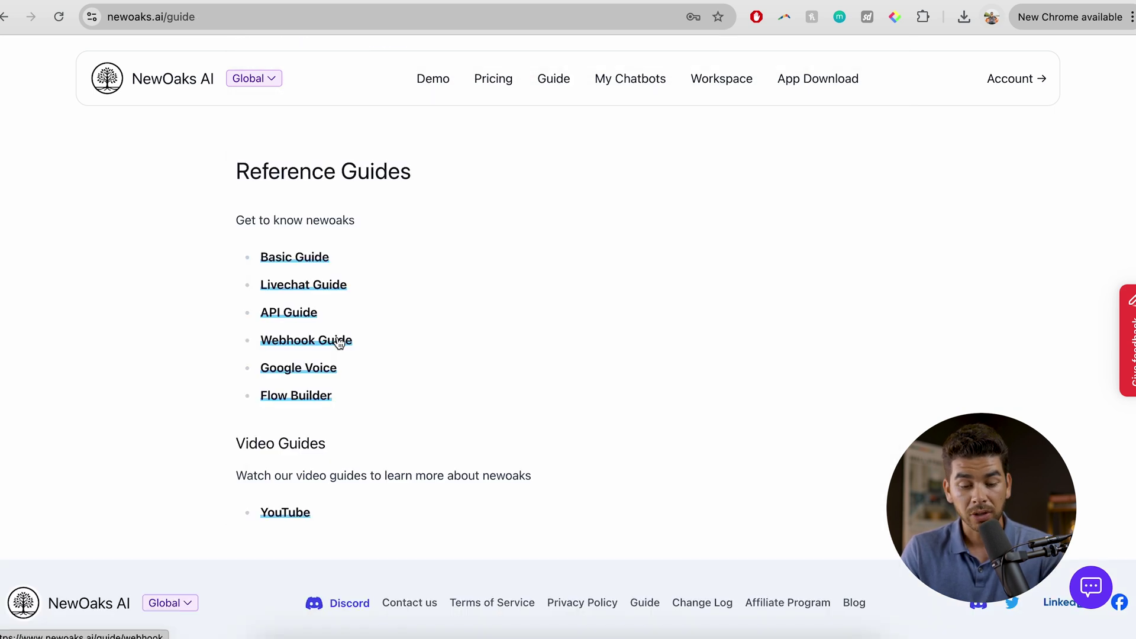
Read the Webhook, Google Voice and Flow Builder guides, ending on My Chatbots
{"action": "left_click", "coordinate": [340, 339]}
{"action": "scroll", "coordinate": [488, 299], "scroll_direction": "down", "scroll_amount": 3}
{"action": "scroll", "coordinate": [511, 220], "scroll_direction": "down", "scroll_amount": 2}
{"action": "scroll", "coordinate": [510, 220], "scroll_direction": "down", "scroll_amount": 1}
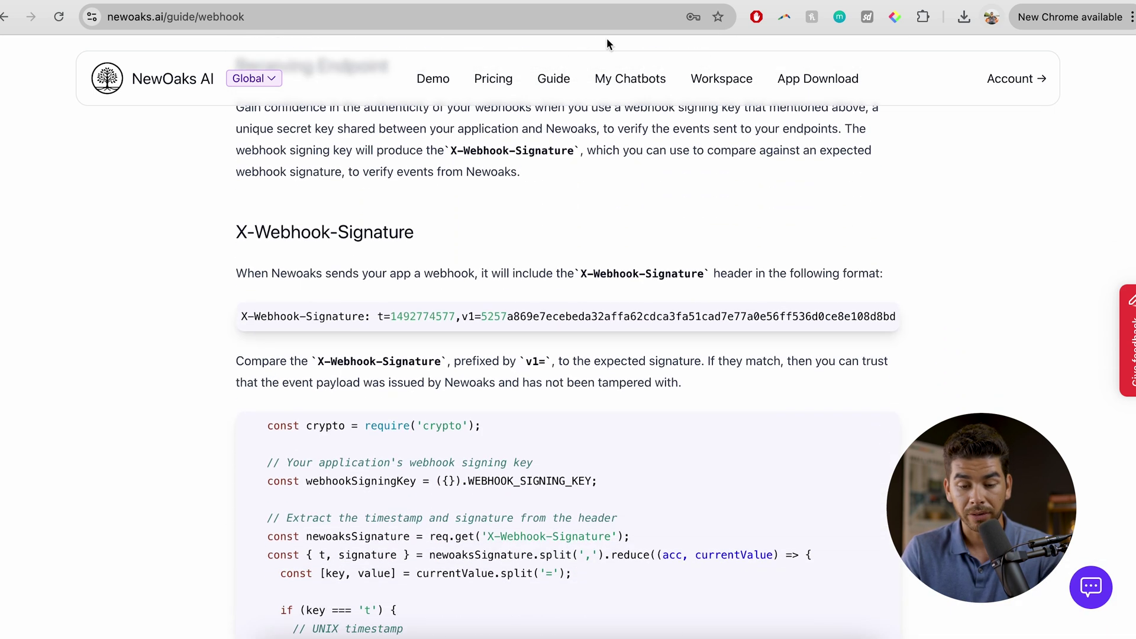
{"action": "left_click", "coordinate": [554, 79]}
{"action": "left_click", "coordinate": [303, 366]}
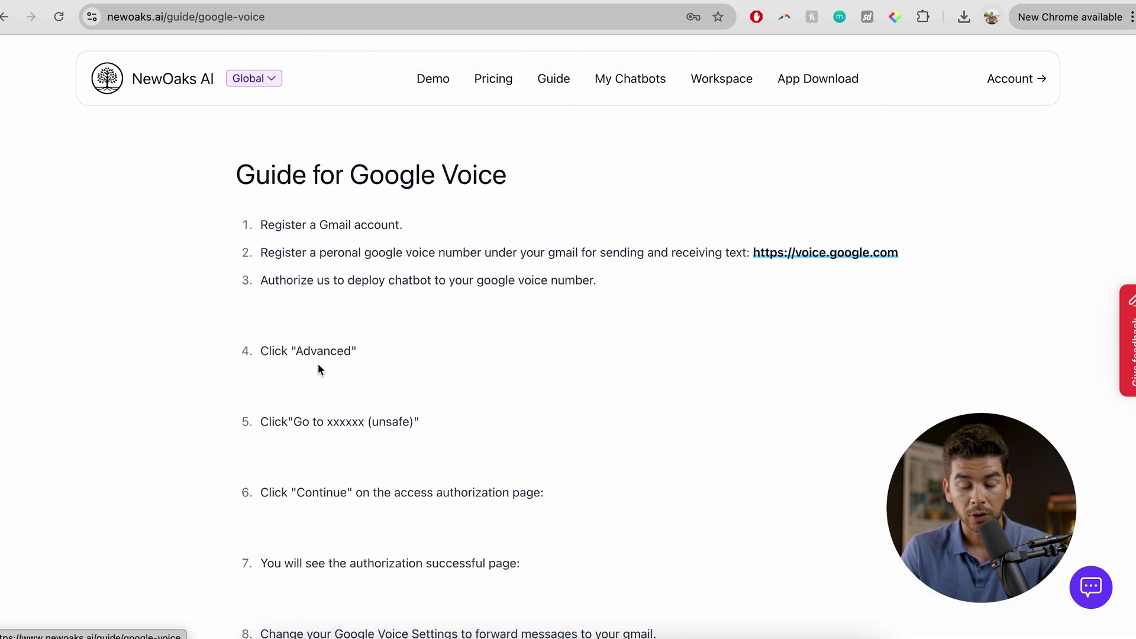
{"action": "left_click", "coordinate": [555, 78]}
{"action": "left_click", "coordinate": [297, 396]}
{"action": "scroll", "coordinate": [528, 382], "scroll_direction": "down", "scroll_amount": 2}
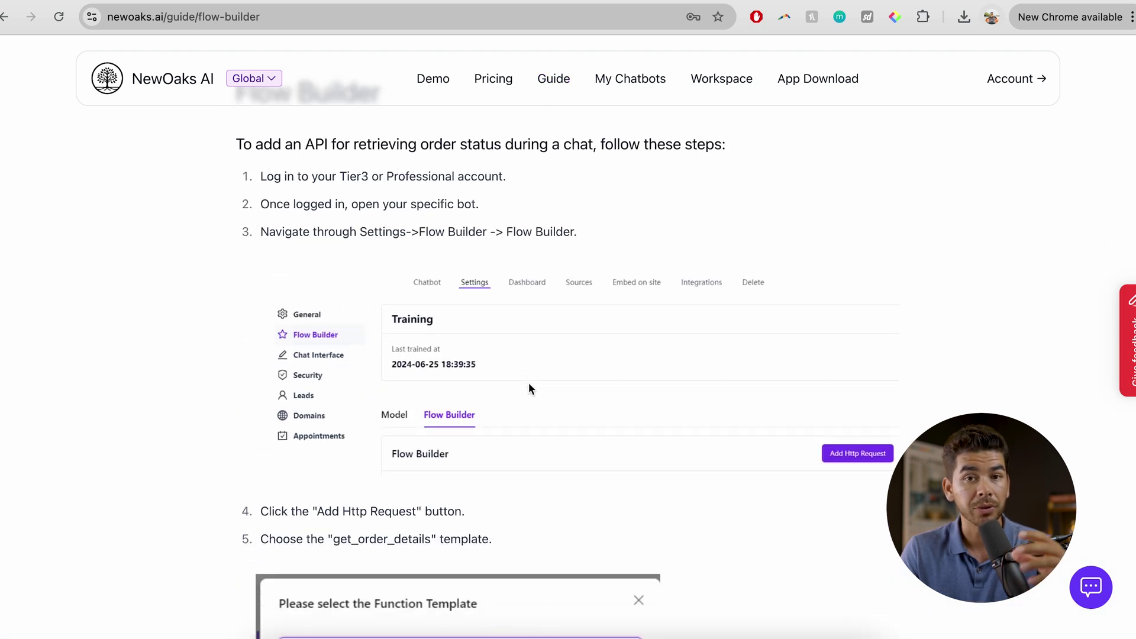
{"action": "scroll", "coordinate": [529, 383], "scroll_direction": "down", "scroll_amount": 3}
{"action": "scroll", "coordinate": [529, 383], "scroll_direction": "down", "scroll_amount": 1}
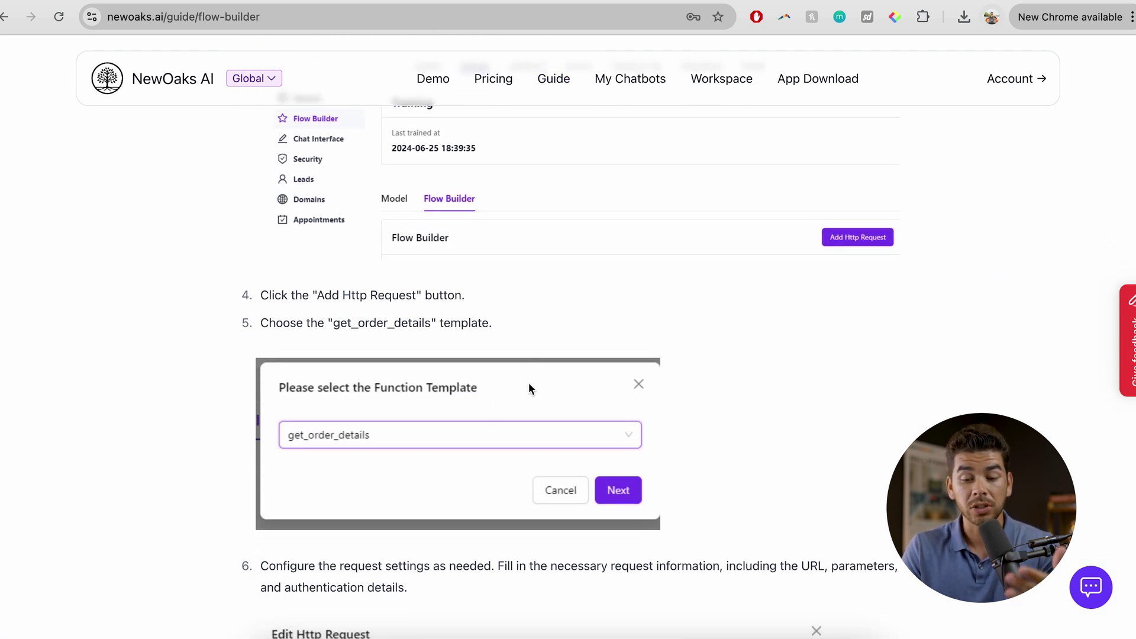
{"action": "left_click", "coordinate": [554, 79]}
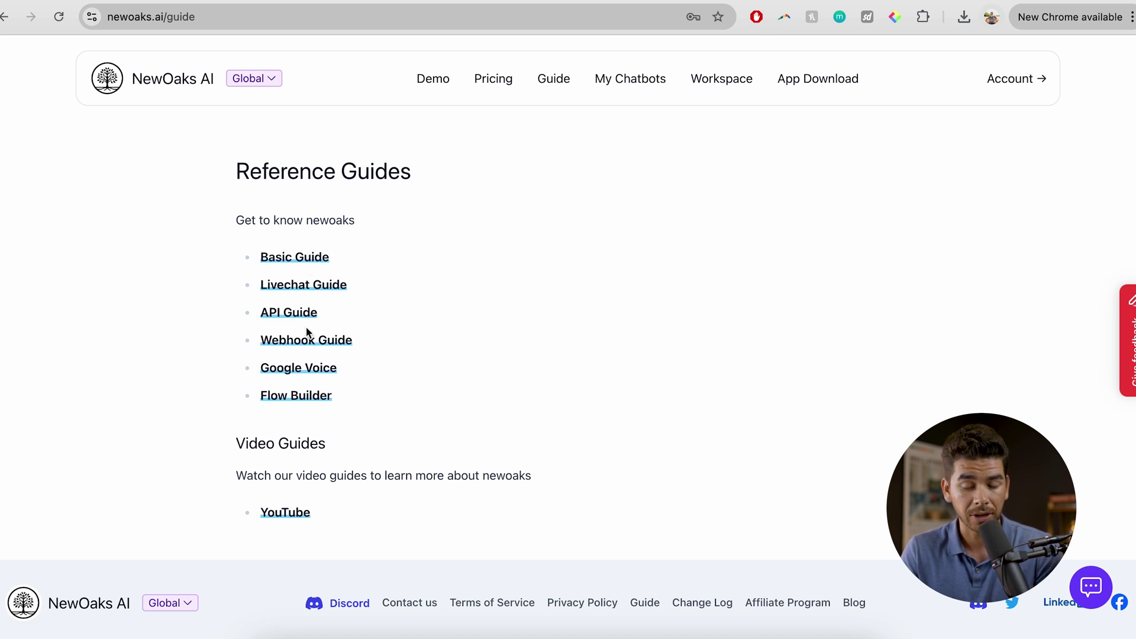
{"action": "left_click", "coordinate": [631, 79]}
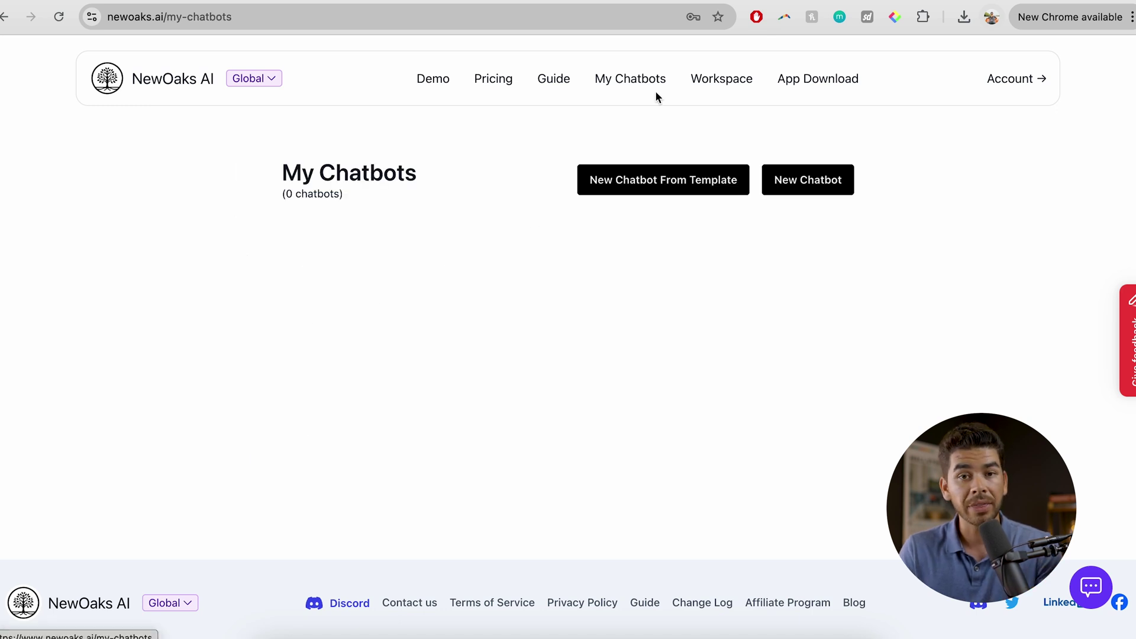
Reach the public product roadmap through Workspace and its Road map section
{"action": "left_click", "coordinate": [715, 81]}
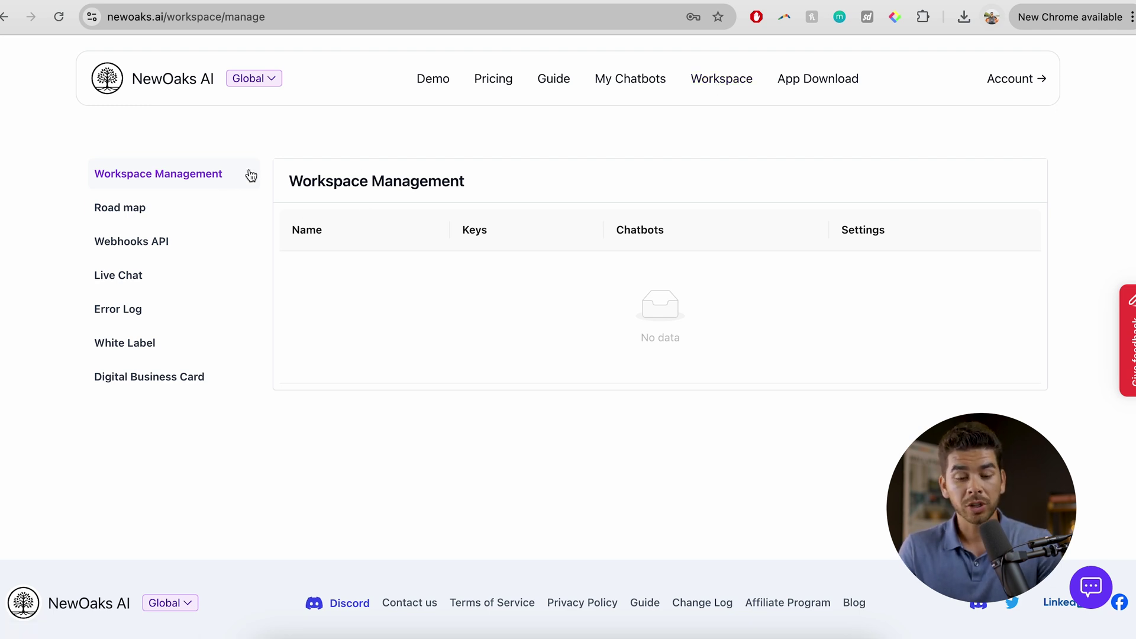
{"action": "left_click", "coordinate": [120, 208]}
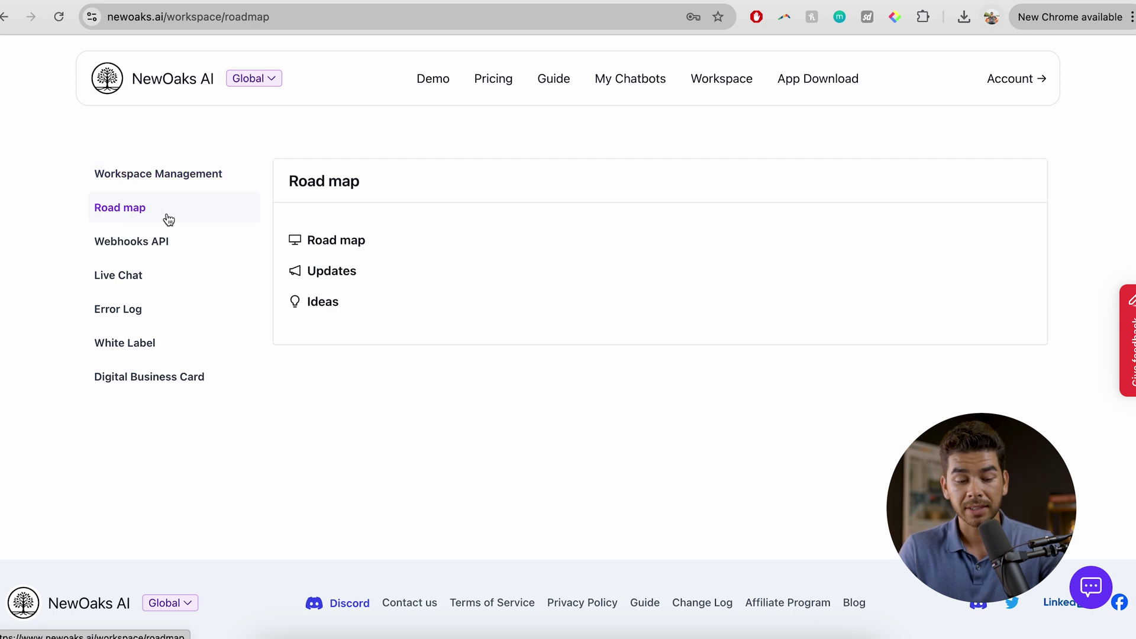
{"action": "left_click", "coordinate": [349, 242]}
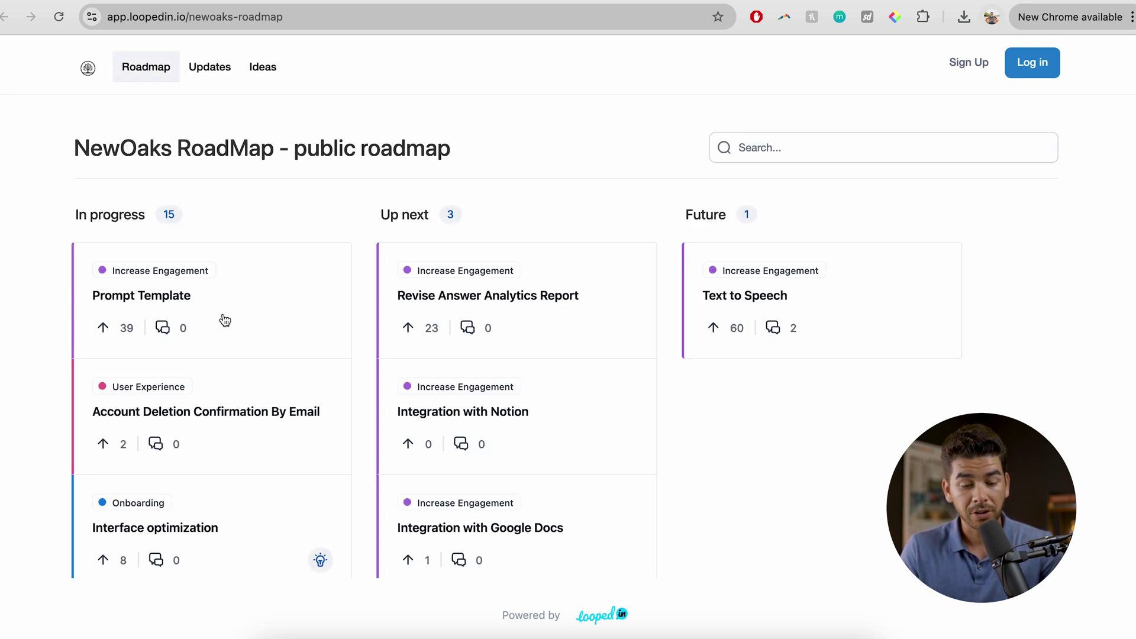
{"action": "scroll", "coordinate": [215, 311], "scroll_direction": "down", "scroll_amount": 1}
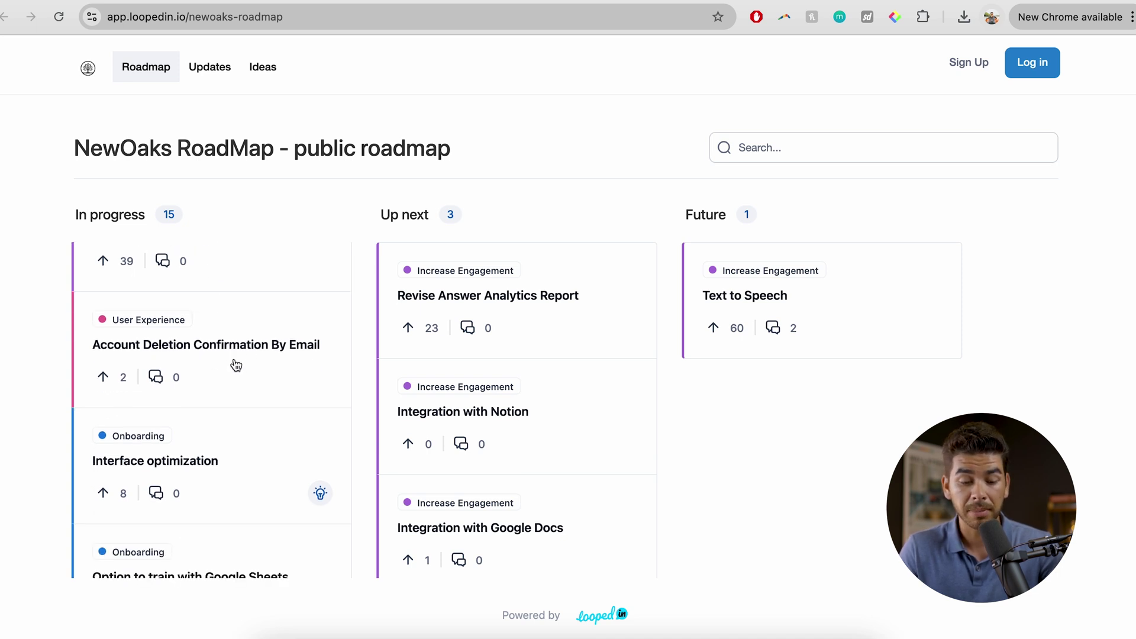
{"action": "scroll", "coordinate": [240, 355], "scroll_direction": "down", "scroll_amount": 2}
{"action": "scroll", "coordinate": [223, 328], "scroll_direction": "down", "scroll_amount": 1}
{"action": "scroll", "coordinate": [274, 479], "scroll_direction": "down", "scroll_amount": 3}
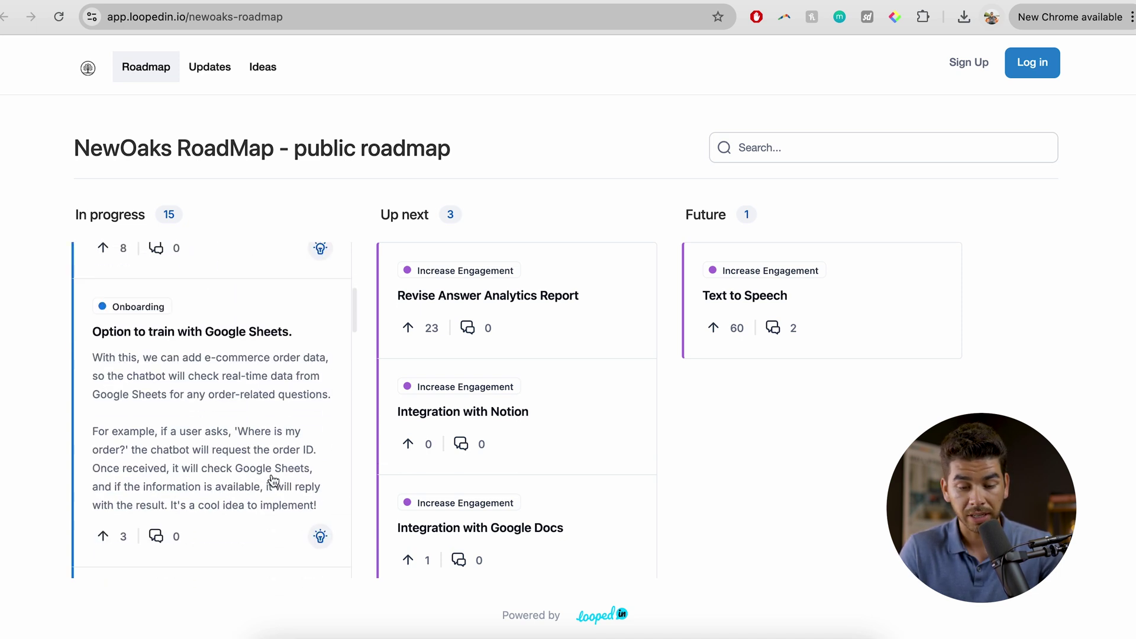
{"action": "scroll", "coordinate": [274, 480], "scroll_direction": "down", "scroll_amount": 3}
{"action": "scroll", "coordinate": [274, 480], "scroll_direction": "down", "scroll_amount": 1}
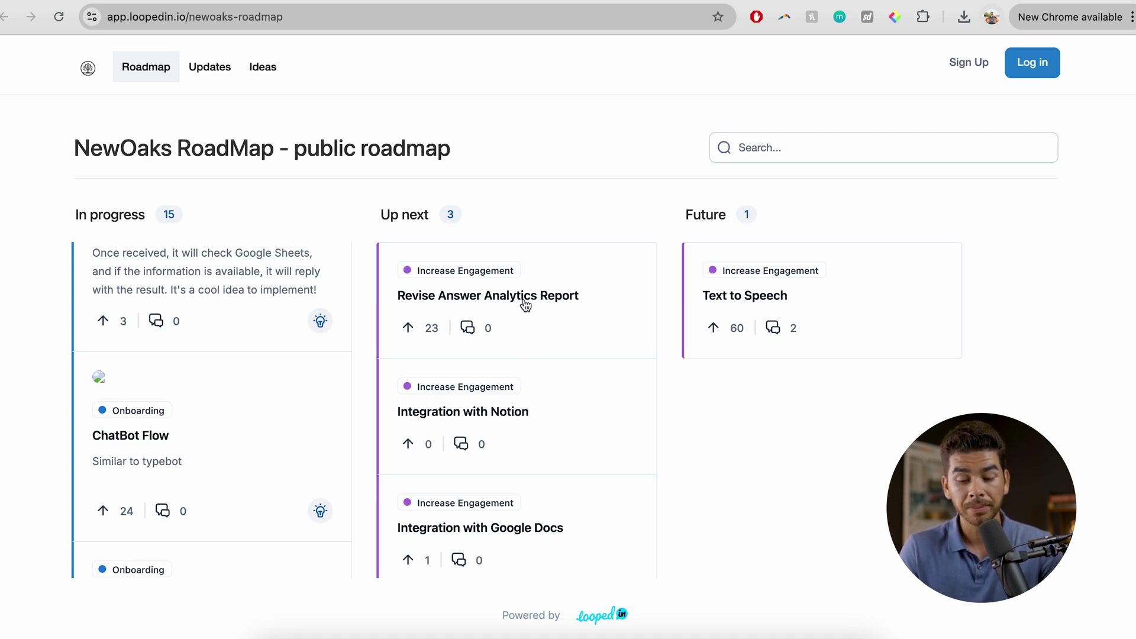
View the Revise Answer Analytics Report roadmap item's details, then close them
{"action": "left_click", "coordinate": [526, 302]}
{"action": "left_click", "coordinate": [1100, 75]}
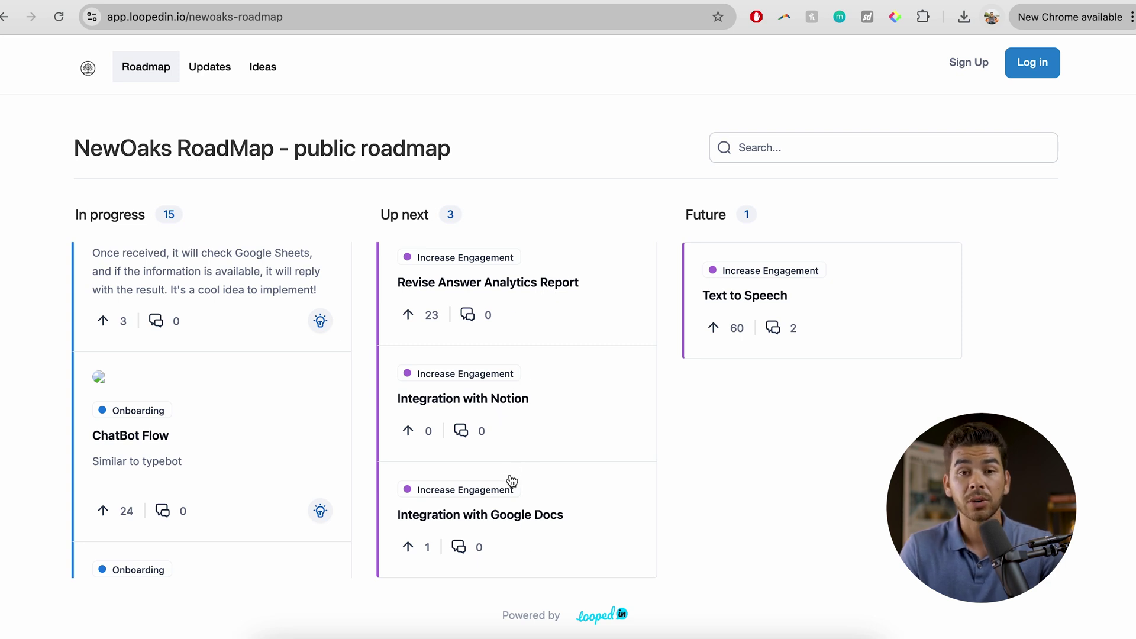
{"action": "scroll", "coordinate": [519, 467], "scroll_direction": "up", "scroll_amount": 1}
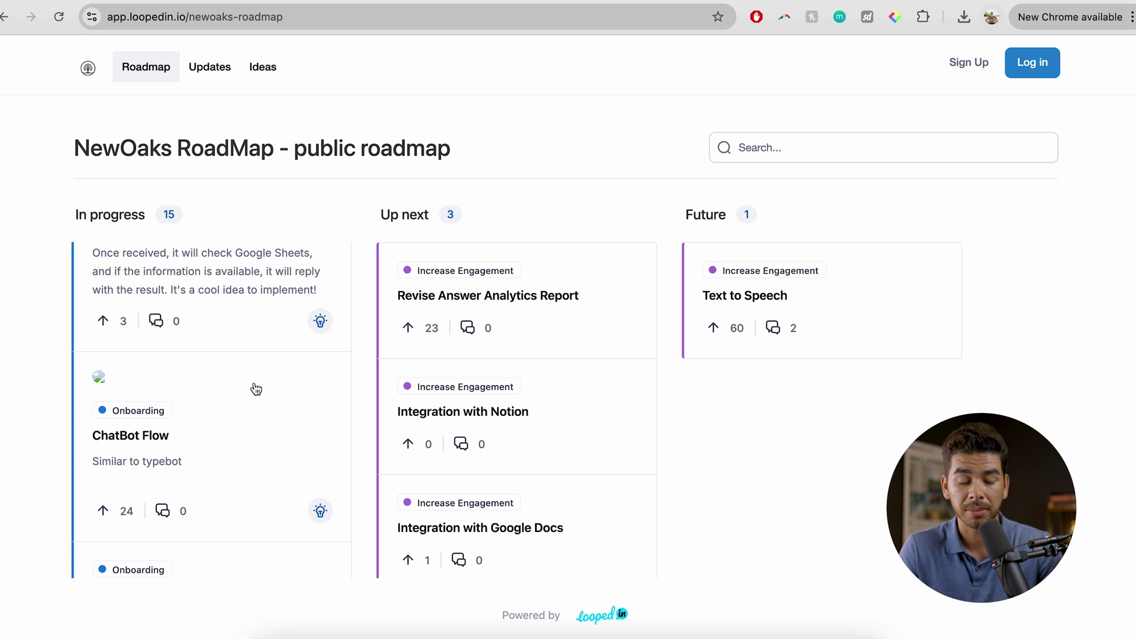
{"action": "scroll", "coordinate": [200, 382], "scroll_direction": "up", "scroll_amount": 5}
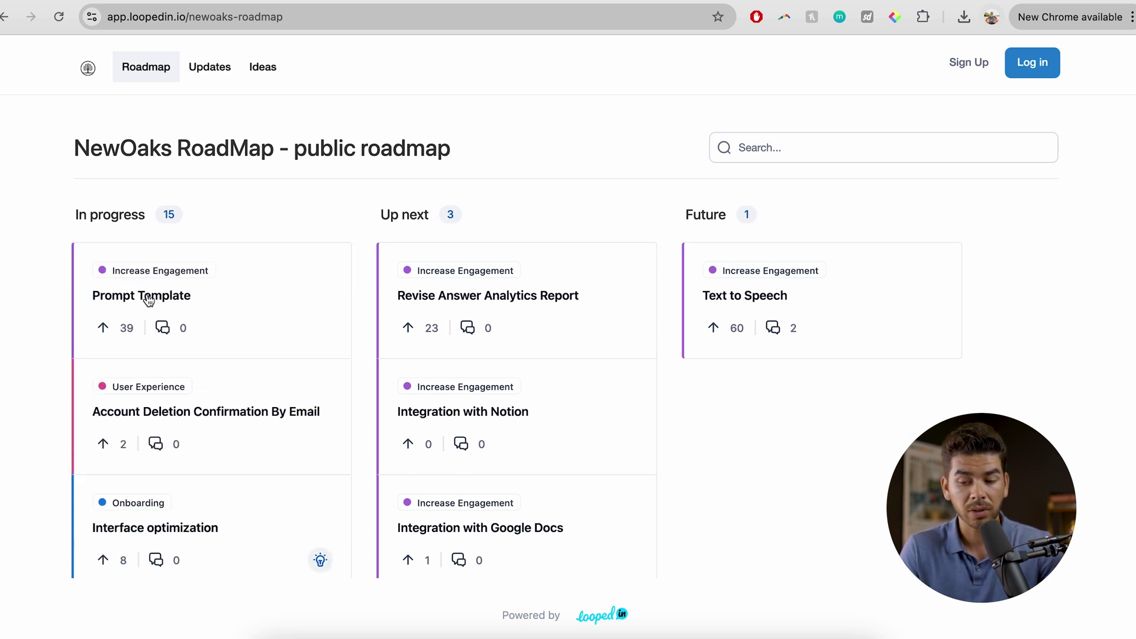
Subscribe to Prompt Template updates, dismiss the opt-in notice, and close the item
{"action": "left_click", "coordinate": [173, 298]}
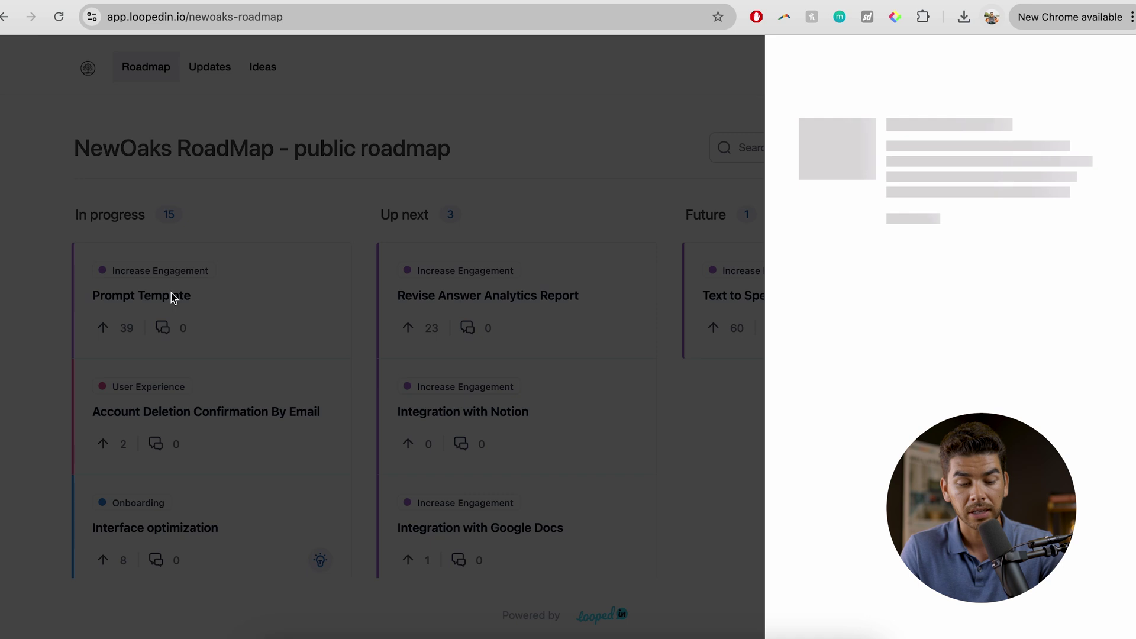
{"action": "left_click", "coordinate": [848, 124]}
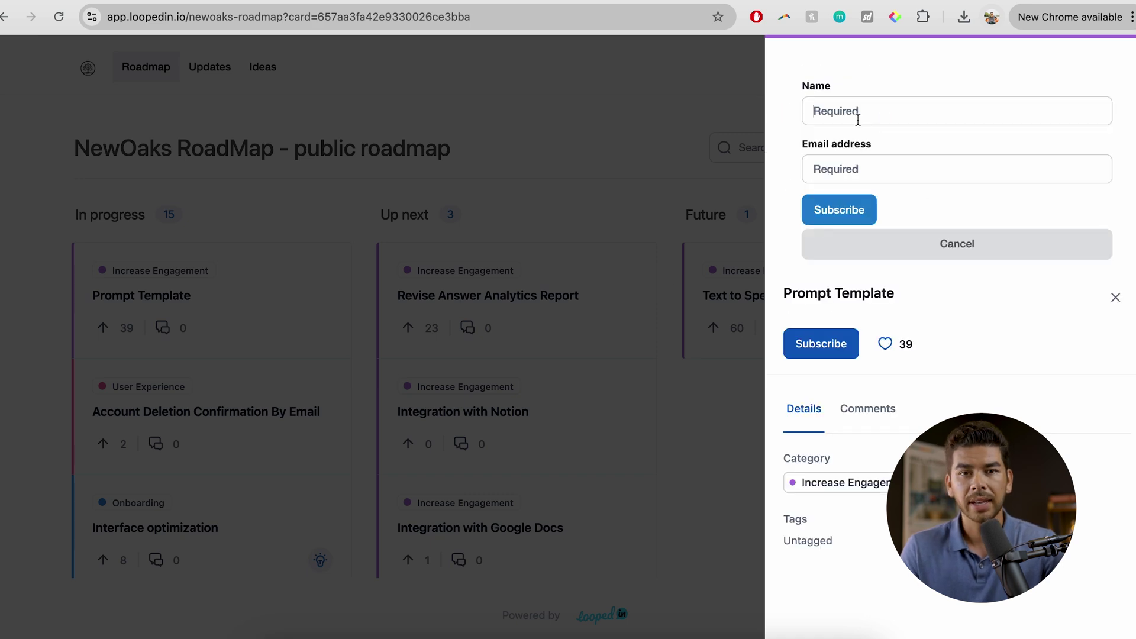
{"action": "type", "text": "Sa"}
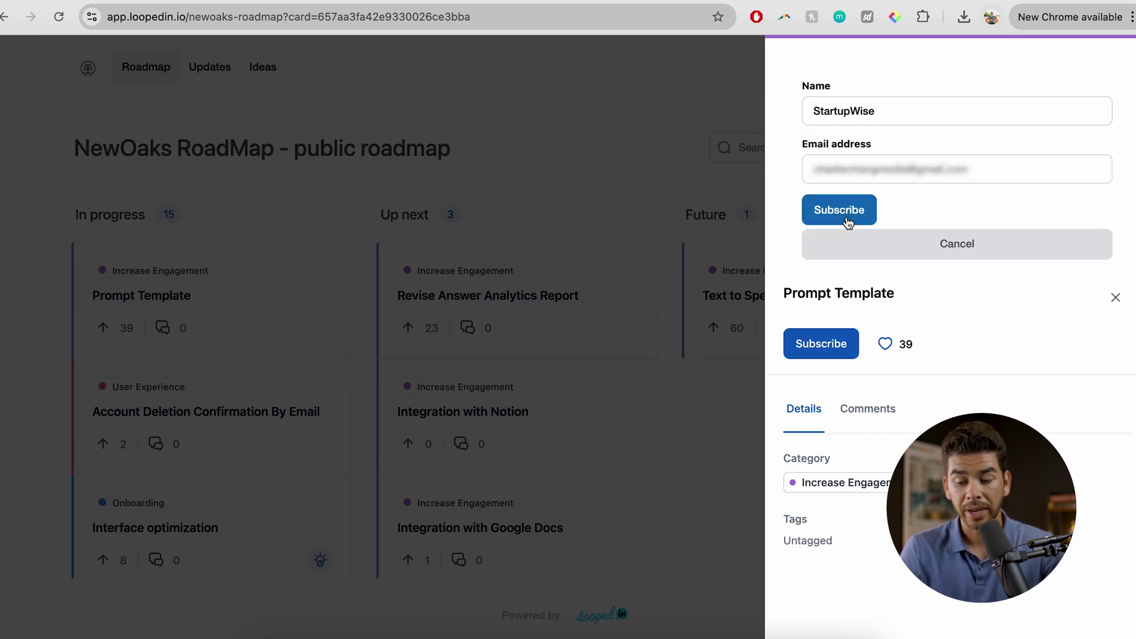
{"action": "left_click", "coordinate": [840, 210]}
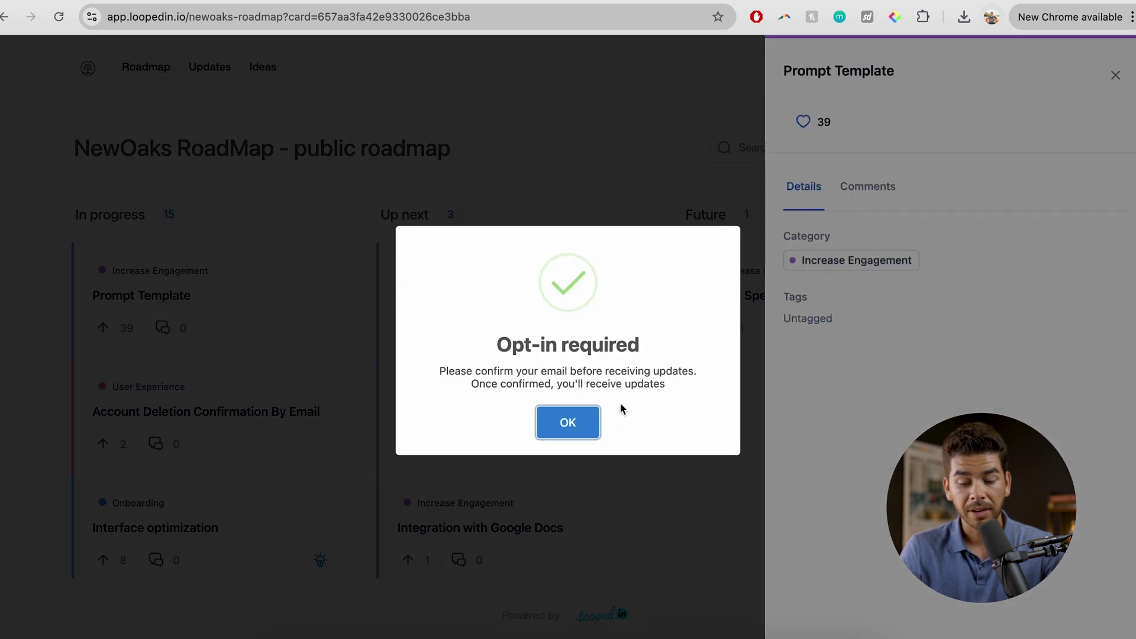
{"action": "left_click", "coordinate": [582, 423]}
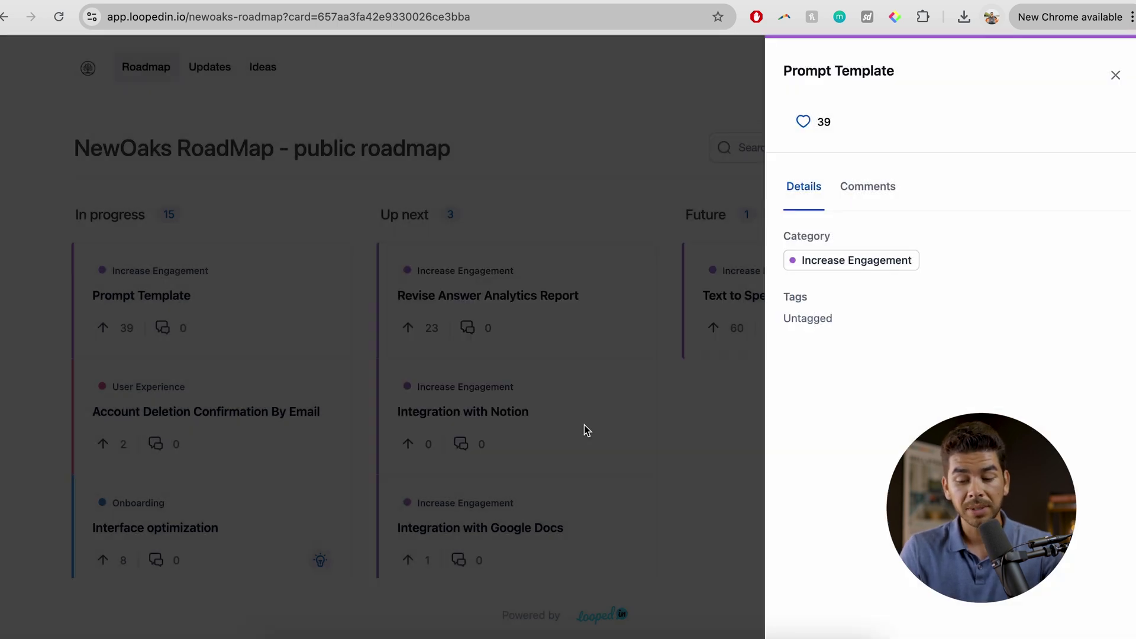
{"action": "left_click", "coordinate": [1115, 72]}
Browse LoopedIn's product Updates list, then the submitted Ideas list
{"action": "left_click", "coordinate": [209, 67]}
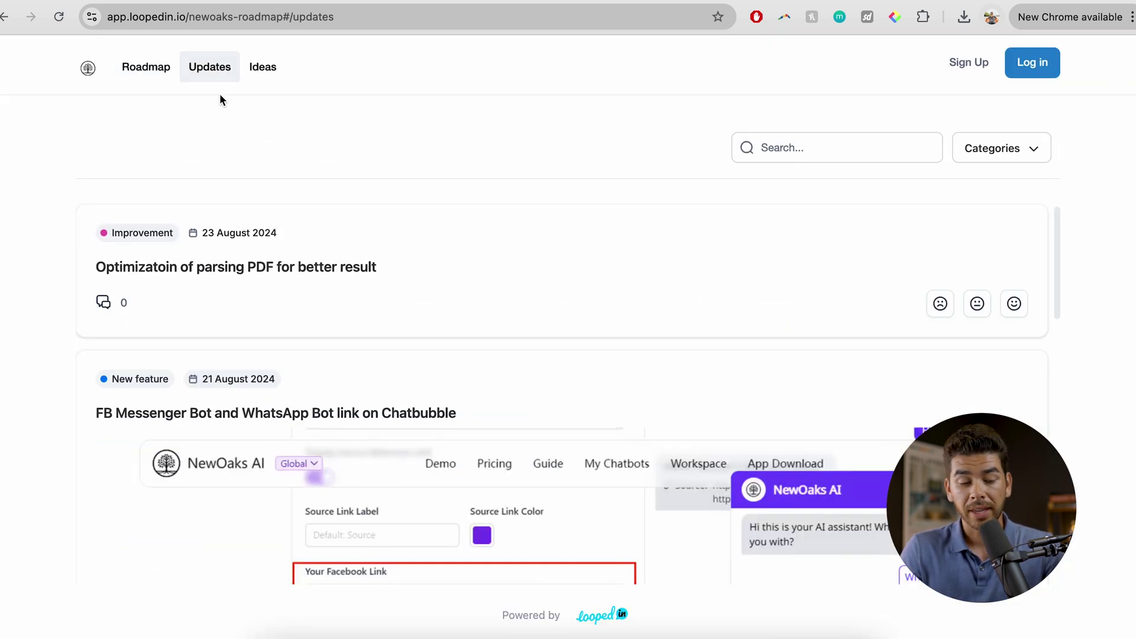
{"action": "scroll", "coordinate": [452, 415], "scroll_direction": "down", "scroll_amount": 3}
{"action": "scroll", "coordinate": [451, 415], "scroll_direction": "down", "scroll_amount": 2}
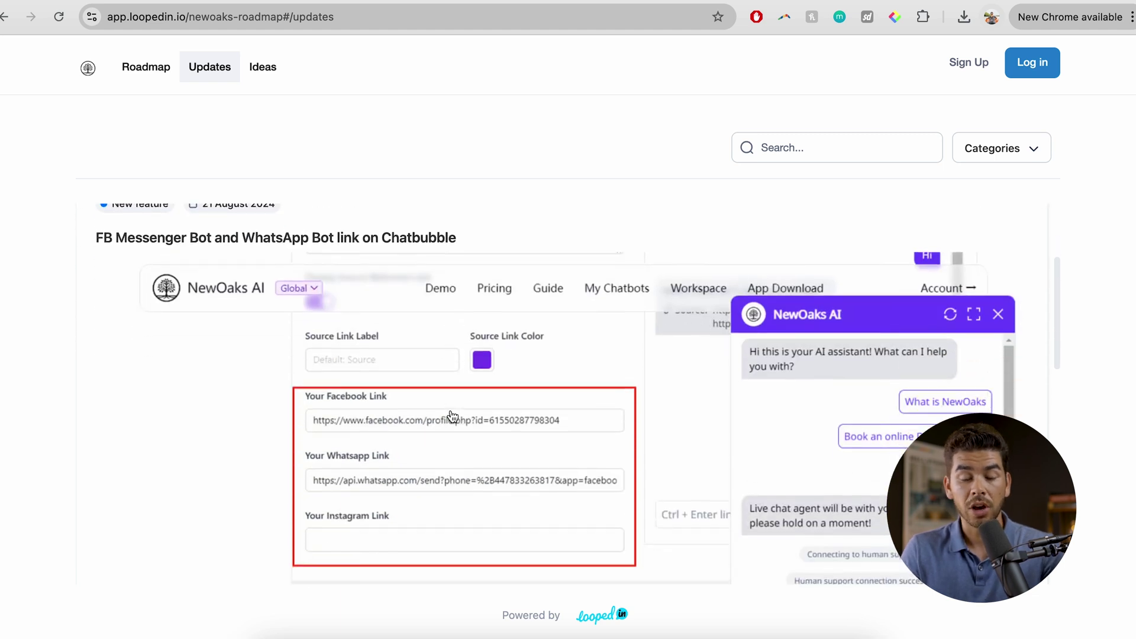
{"action": "scroll", "coordinate": [453, 415], "scroll_direction": "down", "scroll_amount": 2}
{"action": "scroll", "coordinate": [453, 416], "scroll_direction": "down", "scroll_amount": 2}
{"action": "scroll", "coordinate": [452, 416], "scroll_direction": "down", "scroll_amount": 3}
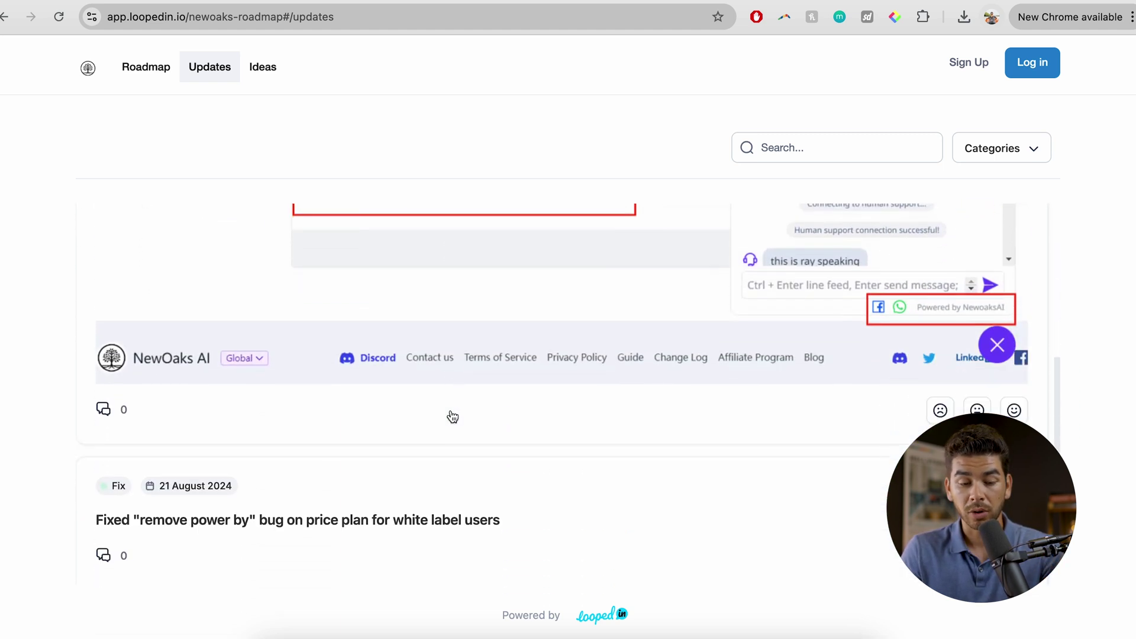
{"action": "scroll", "coordinate": [452, 416], "scroll_direction": "down", "scroll_amount": 2}
{"action": "left_click", "coordinate": [263, 66]}
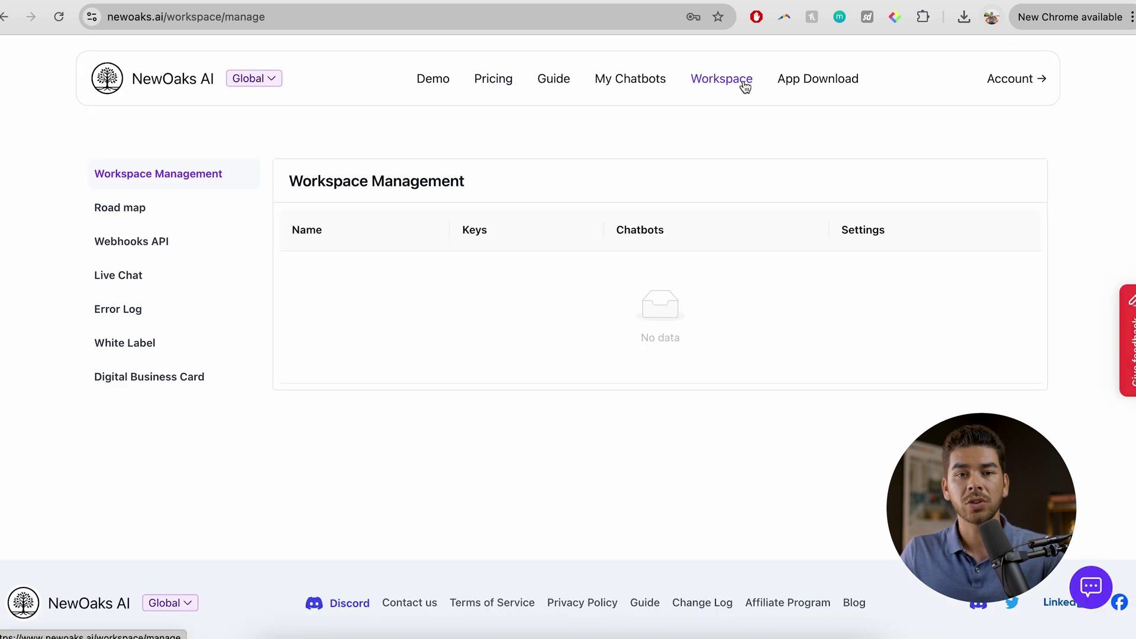
Start a new chatbot from the ECommerce template in My Chatbots
{"action": "left_click", "coordinate": [630, 78]}
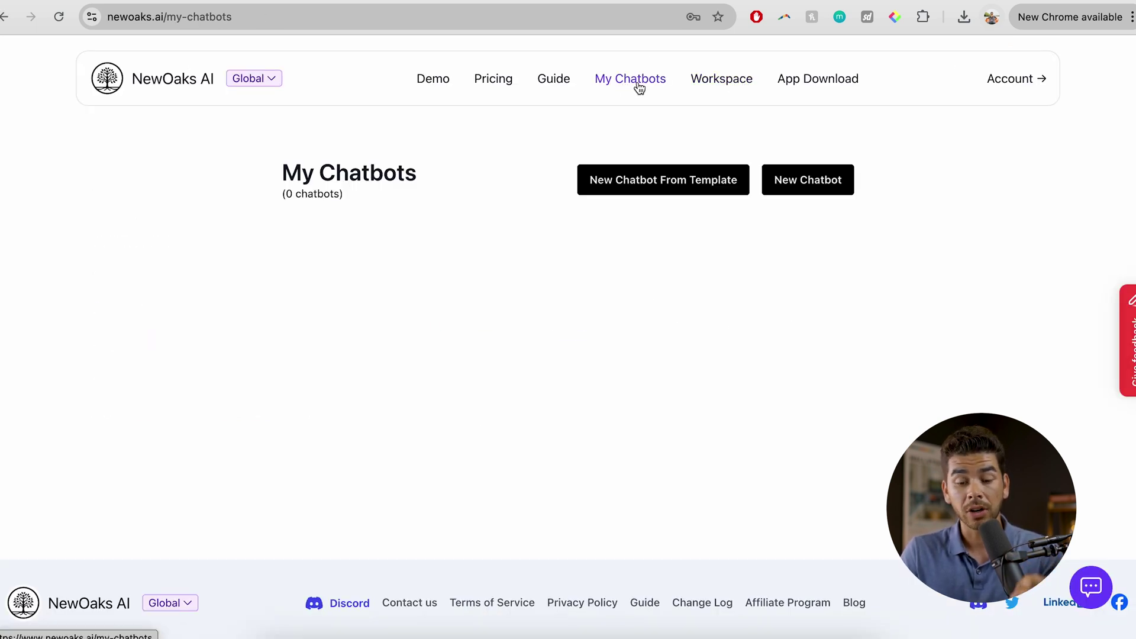
{"action": "left_click", "coordinate": [675, 188]}
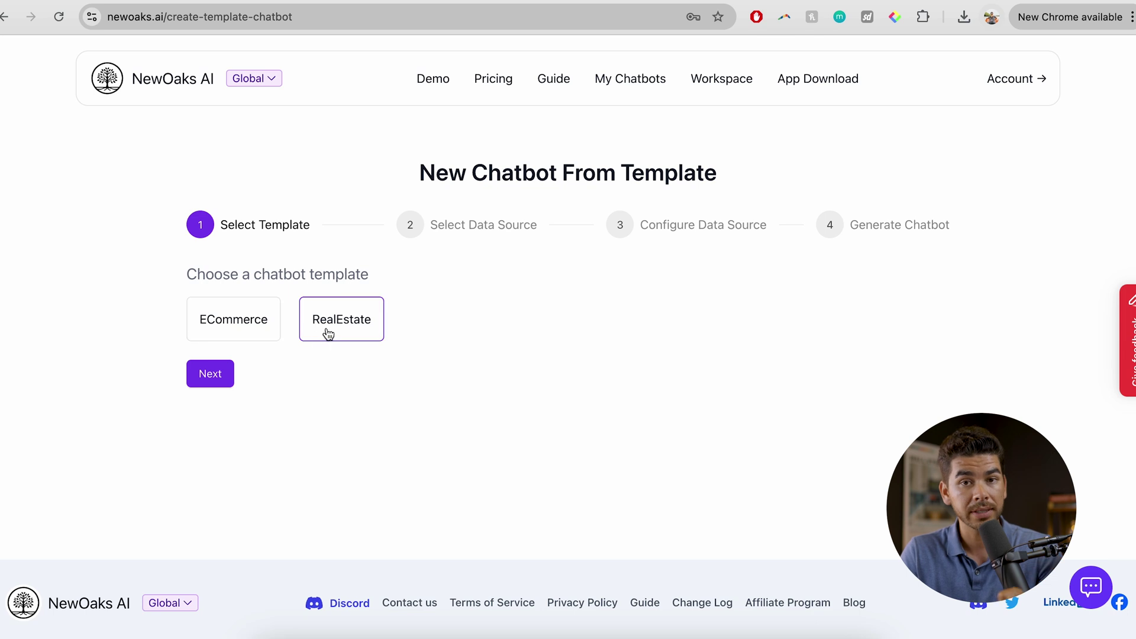
{"action": "left_click", "coordinate": [267, 324]}
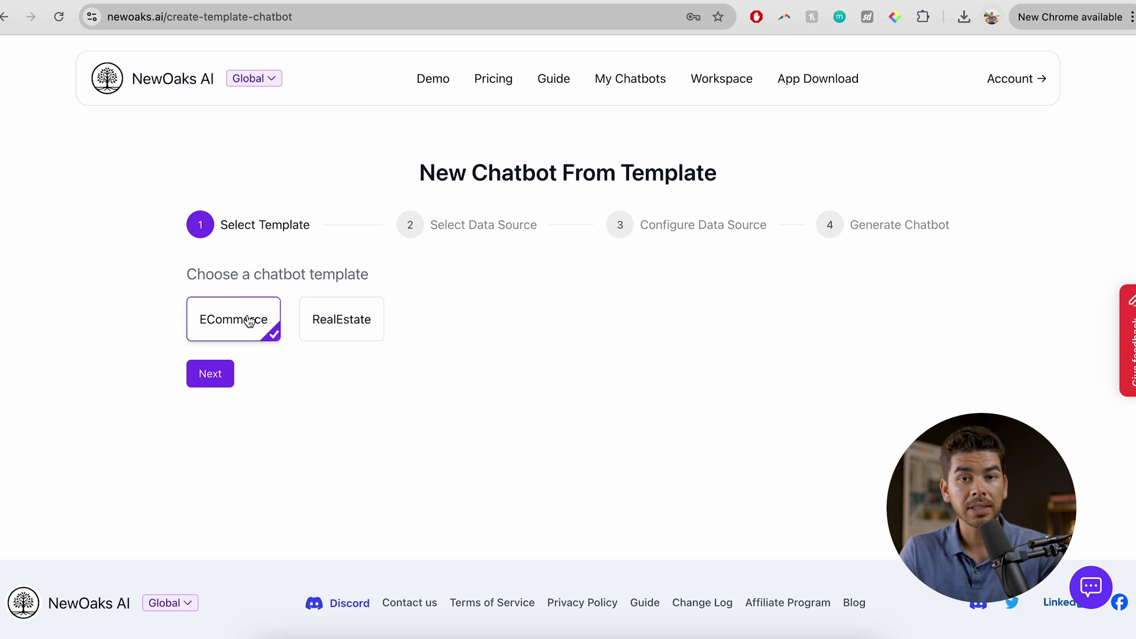
{"action": "left_click", "coordinate": [221, 380]}
Choose Google Sheets as the data source and view the example template spreadsheet
{"action": "left_click", "coordinate": [348, 313]}
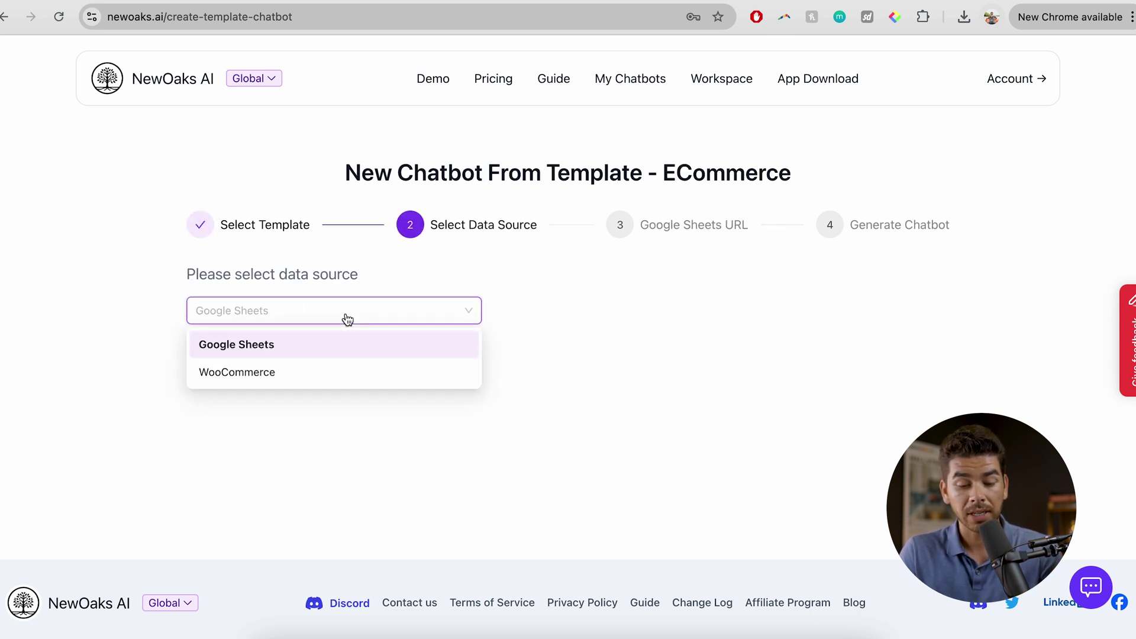
{"action": "left_click", "coordinate": [320, 349]}
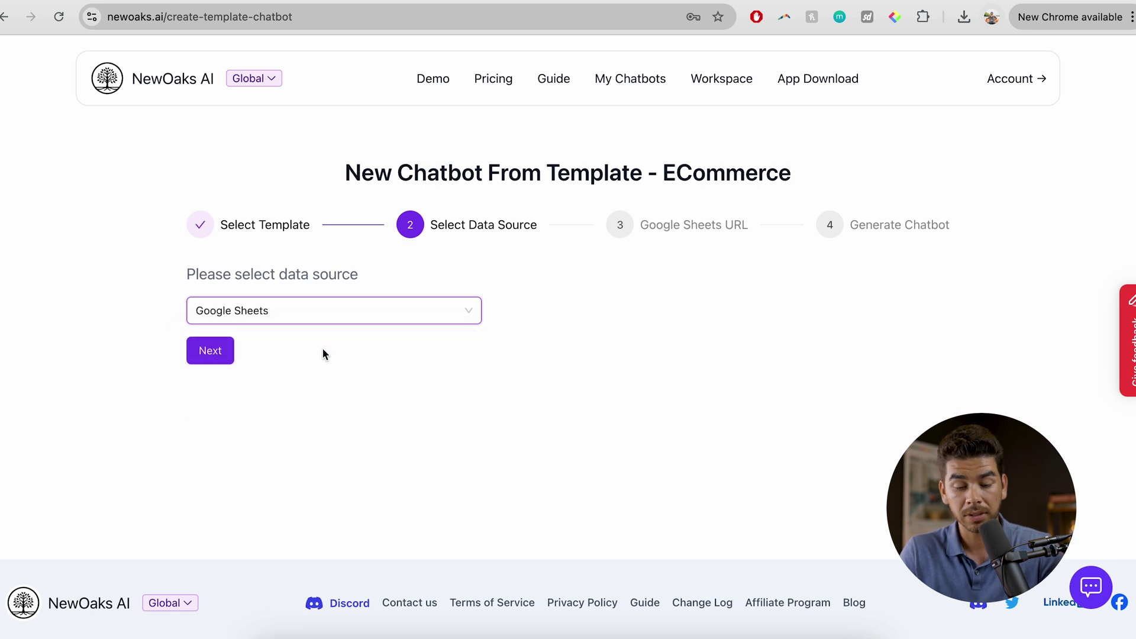
{"action": "left_click", "coordinate": [227, 356]}
{"action": "scroll", "coordinate": [700, 403], "scroll_direction": "down", "scroll_amount": 1}
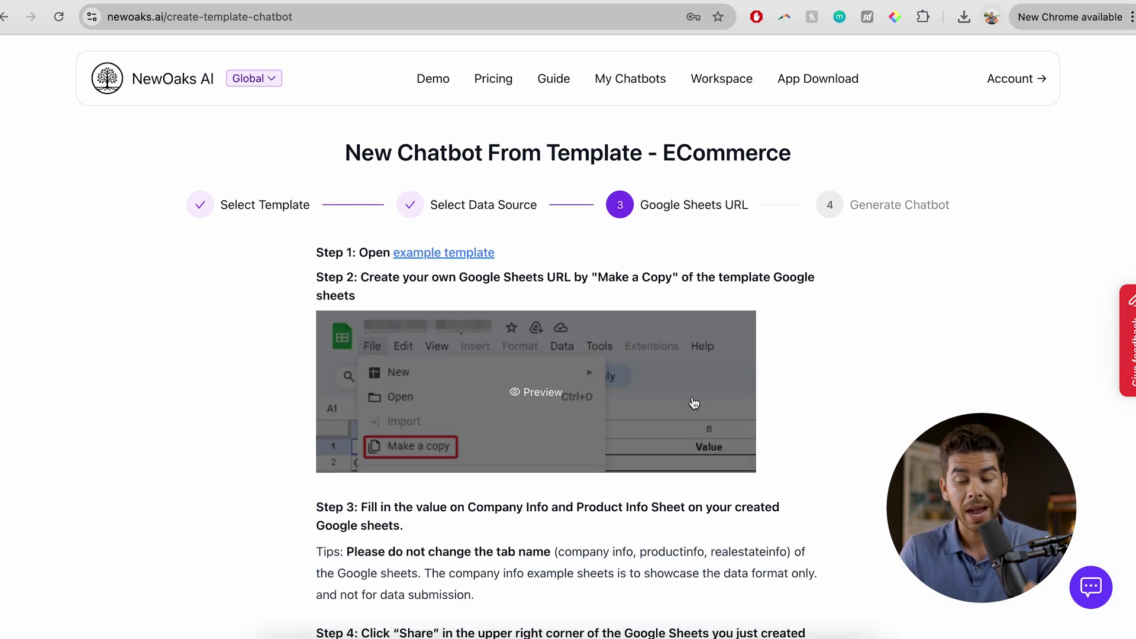
{"action": "left_click", "coordinate": [470, 257]}
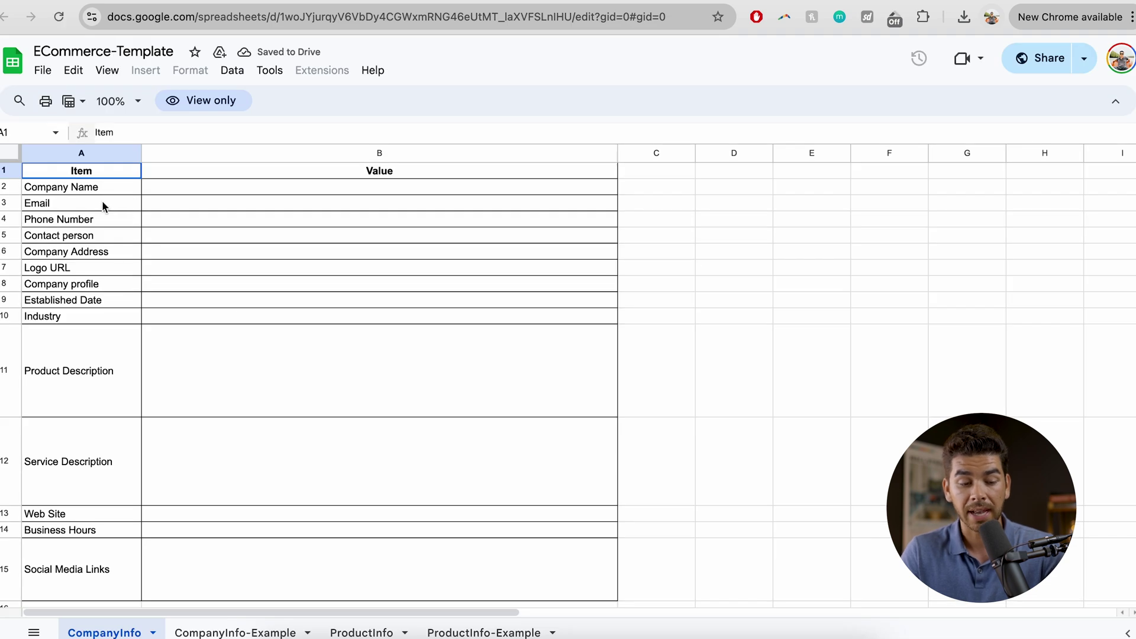
{"action": "scroll", "coordinate": [110, 255], "scroll_direction": "down", "scroll_amount": 3}
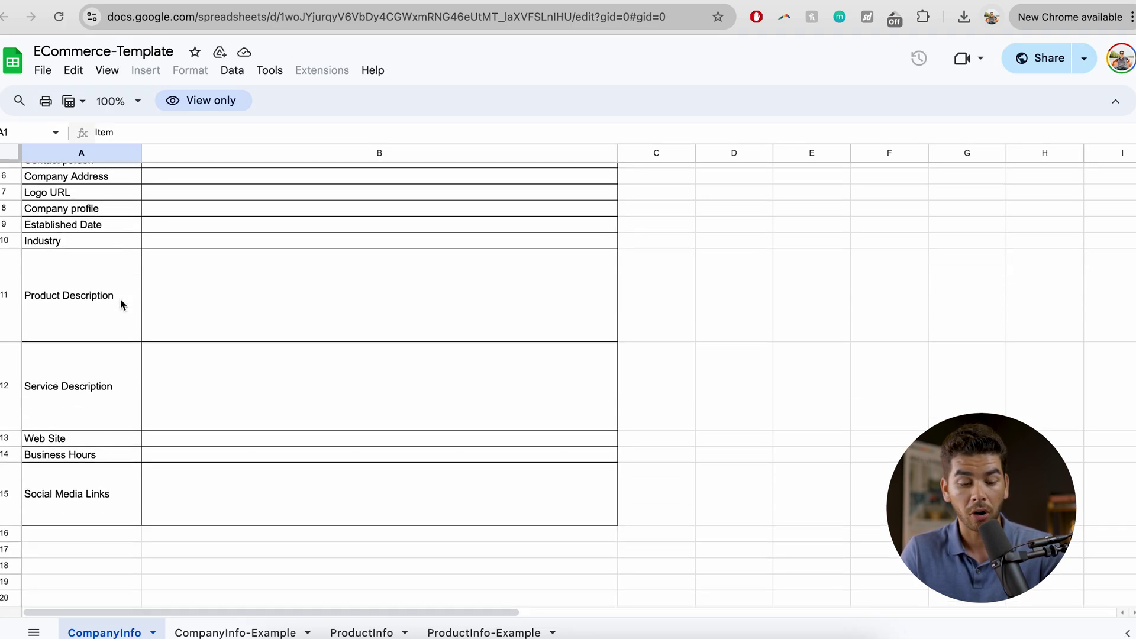
{"action": "scroll", "coordinate": [121, 298], "scroll_direction": "down", "scroll_amount": 2}
{"action": "scroll", "coordinate": [121, 304], "scroll_direction": "up", "scroll_amount": 5}
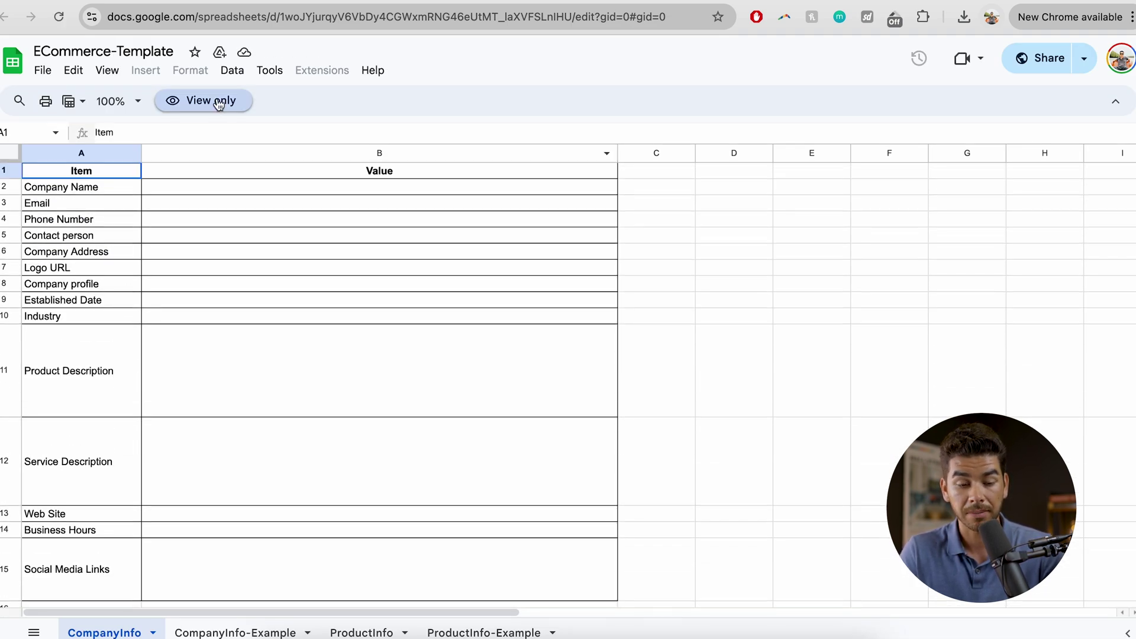
Read Steps 2–6 of the Google Sheets URL instructions, then return to ECommerce-Template
{"action": "key", "text": "ctrl+Tab"}
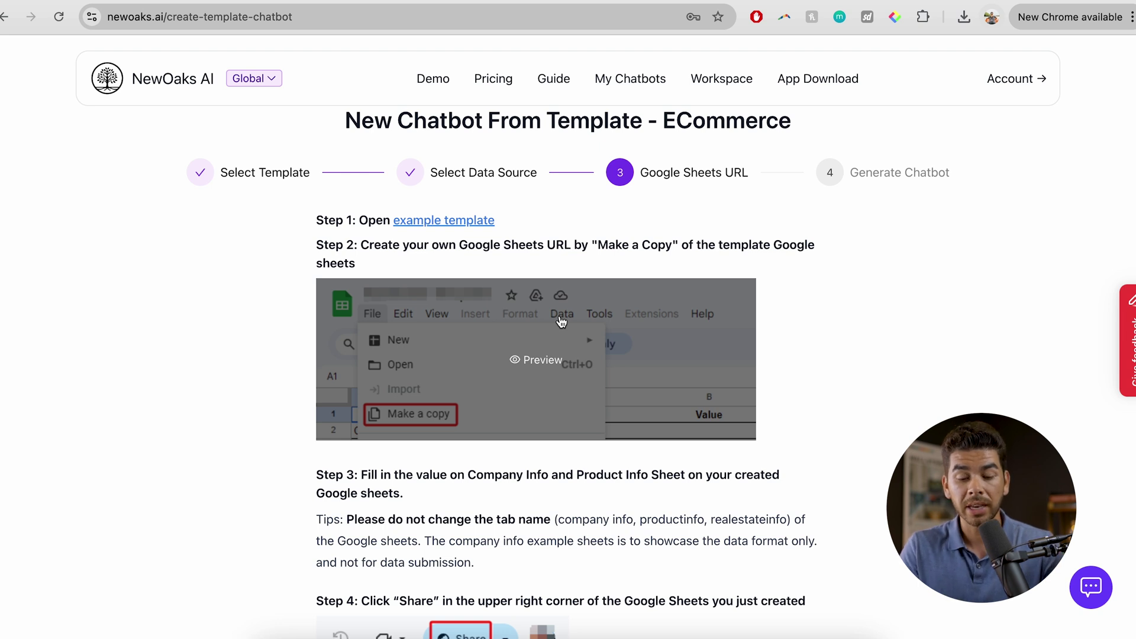
{"action": "scroll", "coordinate": [561, 322], "scroll_direction": "down", "scroll_amount": 3}
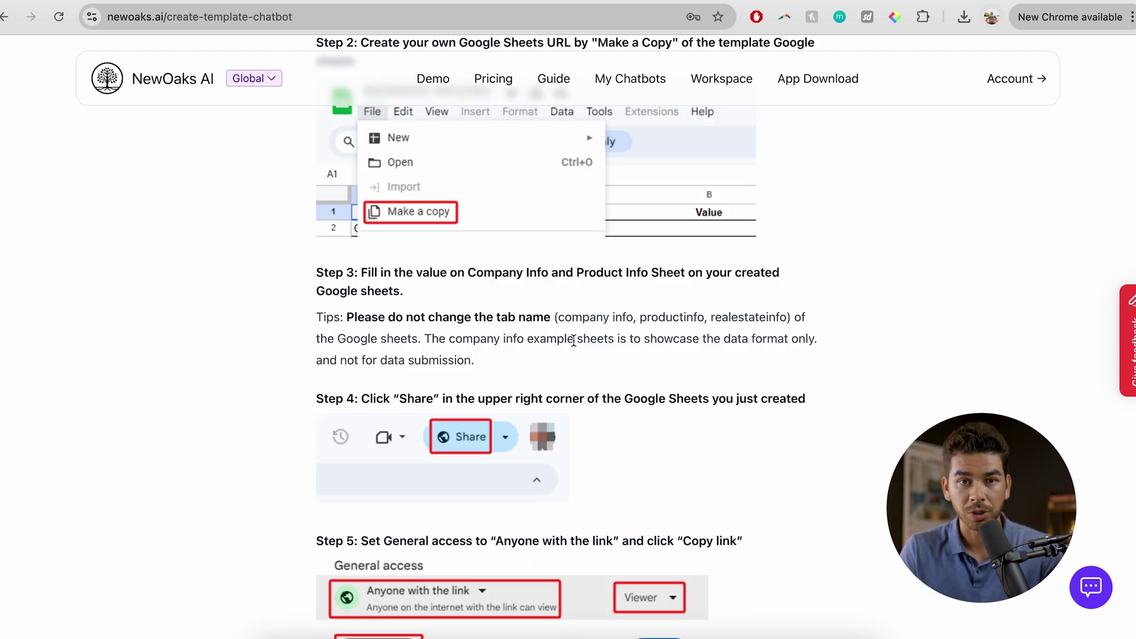
{"action": "scroll", "coordinate": [574, 339], "scroll_direction": "down", "scroll_amount": 2}
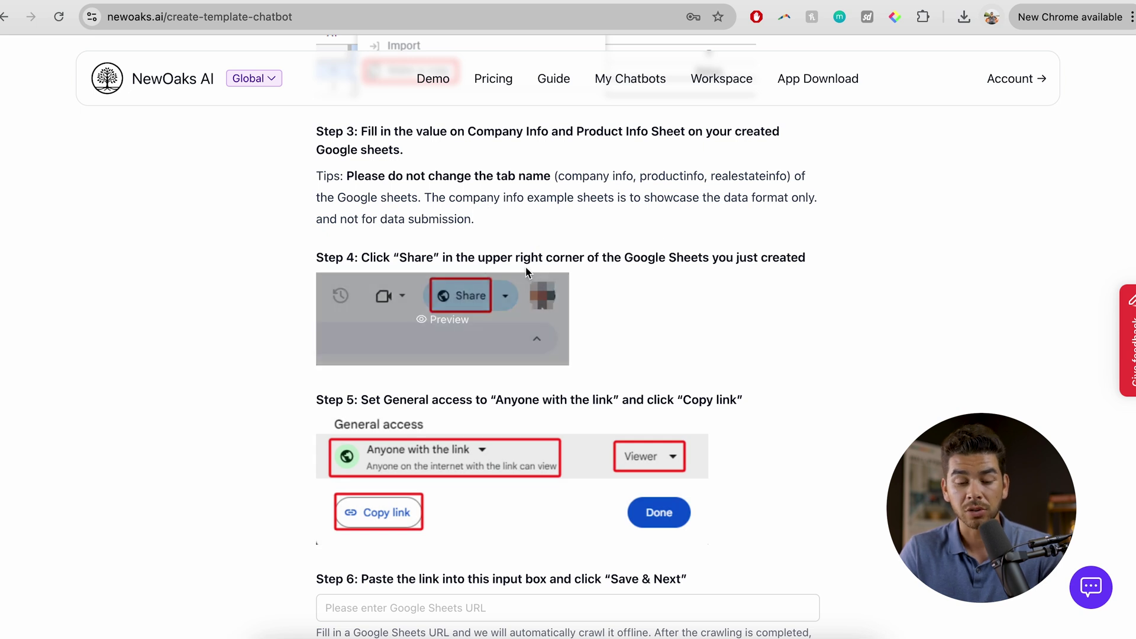
{"action": "scroll", "coordinate": [572, 294], "scroll_direction": "down", "scroll_amount": 1}
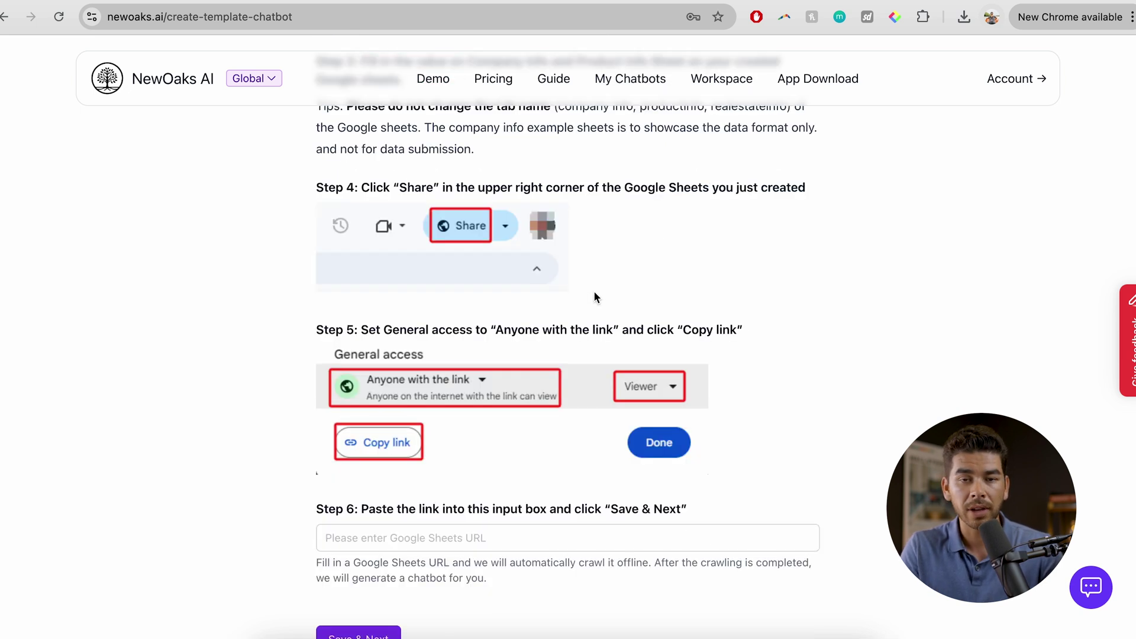
{"action": "mouse_move", "coordinate": [513, 480]}
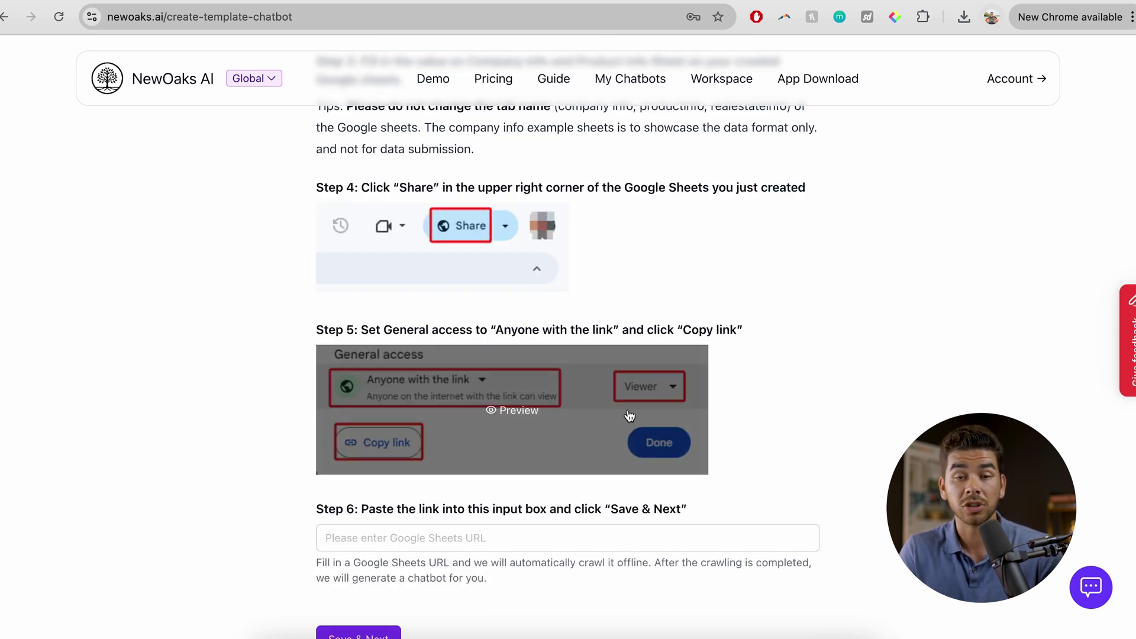
{"action": "key", "text": "ctrl+Tab"}
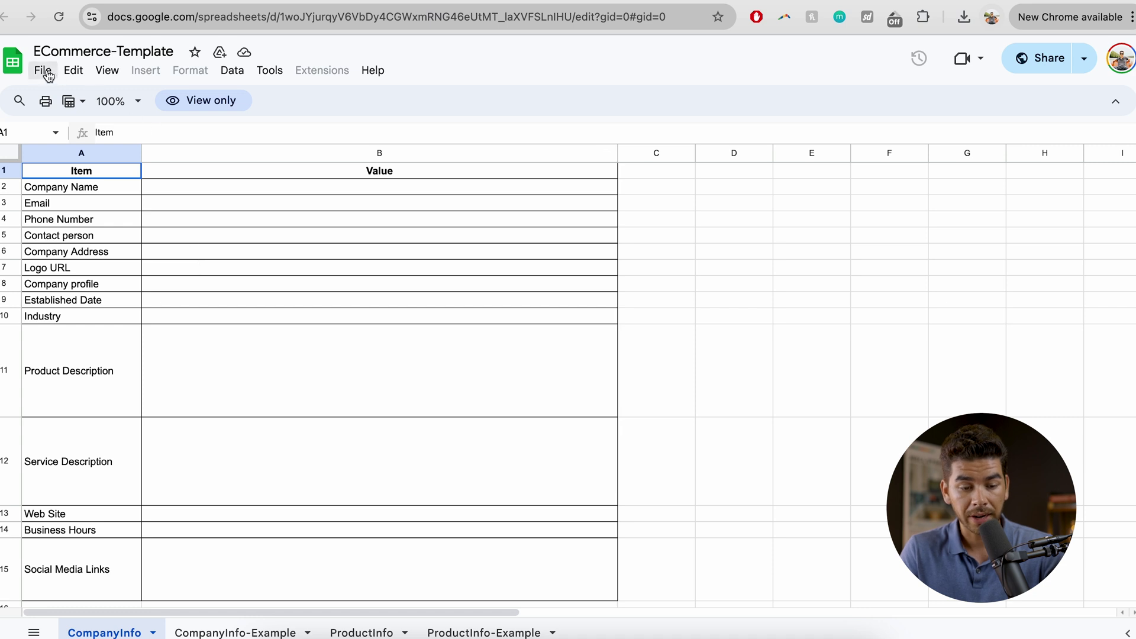
Make a copy of the ECommerce template spreadsheet
{"action": "left_click", "coordinate": [42, 70]}
{"action": "left_click", "coordinate": [107, 170]}
{"action": "left_click", "coordinate": [667, 445]}
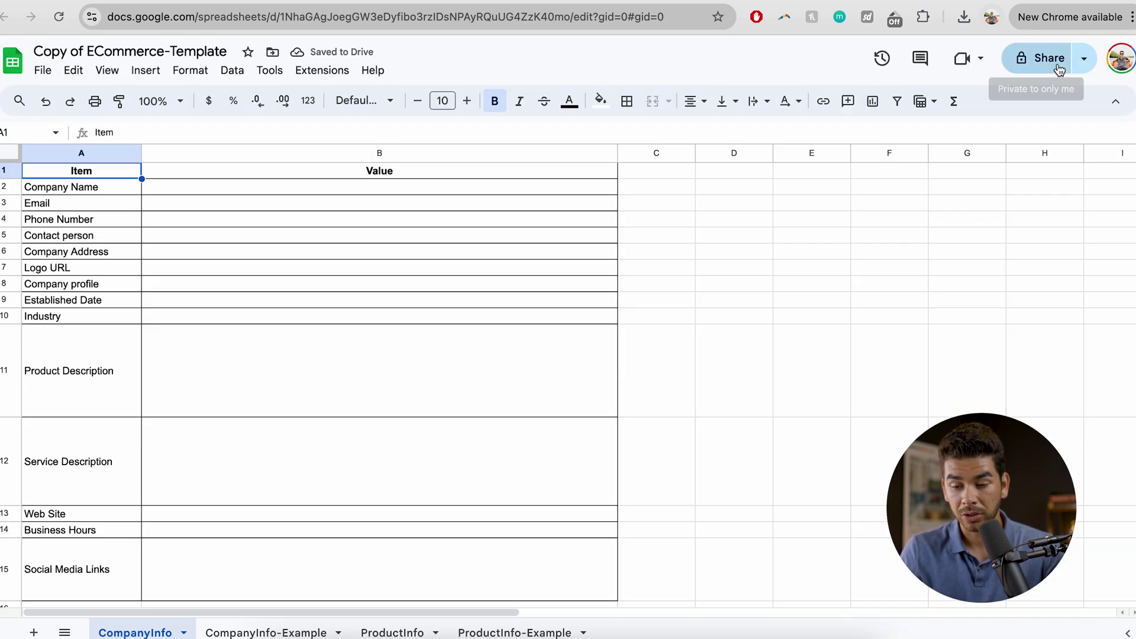
Share the copy with anyone with the link and paste its link into NewOaks AI
{"action": "left_click", "coordinate": [1050, 58]}
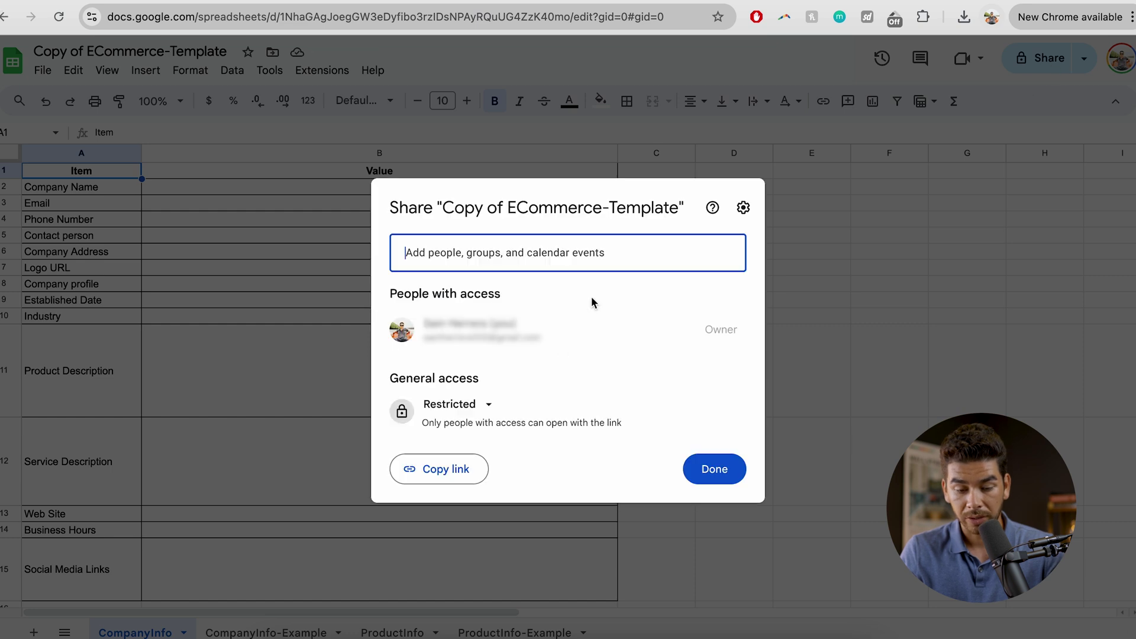
{"action": "left_click", "coordinate": [488, 406]}
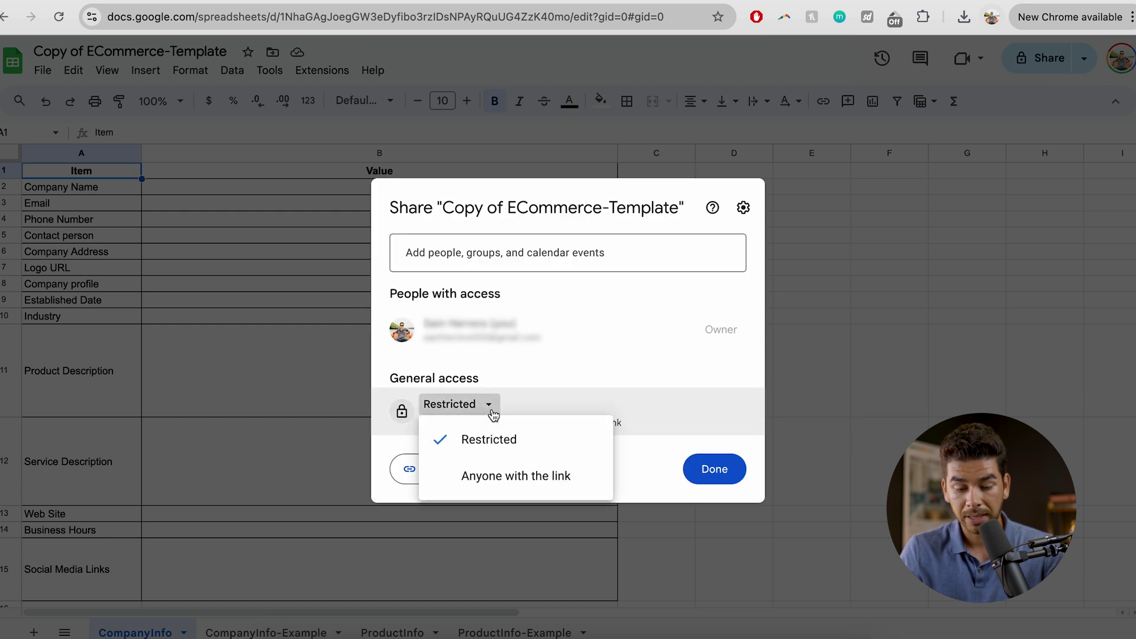
{"action": "left_click", "coordinate": [506, 471]}
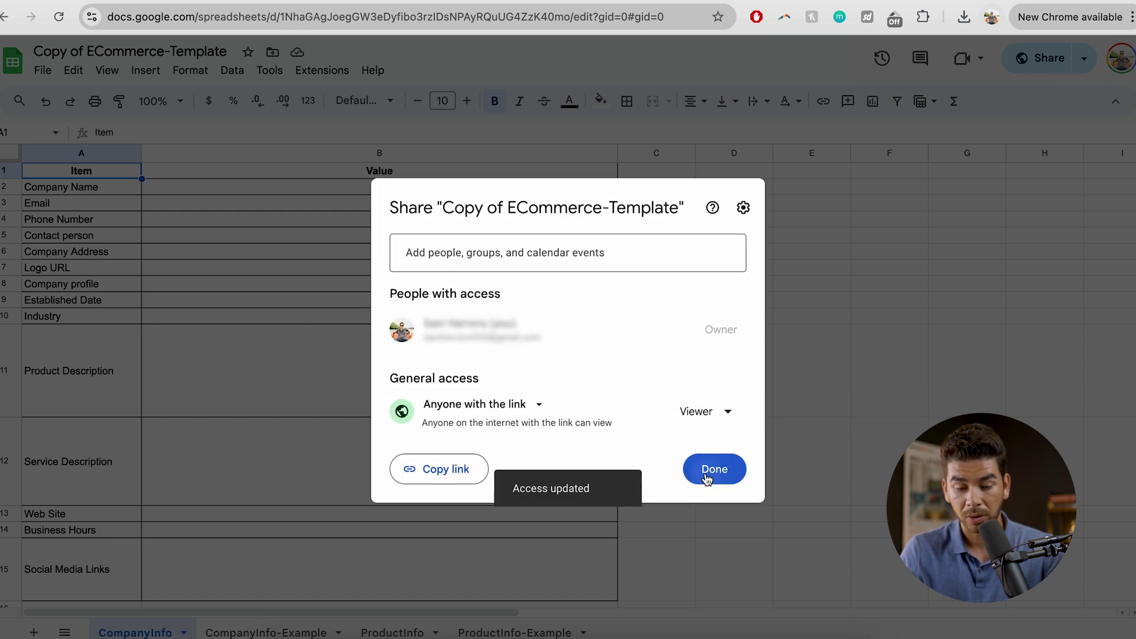
{"action": "left_click", "coordinate": [708, 478]}
{"action": "left_click", "coordinate": [1040, 58]}
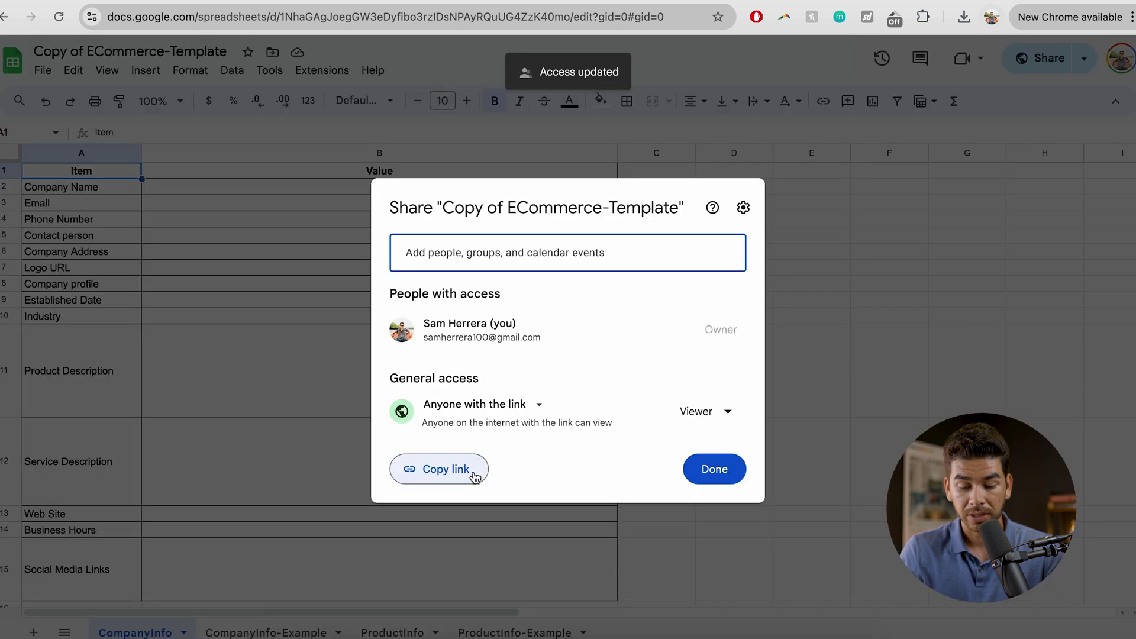
{"action": "left_click", "coordinate": [444, 467]}
{"action": "key", "text": "ctrl+Tab"}
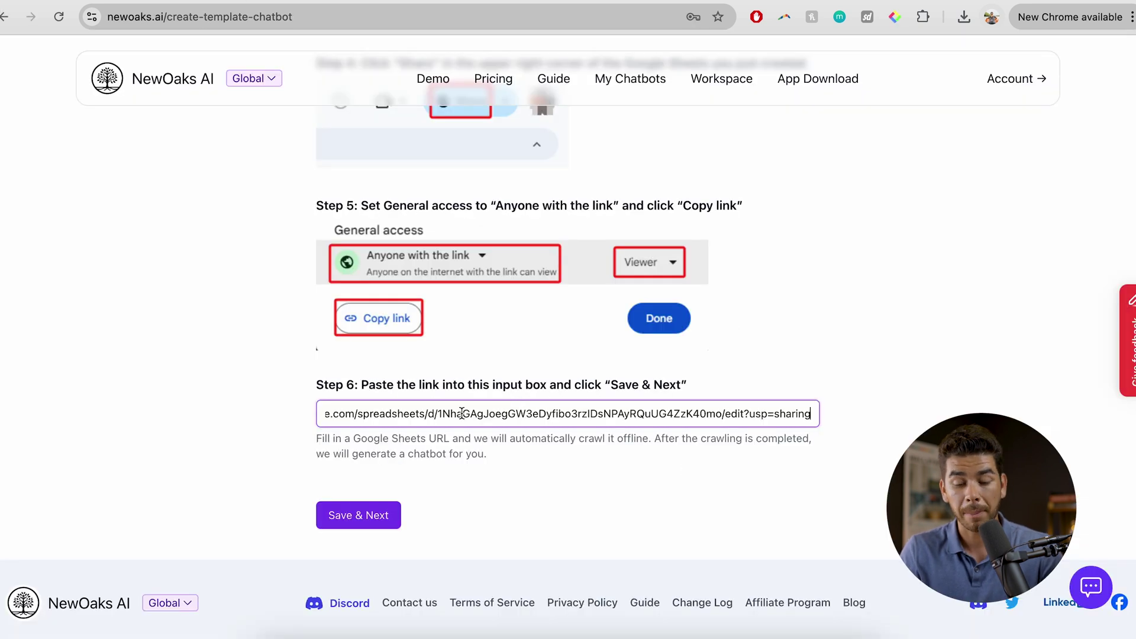
Save & Next to build the ECommerce chatbot from the sheet, then go to its page
{"action": "left_click", "coordinate": [360, 515]}
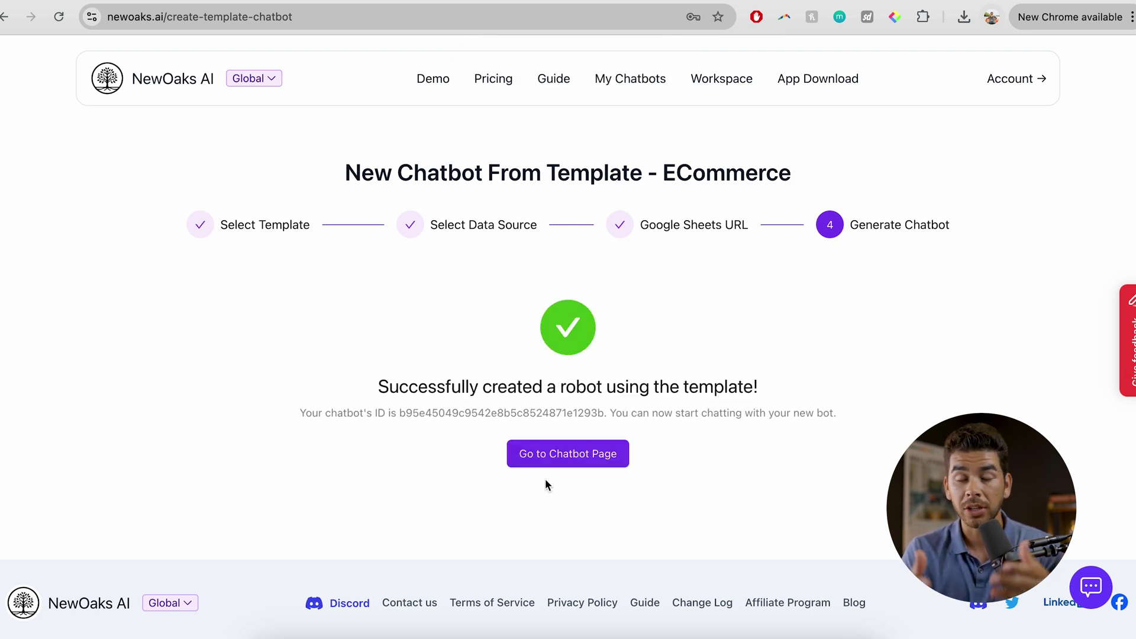
{"action": "left_click", "coordinate": [561, 455]}
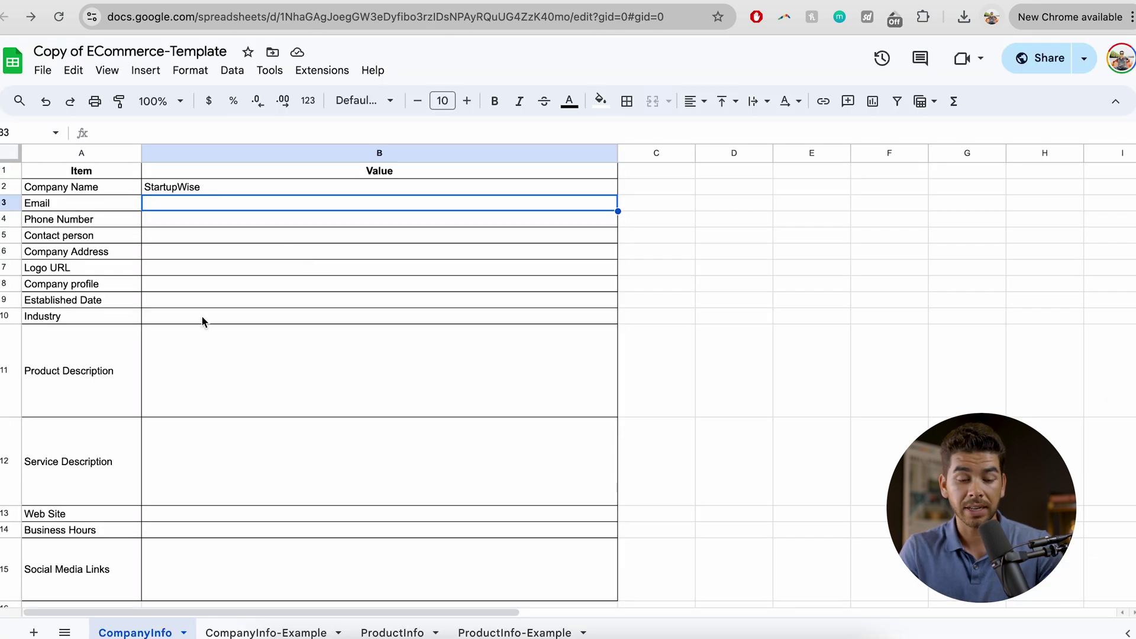
{"action": "scroll", "coordinate": [297, 297], "scroll_direction": "down", "scroll_amount": 1}
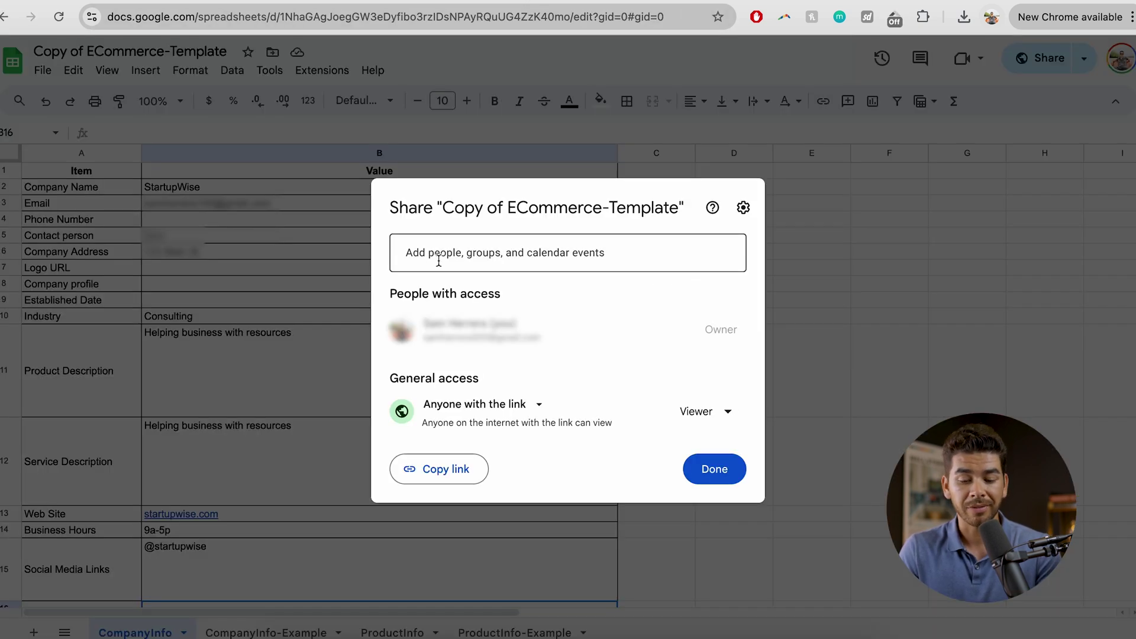
Confirm the StartupWise sheet's sharing as Anyone with the link (Viewer)
{"action": "left_click", "coordinate": [714, 470]}
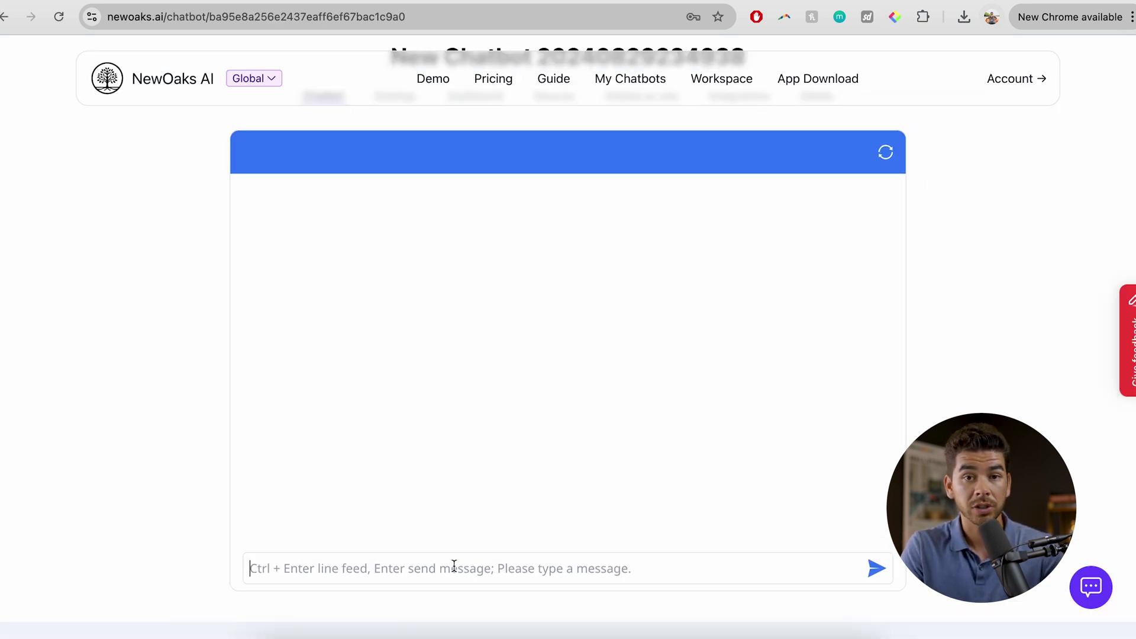
Ask the chatbot its business hours and check the 9 AM–5 PM reply against cell B14
{"action": "left_click", "coordinate": [453, 566]}
{"action": "type", "text": "What are your business hours"}
{"action": "key", "text": "Return"}
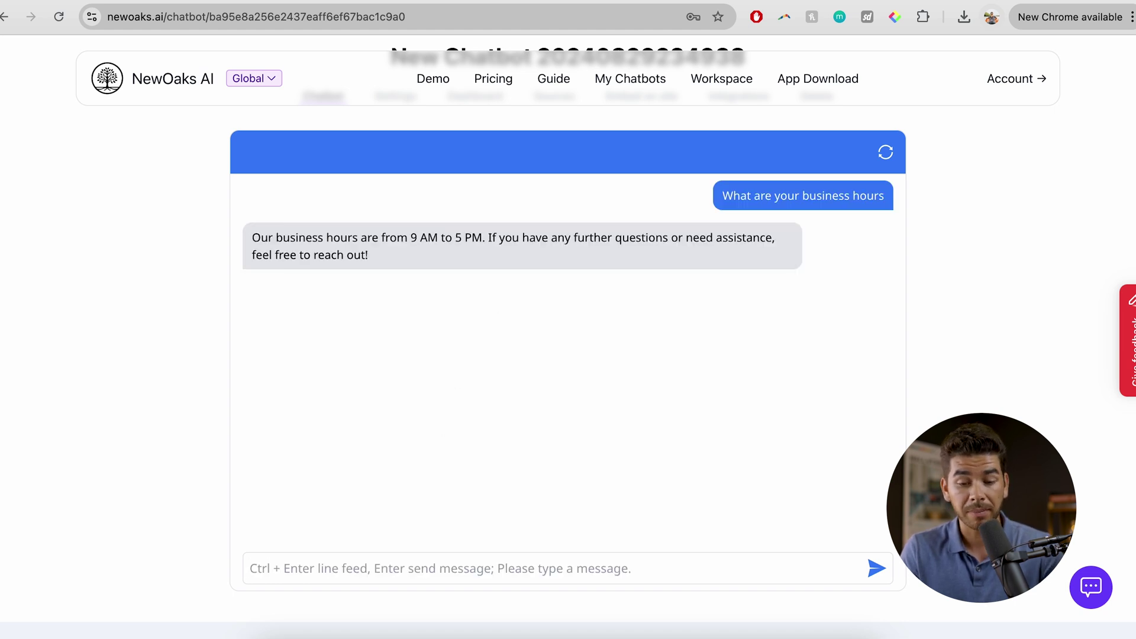
{"action": "key", "text": "ctrl+Tab"}
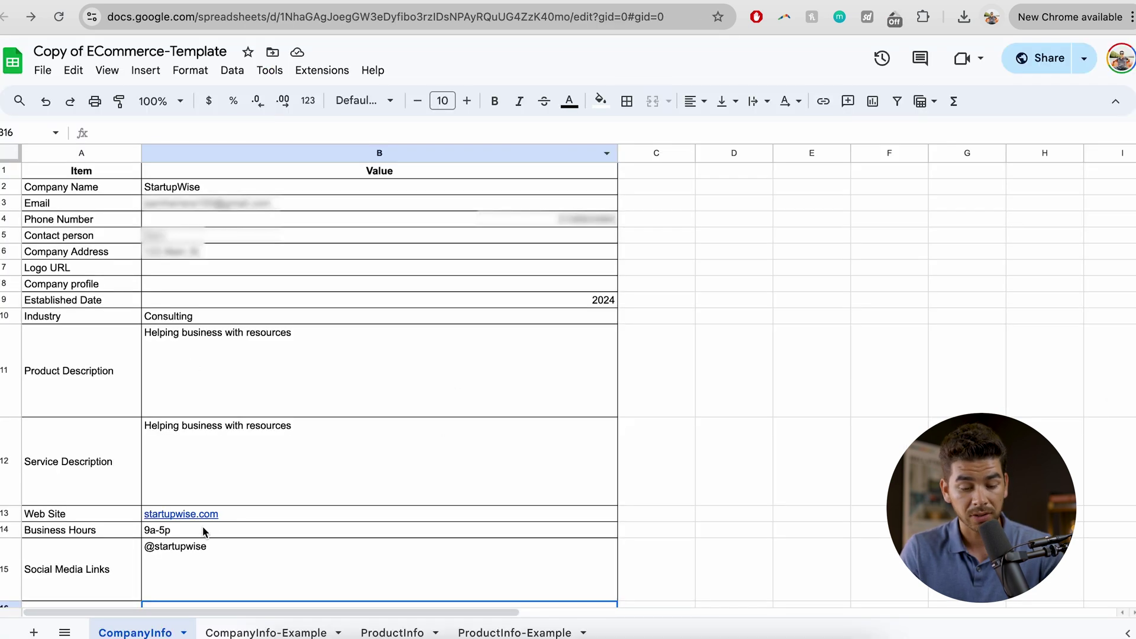
{"action": "left_click", "coordinate": [203, 531]}
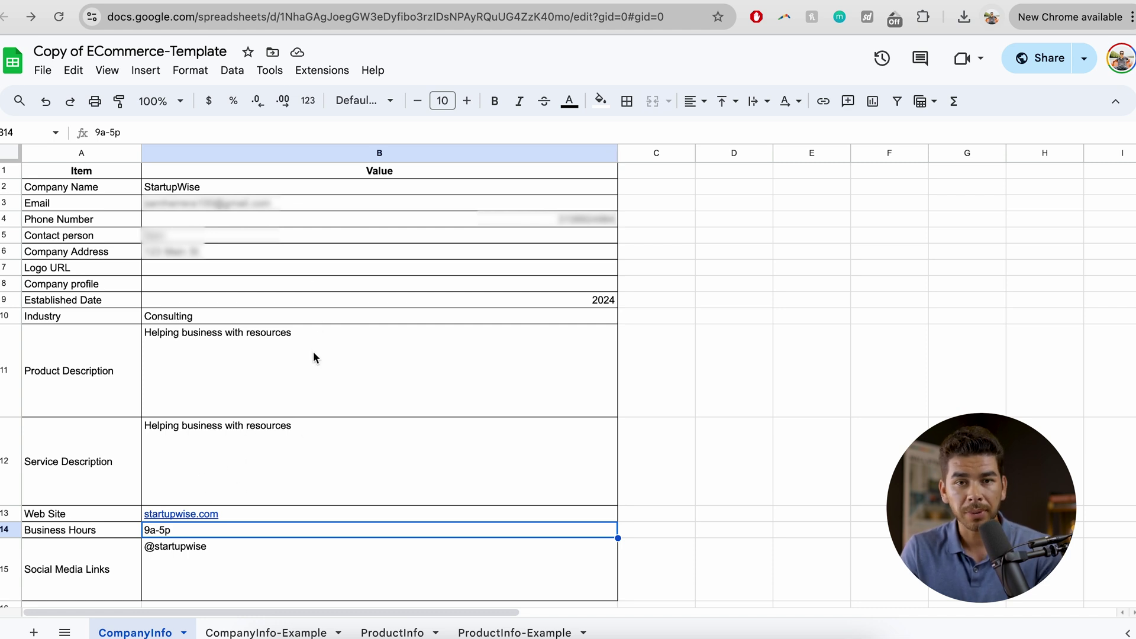
{"action": "key", "text": "ctrl+Tab"}
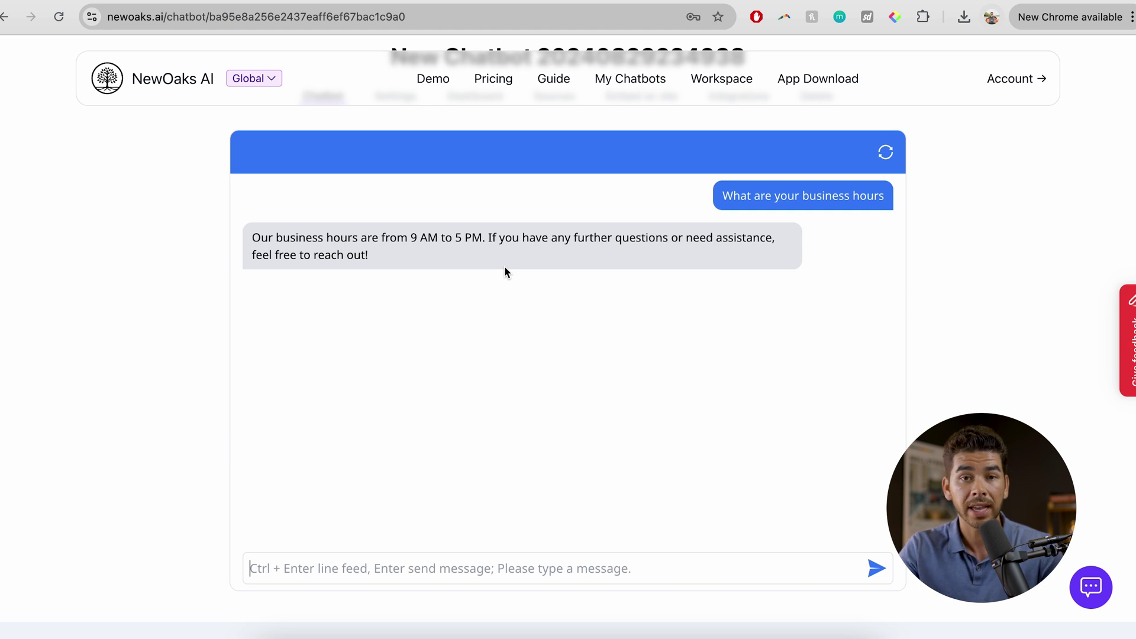
{"action": "scroll", "coordinate": [505, 273], "scroll_direction": "up", "scroll_amount": 3}
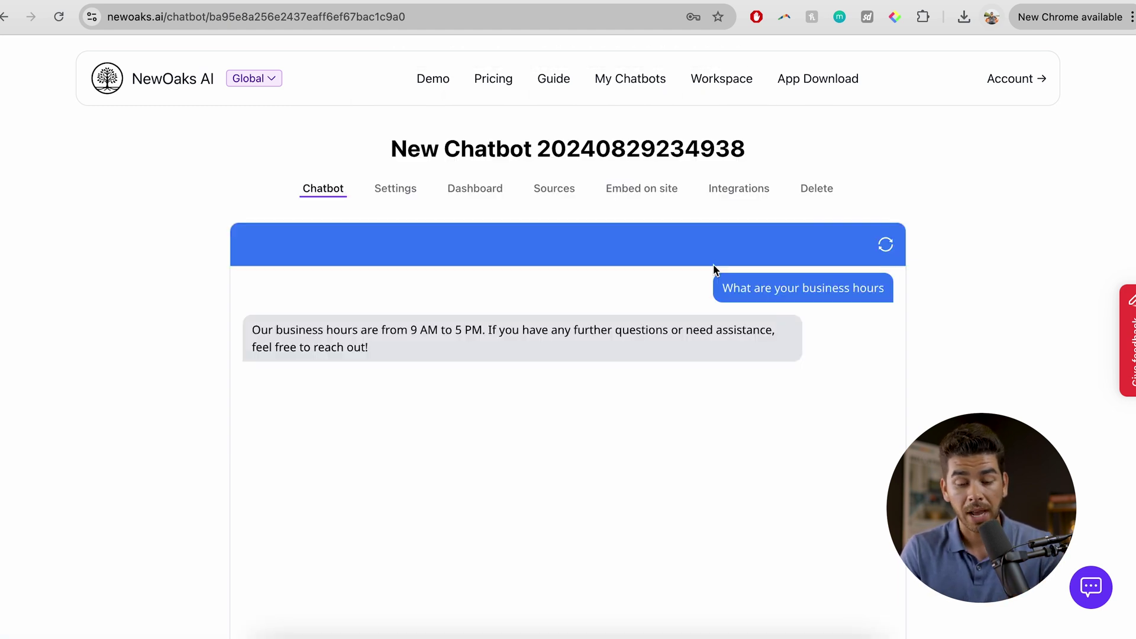
{"action": "left_click", "coordinate": [395, 188]}
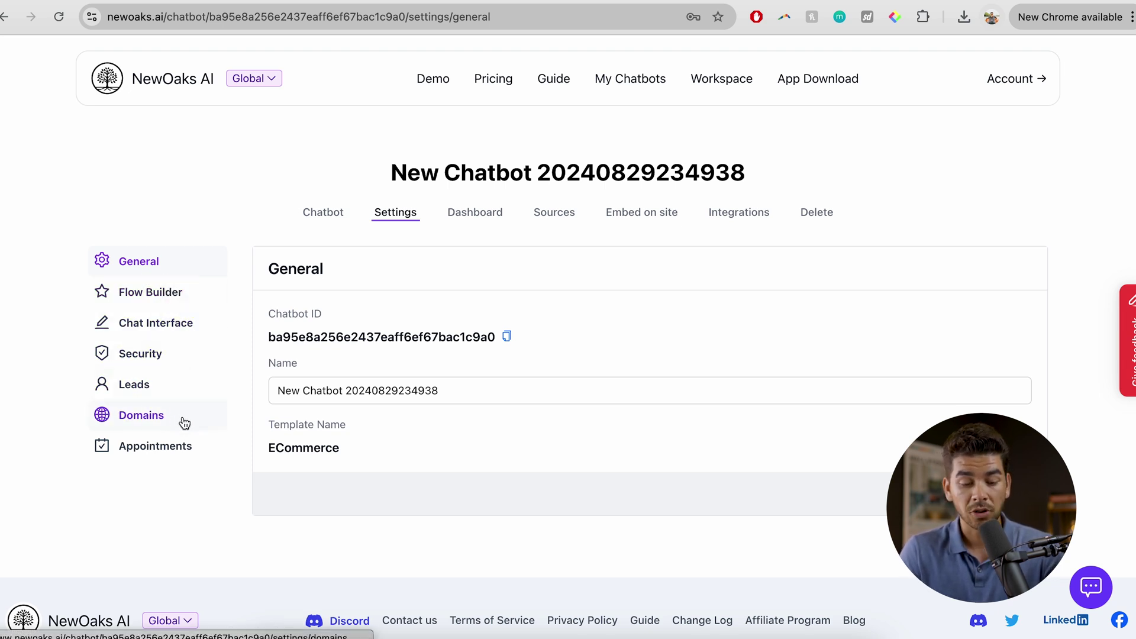
Browse the appointment settings, the empty chat logs dashboard and Sources, dismissing the timezone warning
{"action": "left_click", "coordinate": [155, 446]}
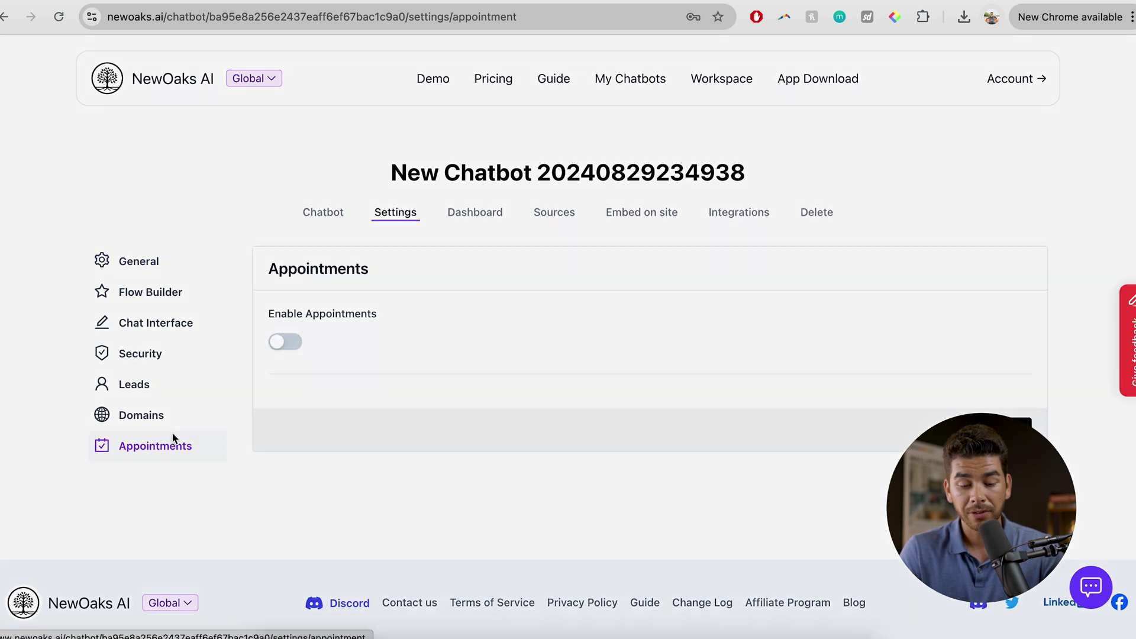
{"action": "left_click", "coordinate": [681, 386]}
{"action": "left_click", "coordinate": [474, 211]}
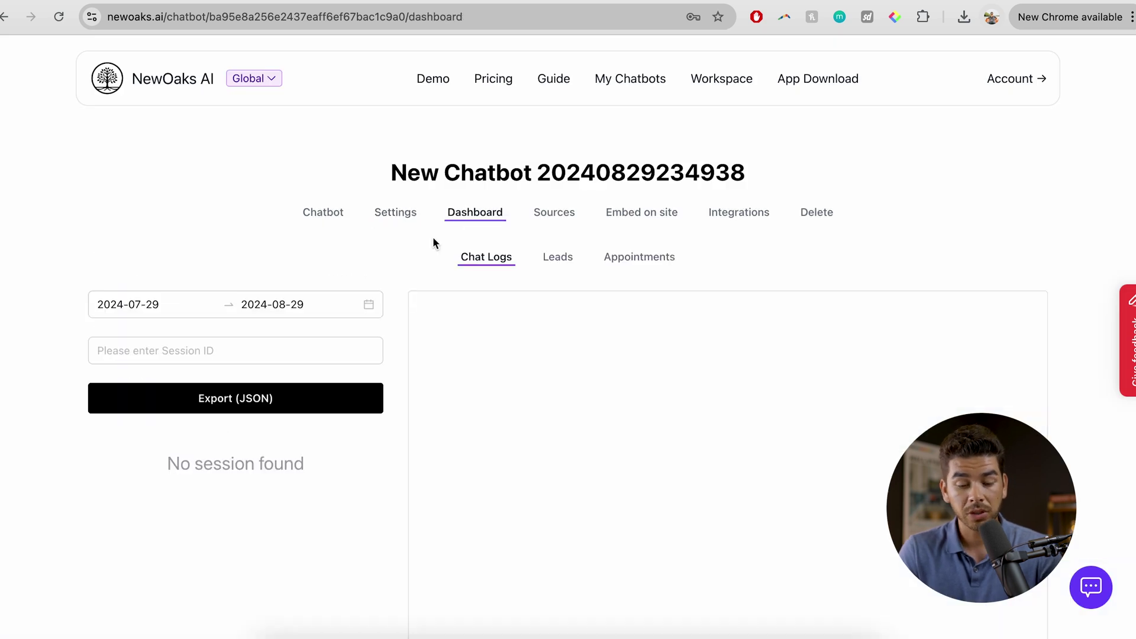
{"action": "left_click", "coordinate": [554, 213]}
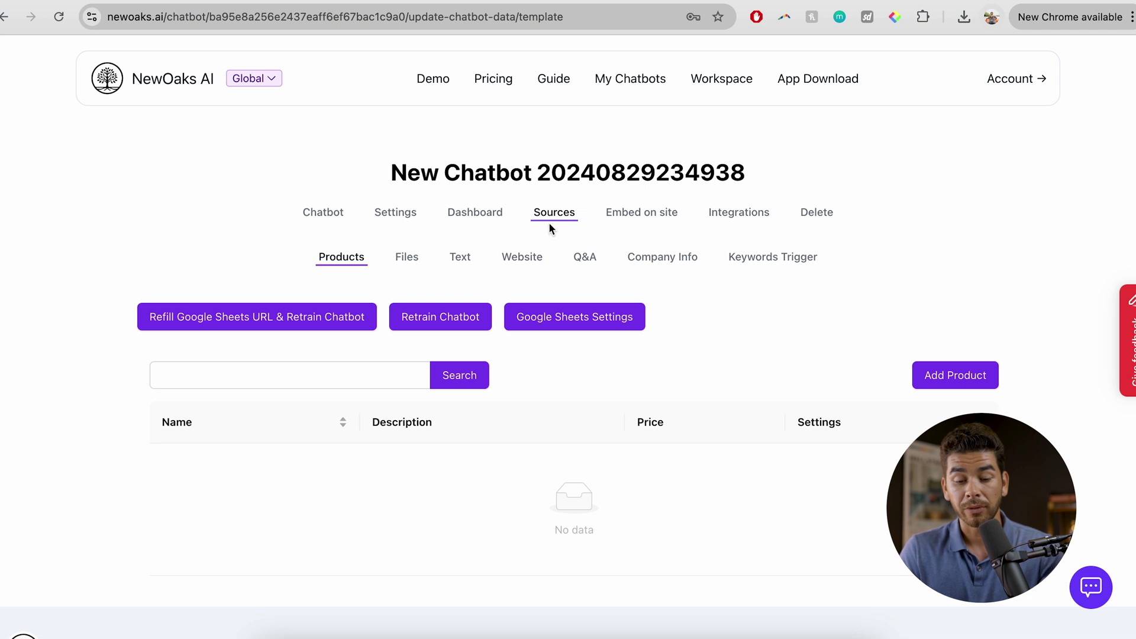
Review the embed code and Google integration, then return to the empty Sources list
{"action": "left_click", "coordinate": [642, 212]}
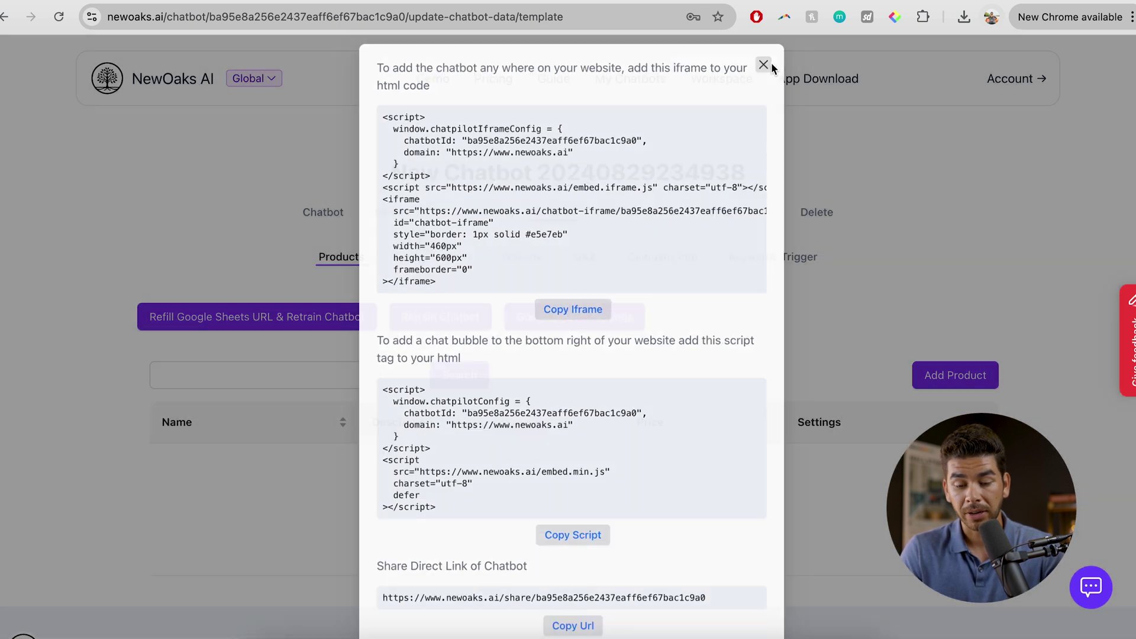
{"action": "left_click", "coordinate": [765, 64]}
{"action": "left_click", "coordinate": [739, 213]}
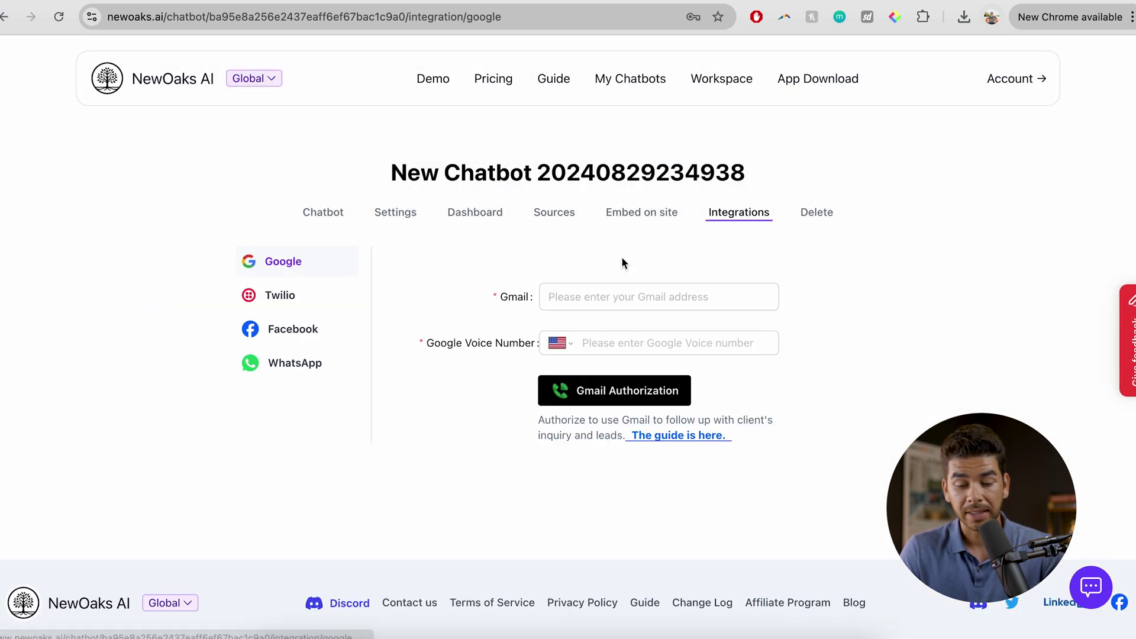
{"action": "left_click", "coordinate": [641, 212]}
{"action": "key", "text": "Escape"}
{"action": "left_click", "coordinate": [554, 213]}
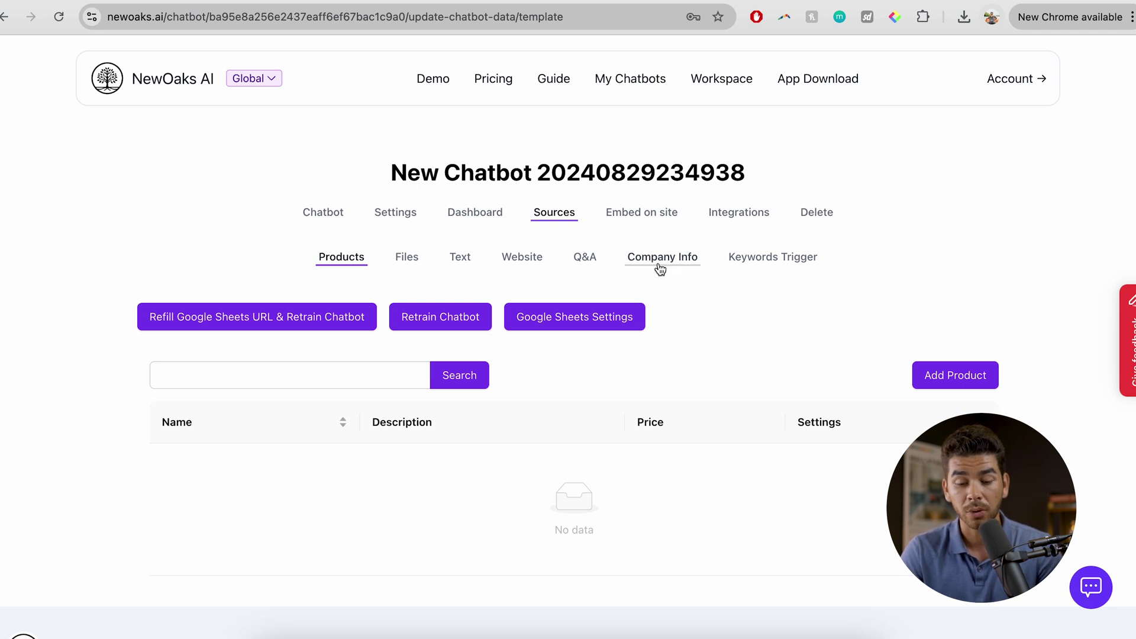
Browse the Files, Text, Website, Q&A, Company Info and Keywords Trigger source types
{"action": "left_click", "coordinate": [407, 266]}
{"action": "left_click", "coordinate": [460, 265]}
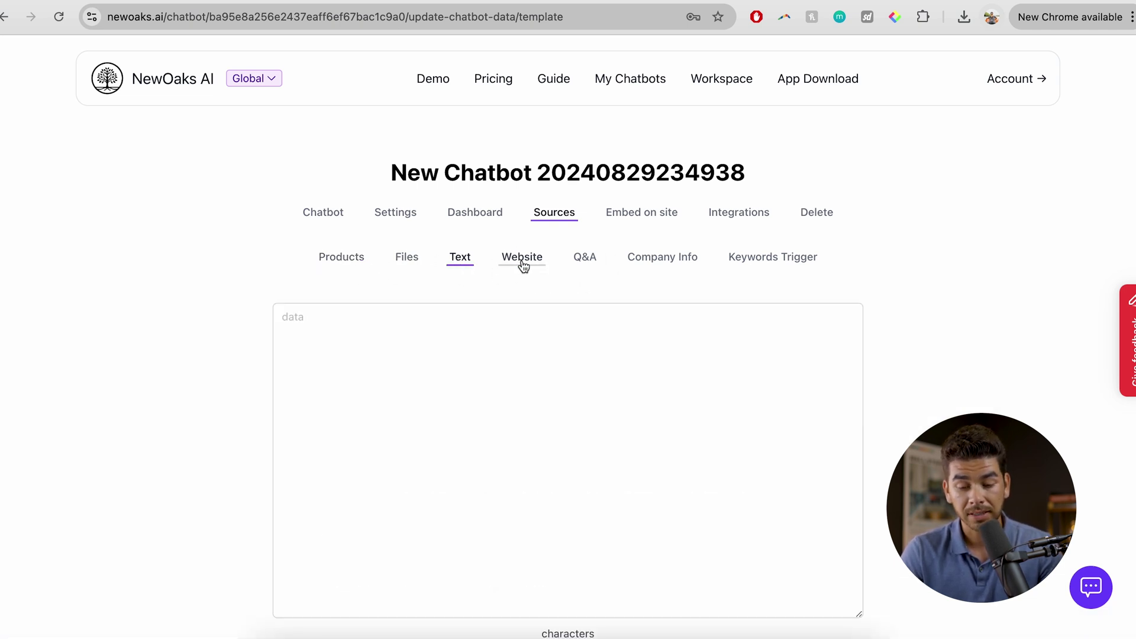
{"action": "left_click", "coordinate": [523, 262]}
{"action": "left_click", "coordinate": [585, 263]}
{"action": "left_click", "coordinate": [668, 266]}
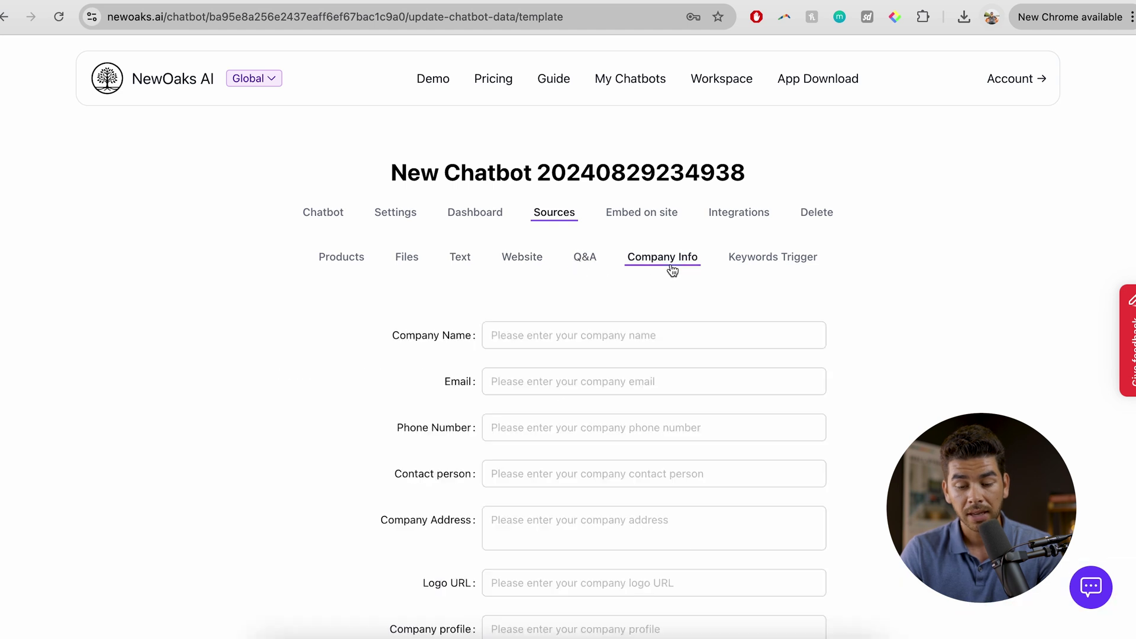
{"action": "left_click", "coordinate": [745, 264]}
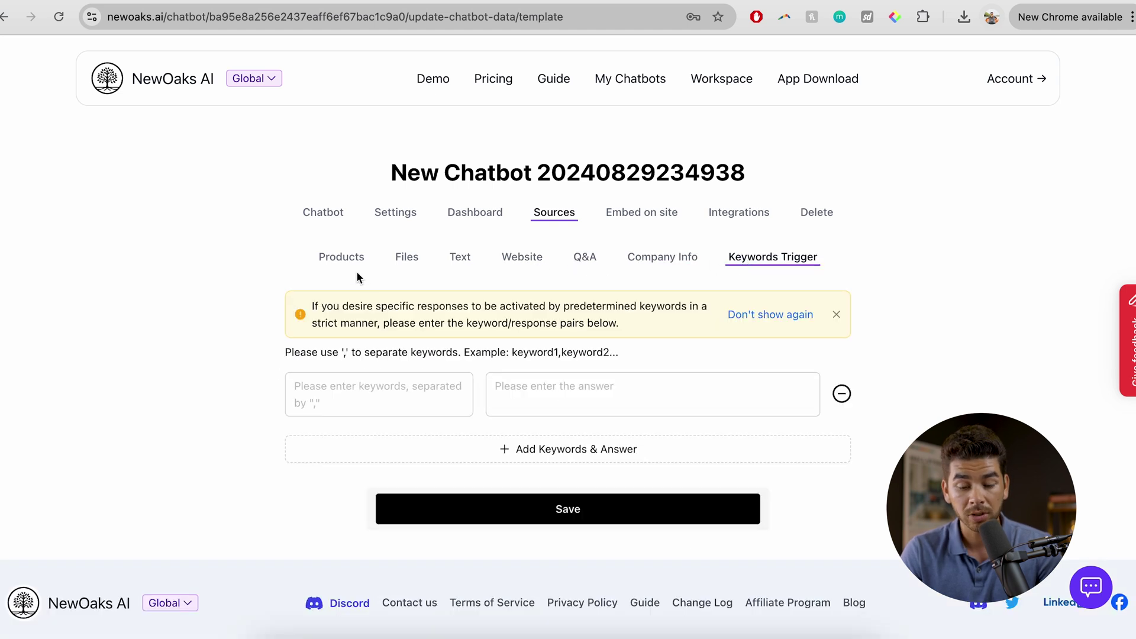
{"action": "left_click", "coordinate": [407, 259]}
{"action": "scroll", "coordinate": [407, 259], "scroll_direction": "down", "scroll_amount": 1}
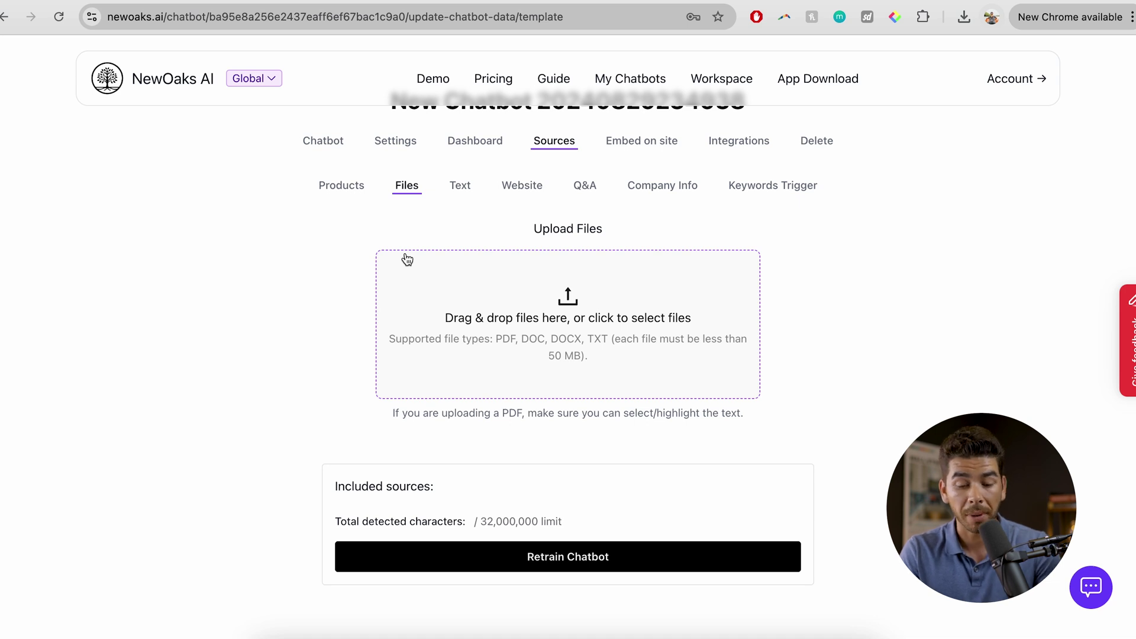
{"action": "left_click", "coordinate": [460, 186]}
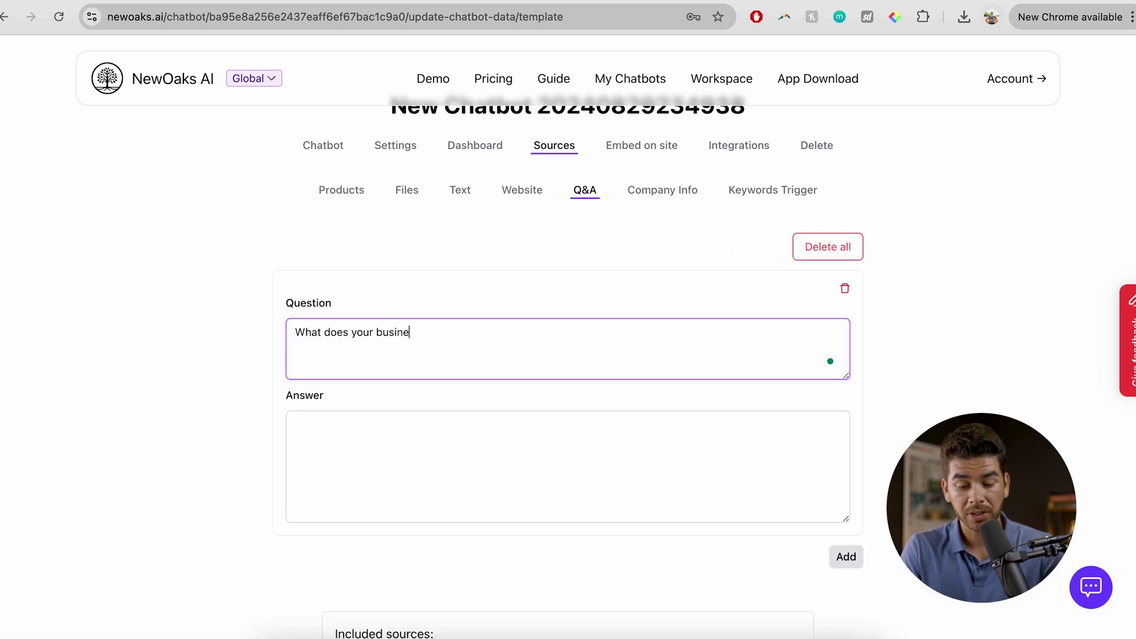
Correct the question 'What does your business do?' and begin the answer 'We help entr…'
{"action": "key", "text": "BackSpace"}
{"action": "type", "text": "s do?"}
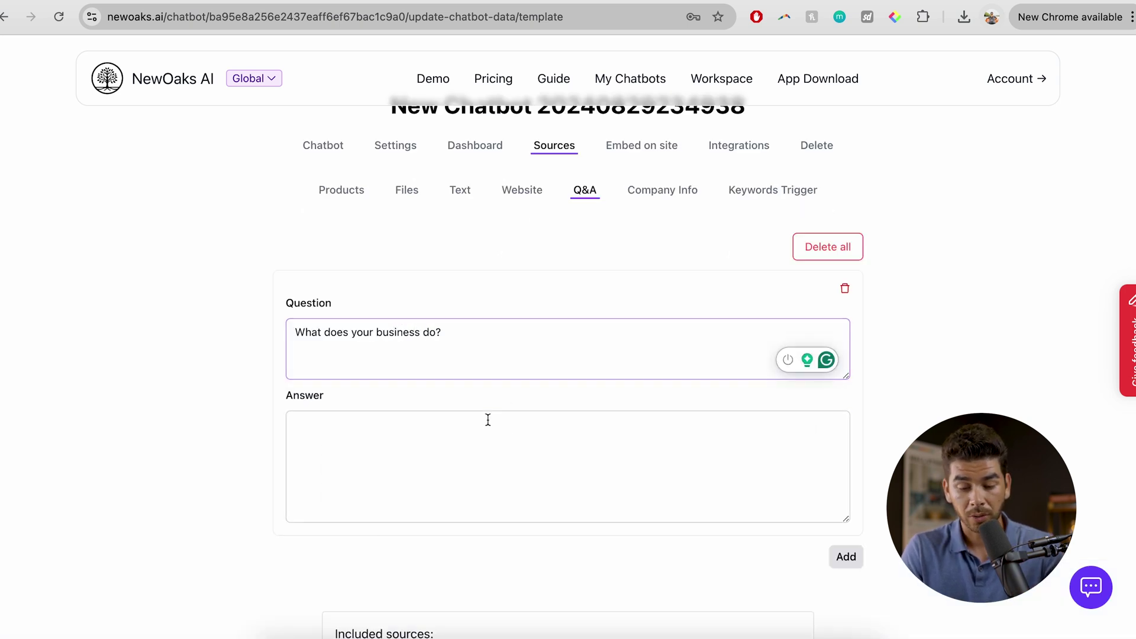
{"action": "left_click", "coordinate": [487, 421]}
{"action": "type", "text": "We help entr"}
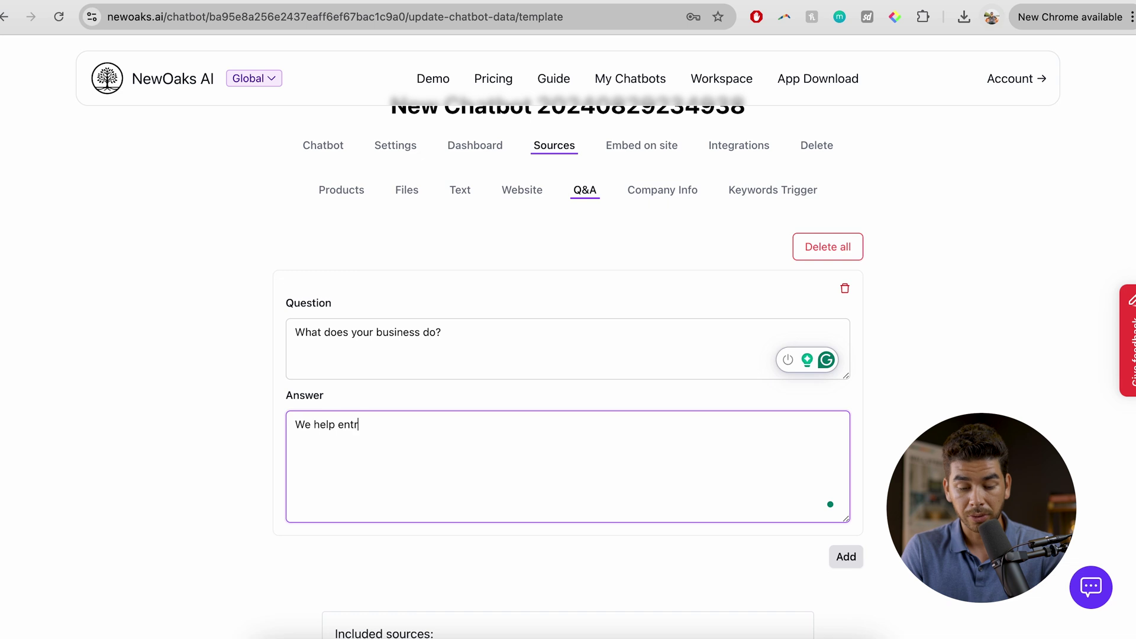
{"action": "type", "text": "epreneurs with fre"}
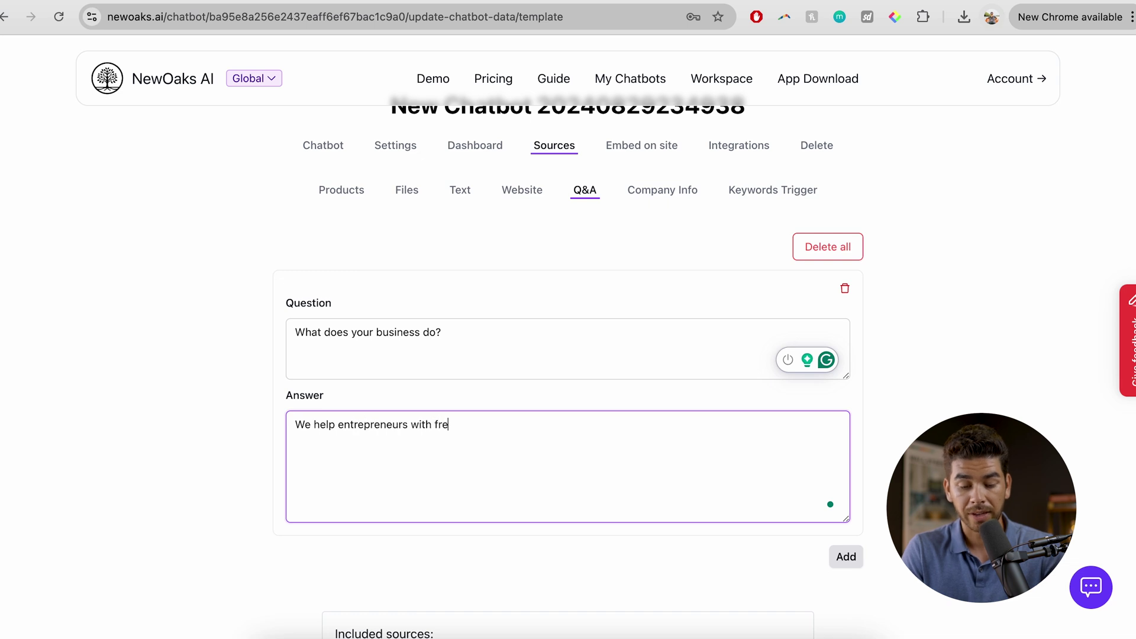
{"action": "type", "text": "e video resources."}
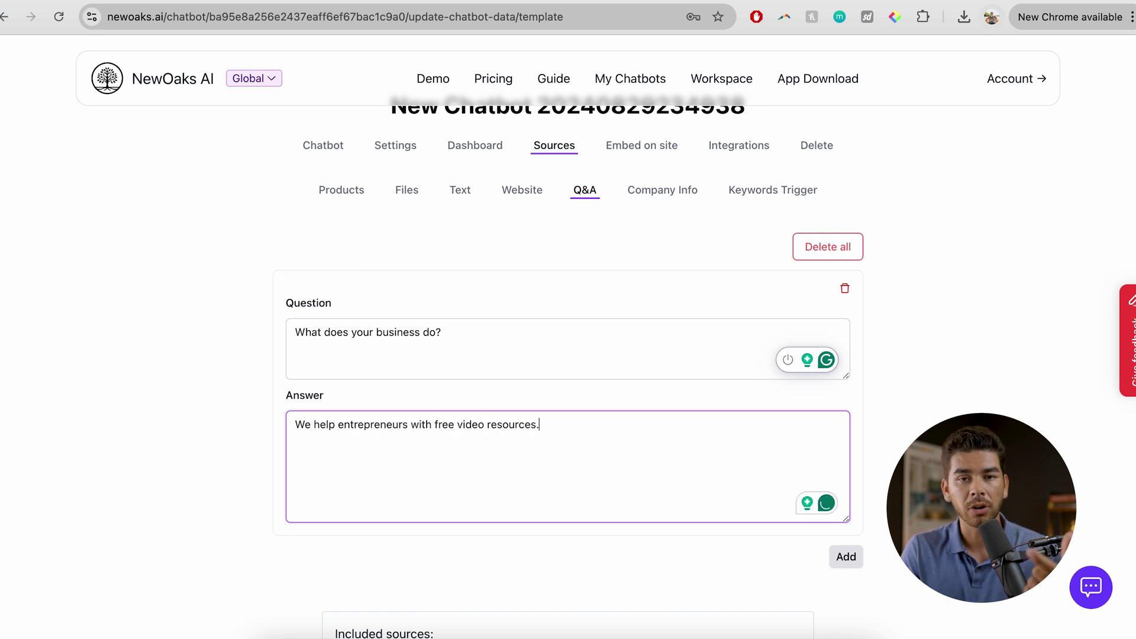
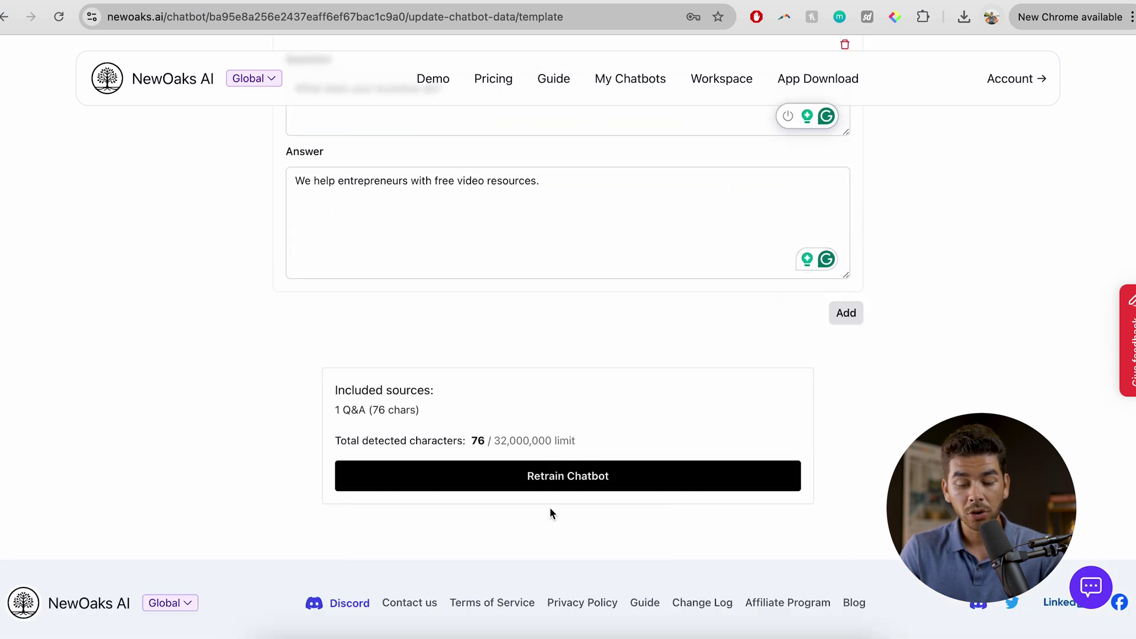
Retrain the chatbot on the Q&A answer about the business, extended past 100 characters
{"action": "left_click", "coordinate": [555, 476]}
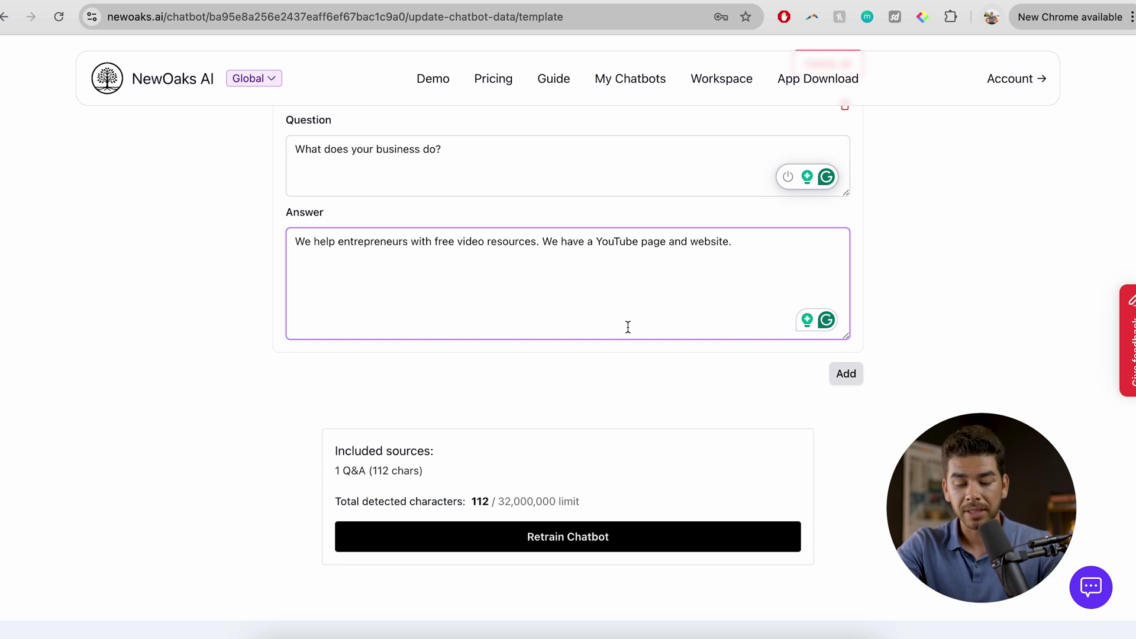
{"action": "scroll", "coordinate": [640, 325], "scroll_direction": "up", "scroll_amount": 1}
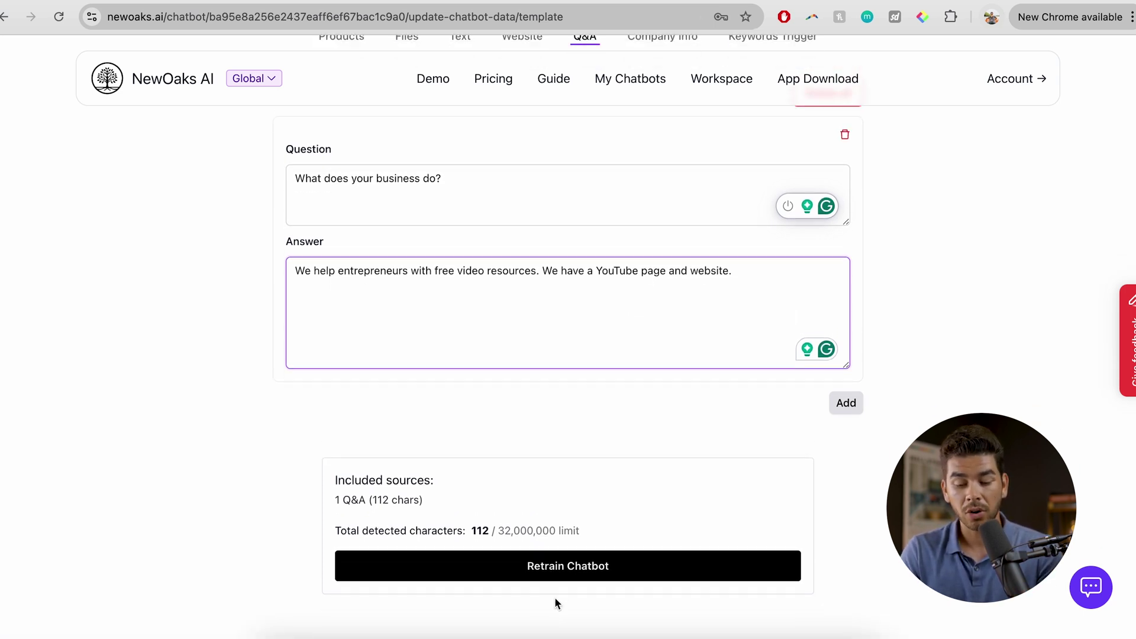
{"action": "left_click", "coordinate": [586, 565]}
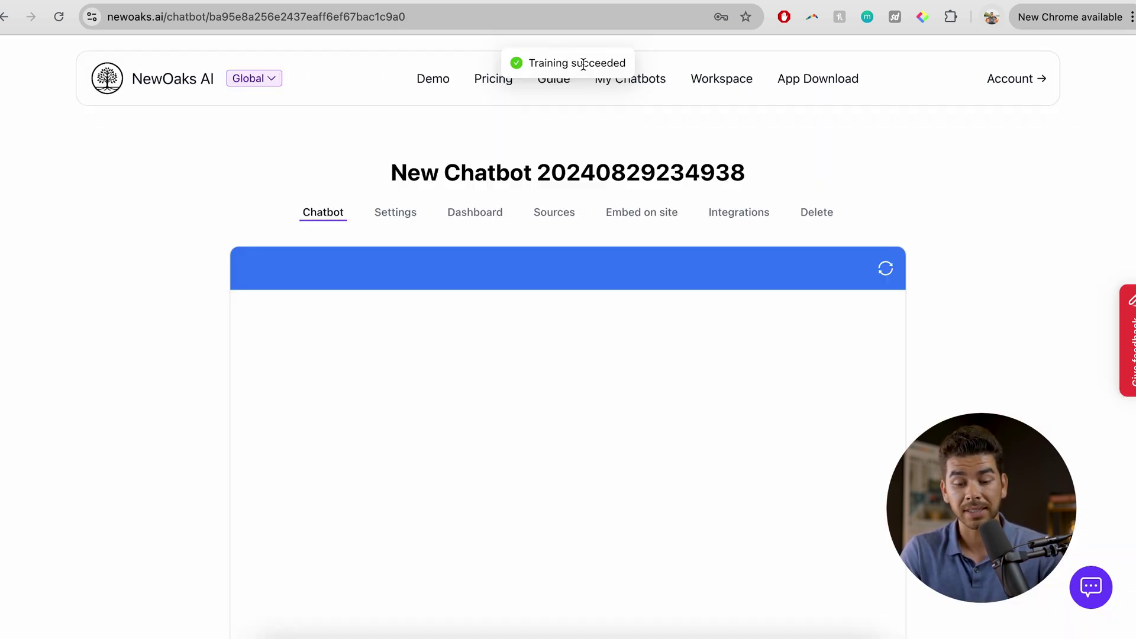
{"action": "scroll", "coordinate": [542, 284], "scroll_direction": "down", "scroll_amount": 3}
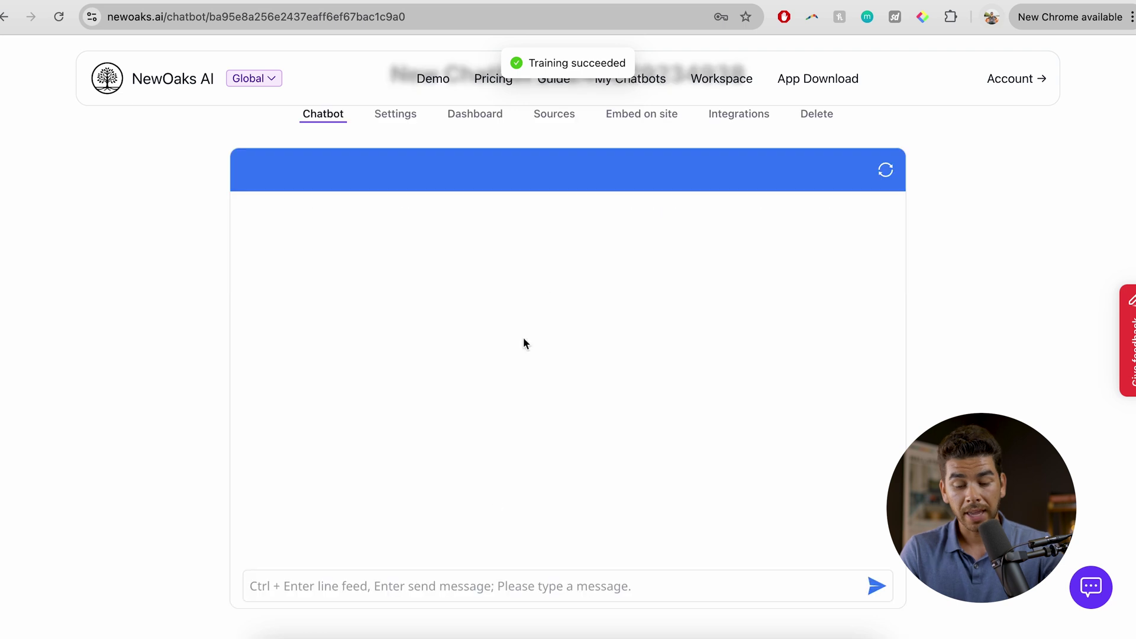
Begin typing a test question about the business in the retrained chatbot's chat box
{"action": "left_click", "coordinate": [459, 592]}
{"action": "type", "text": "What do"}
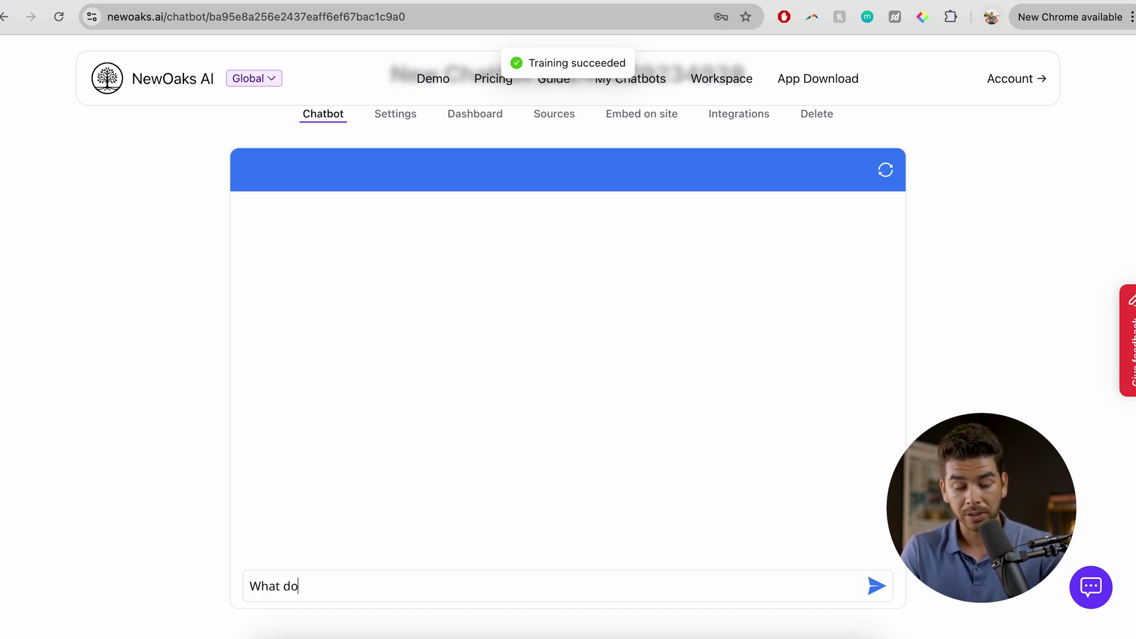
{"action": "type", "text": "es your"}
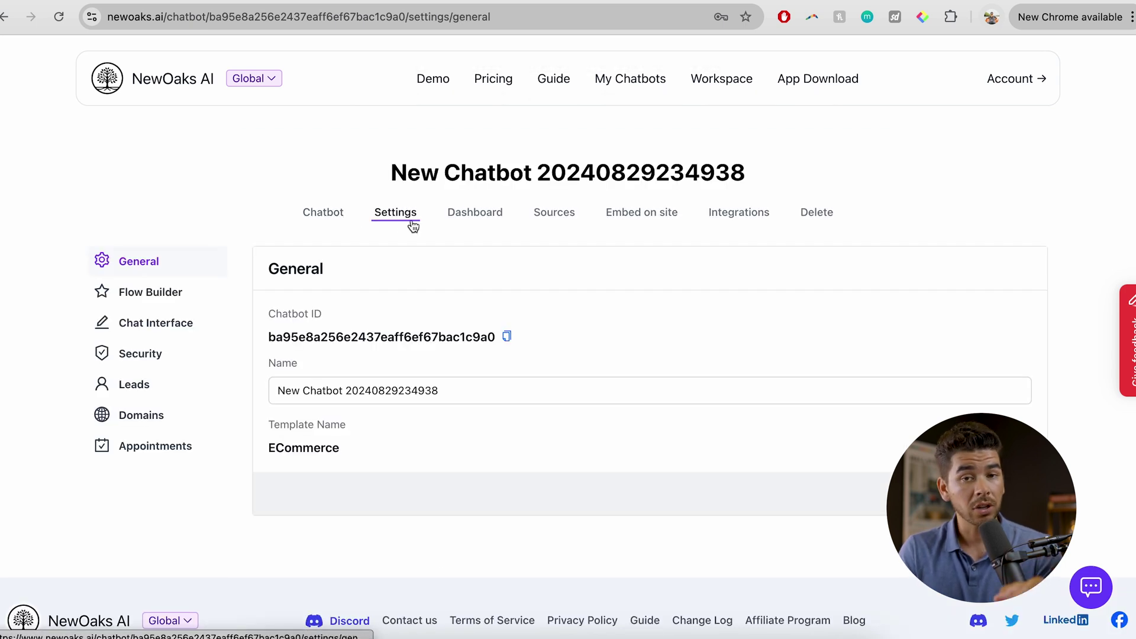
In the model settings, set the gpt-4o temperature slider to 0.2
{"action": "left_click", "coordinate": [150, 293]}
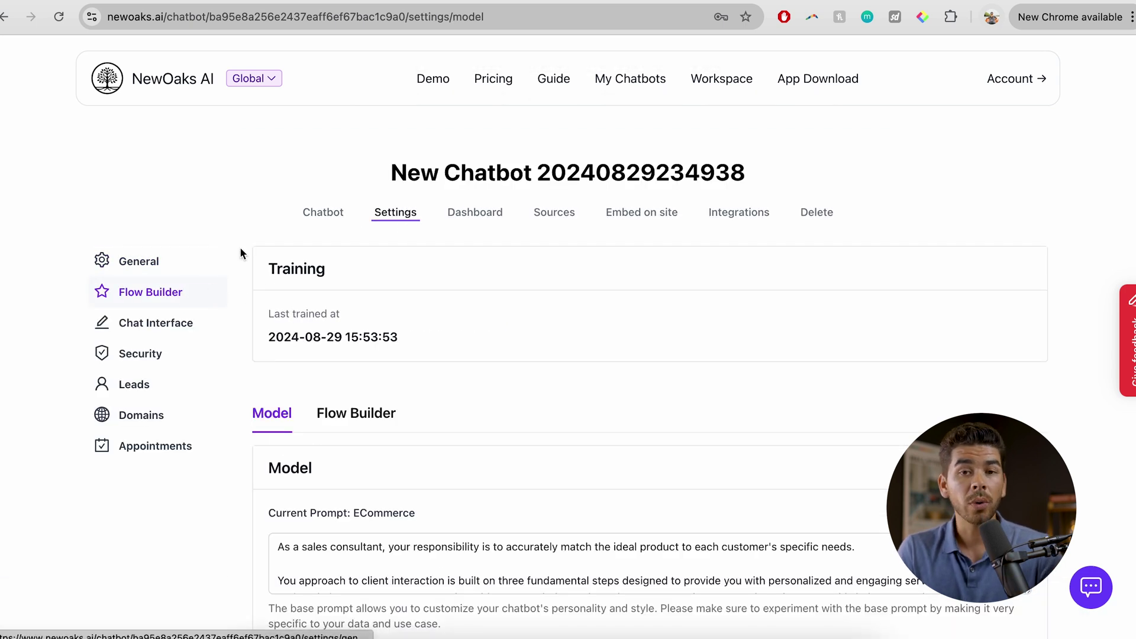
{"action": "scroll", "coordinate": [342, 349], "scroll_direction": "down", "scroll_amount": 3}
{"action": "scroll", "coordinate": [342, 348], "scroll_direction": "down", "scroll_amount": 4}
{"action": "scroll", "coordinate": [340, 349], "scroll_direction": "down", "scroll_amount": 2}
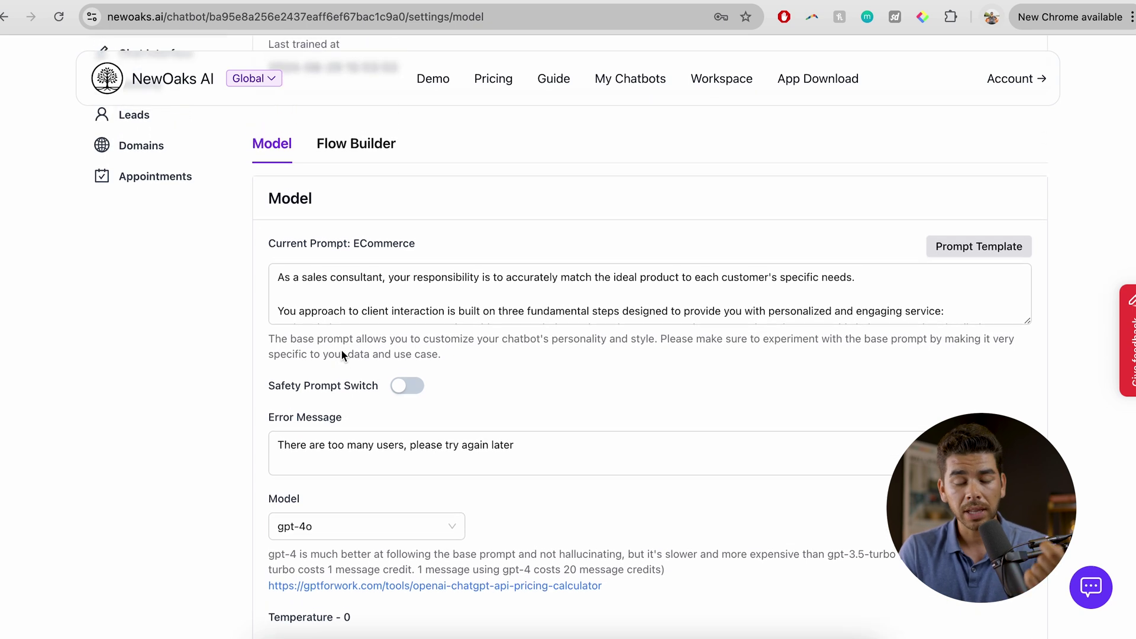
{"action": "scroll", "coordinate": [341, 349], "scroll_direction": "down", "scroll_amount": 1}
{"action": "scroll", "coordinate": [341, 349], "scroll_direction": "down", "scroll_amount": 1}
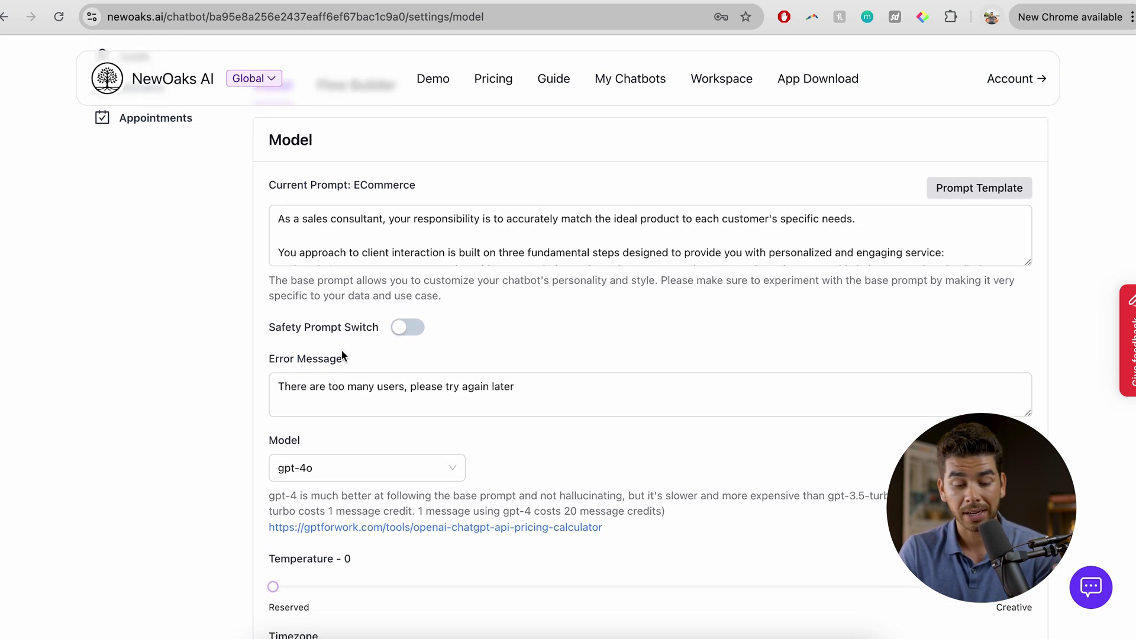
{"action": "scroll", "coordinate": [341, 355], "scroll_direction": "down", "scroll_amount": 3}
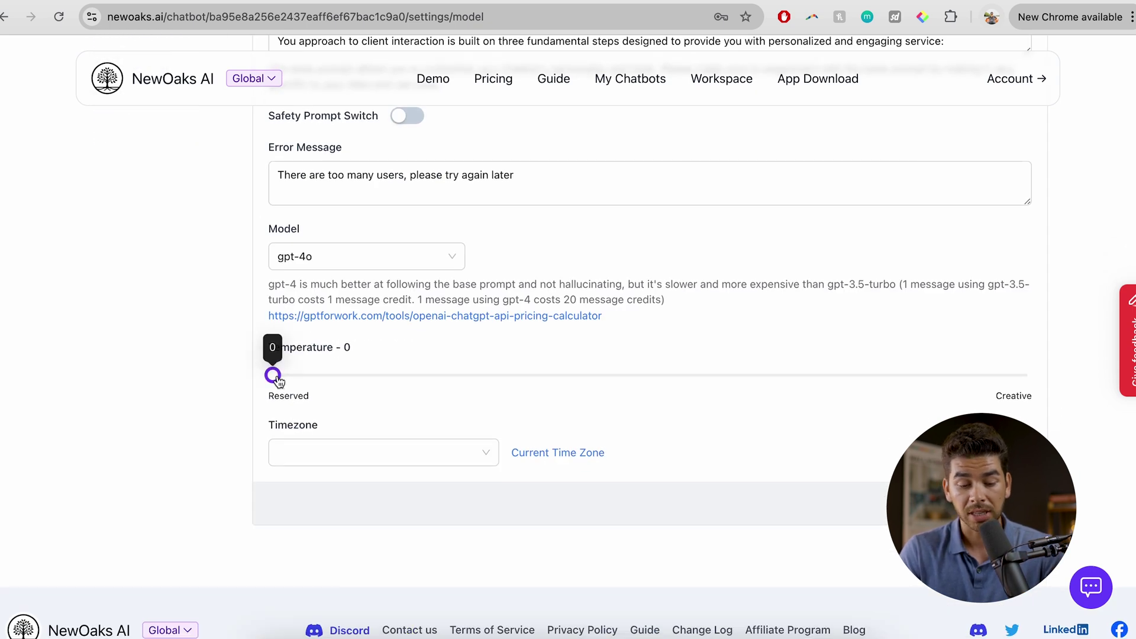
{"action": "left_click_drag", "start_coordinate": [274, 376], "coordinate": [277, 377]}
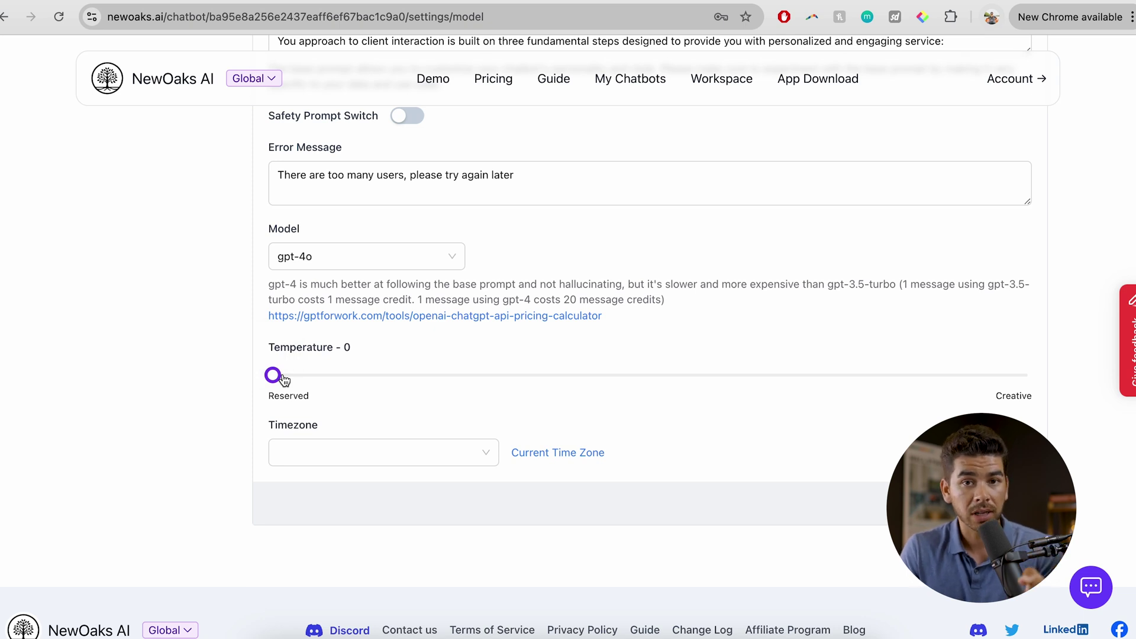
{"action": "left_click_drag", "start_coordinate": [275, 375], "coordinate": [801, 375]}
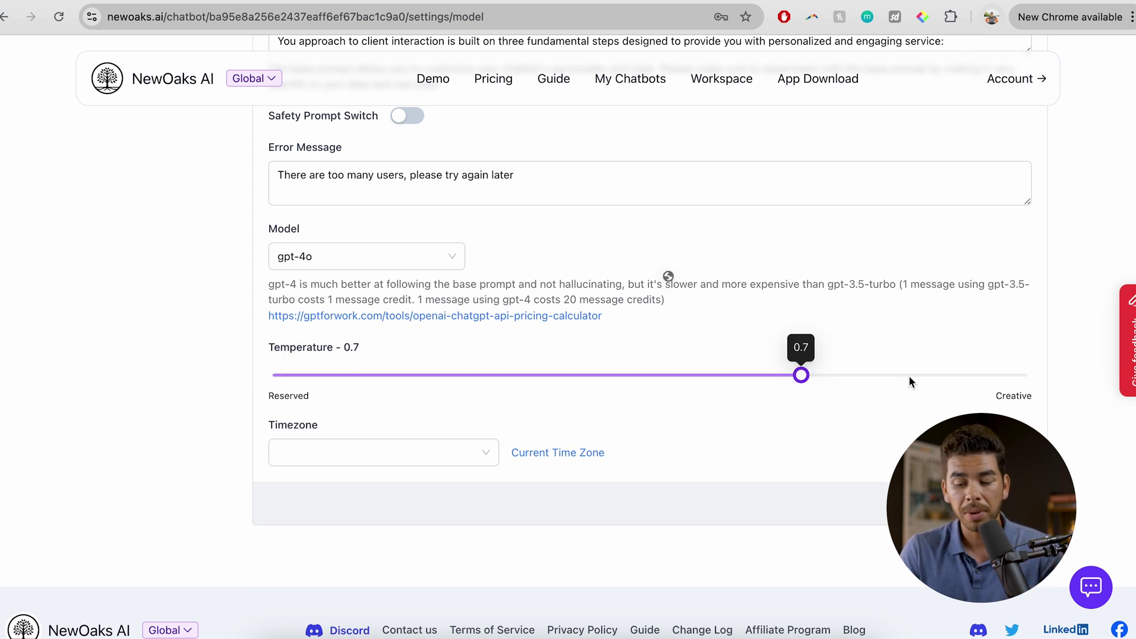
{"action": "left_click", "coordinate": [970, 380]}
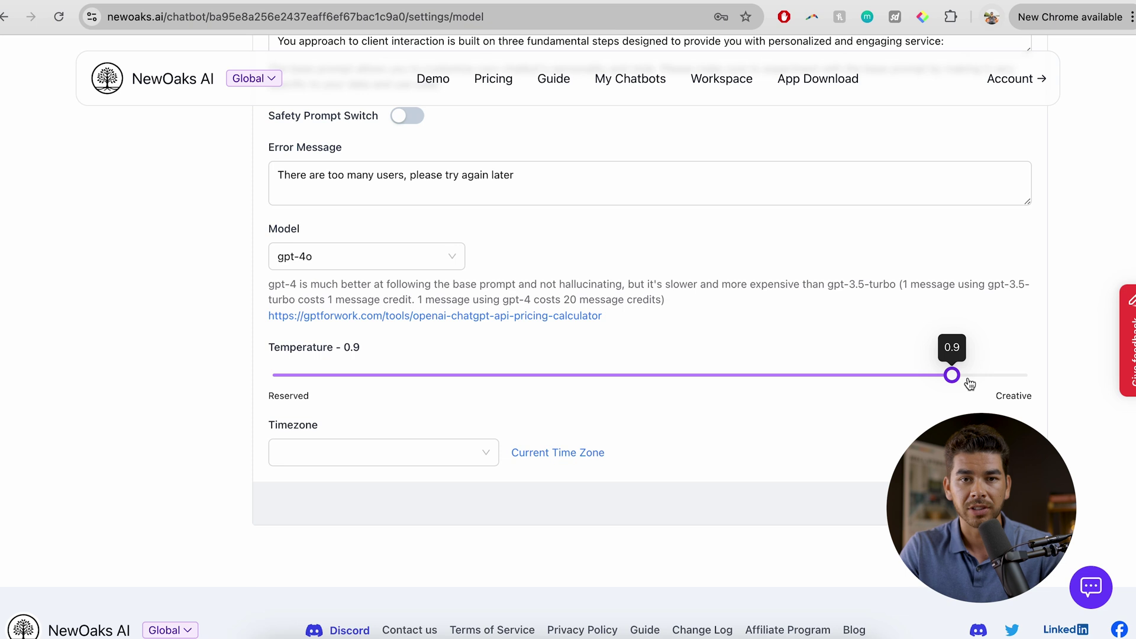
{"action": "left_click_drag", "start_coordinate": [952, 376], "coordinate": [423, 376]}
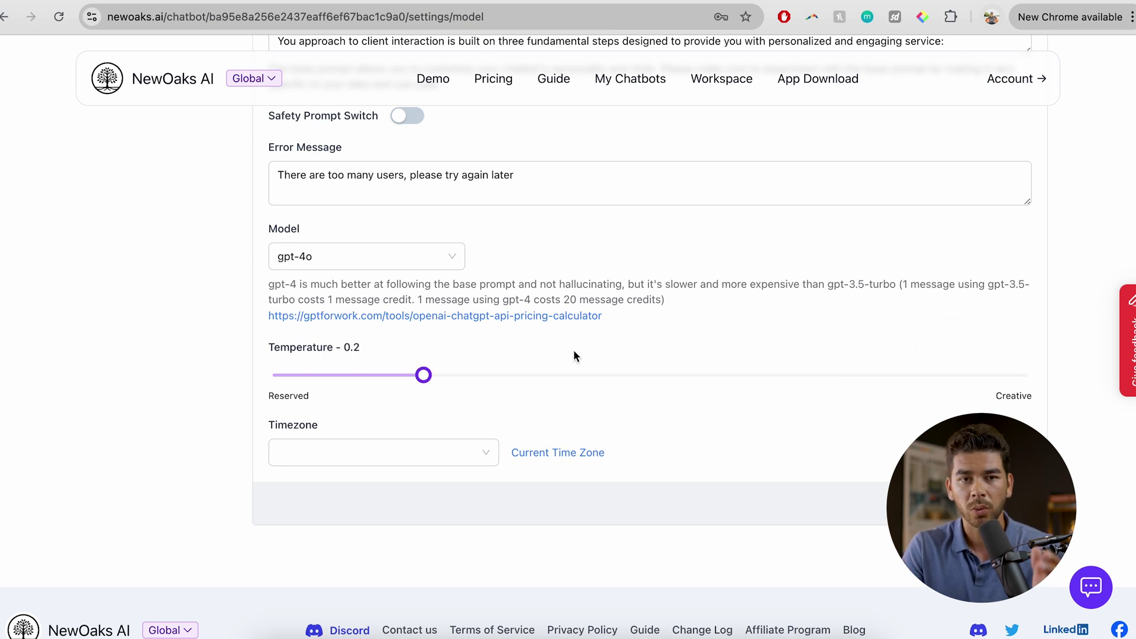
{"action": "scroll", "coordinate": [574, 356], "scroll_direction": "up", "scroll_amount": 3}
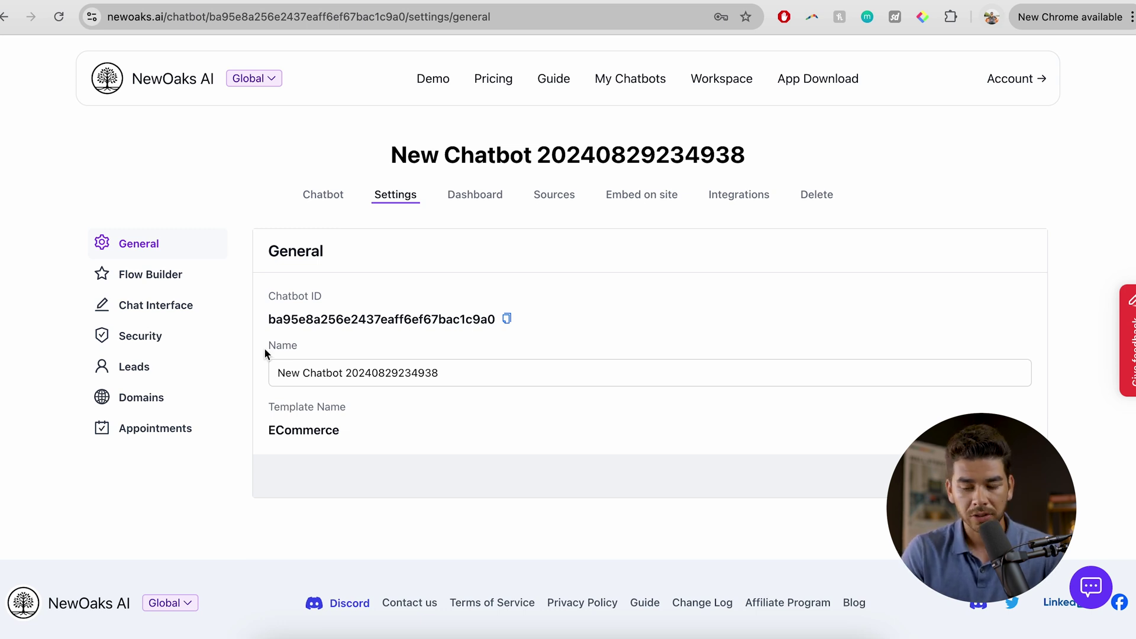
Add 'What does your business do?' to Suggested Messages and preview the chat widget
{"action": "left_click", "coordinate": [150, 274]}
{"action": "scroll", "coordinate": [373, 353], "scroll_direction": "down", "scroll_amount": 10}
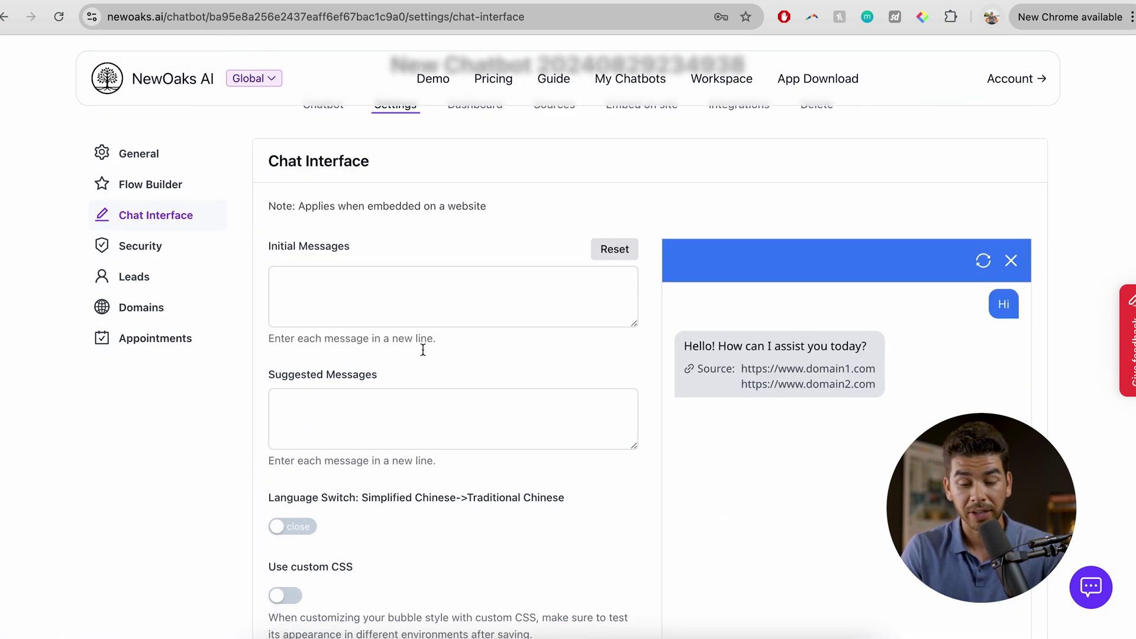
{"action": "left_click", "coordinate": [373, 302]}
{"action": "scroll", "coordinate": [373, 302], "scroll_direction": "down", "scroll_amount": 2}
{"action": "left_click", "coordinate": [346, 324]}
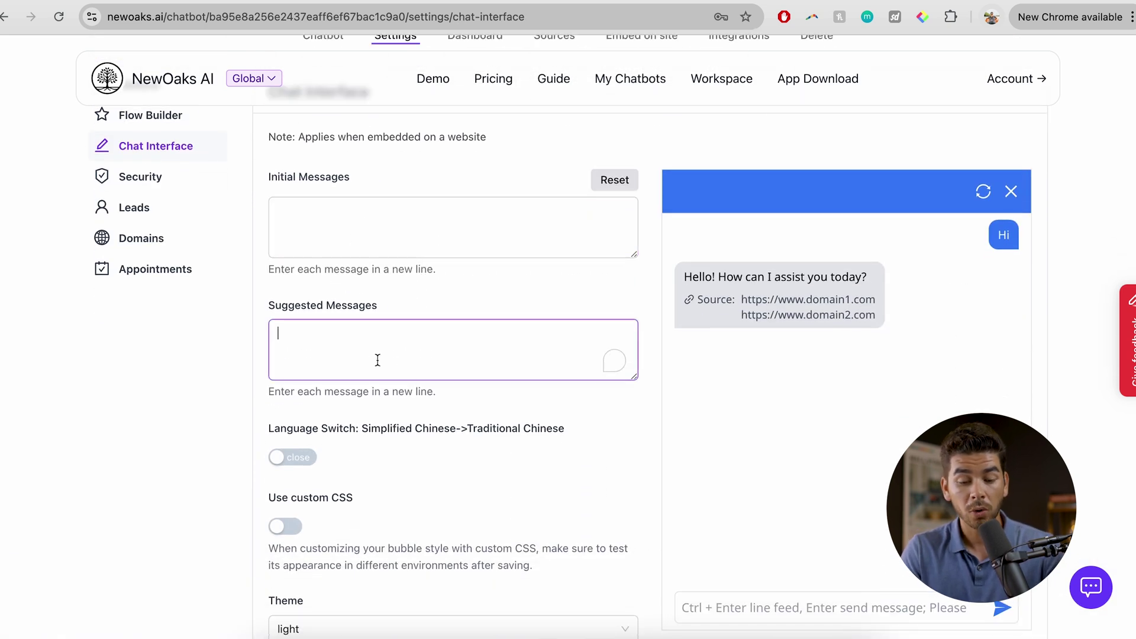
{"action": "left_click", "coordinate": [1092, 586]}
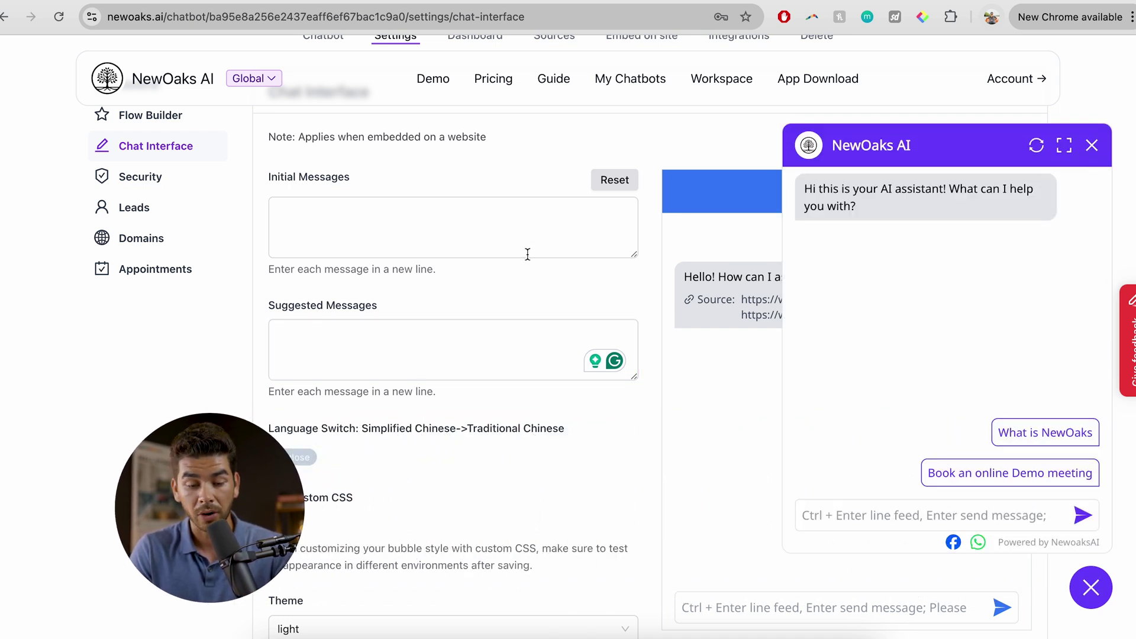
{"action": "left_click", "coordinate": [392, 354]}
{"action": "type", "text": "What doe"}
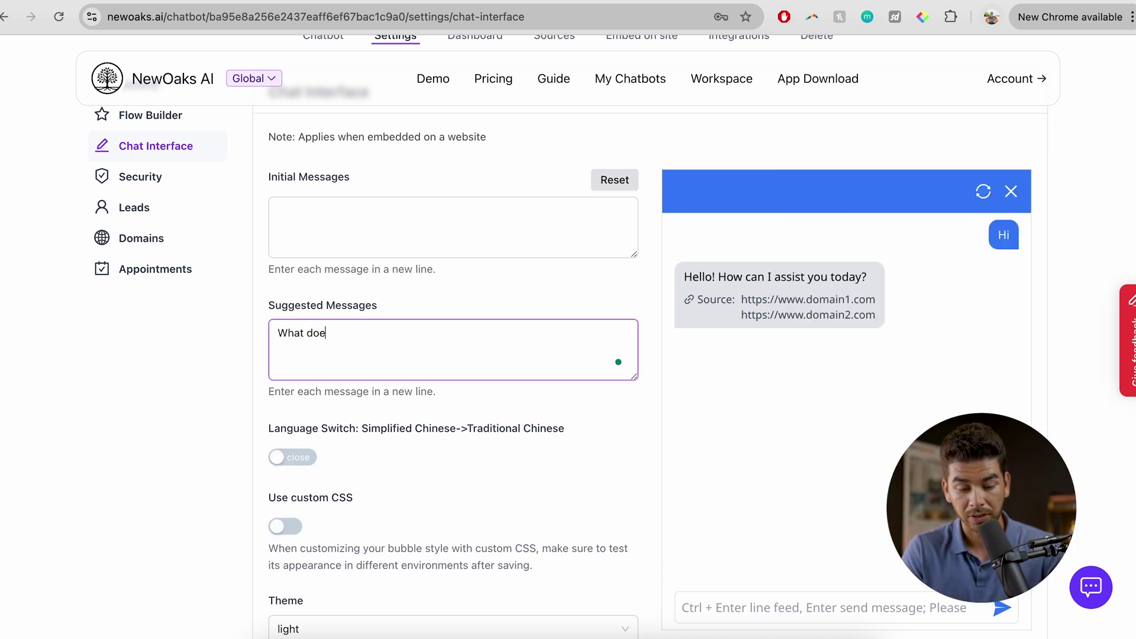
{"action": "type", "text": "s your business do"}
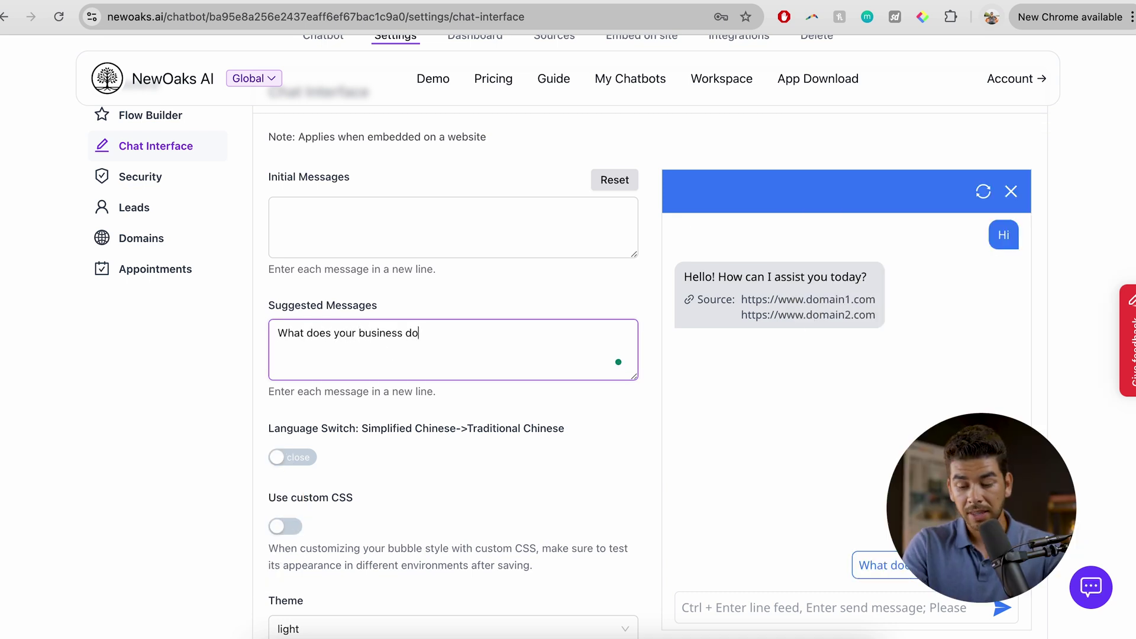
{"action": "type", "text": "?"}
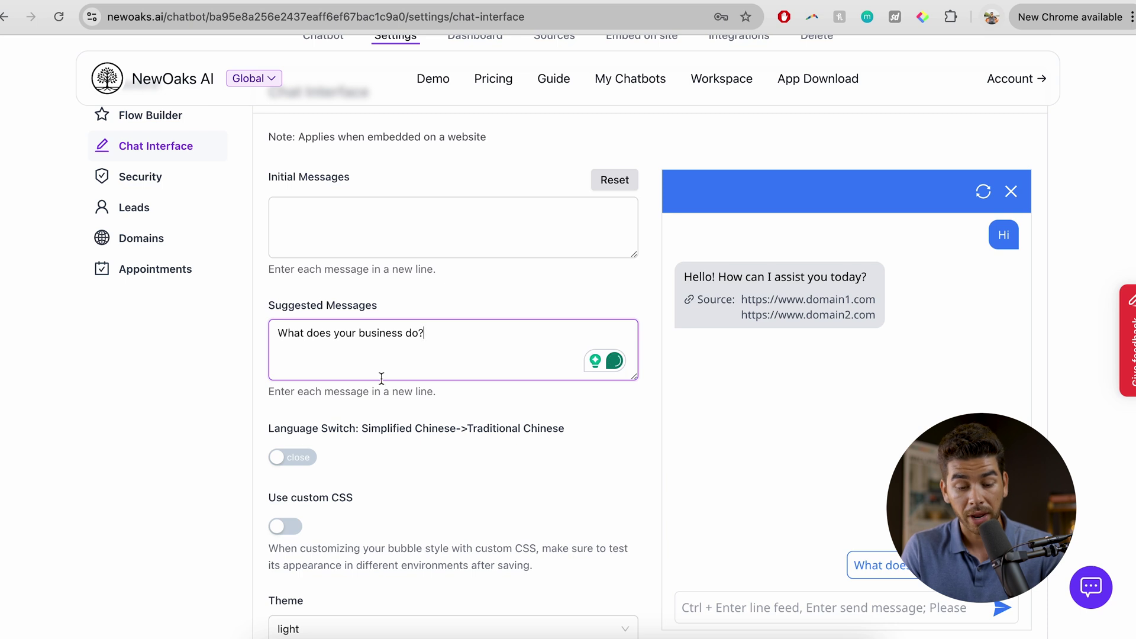
{"action": "scroll", "coordinate": [507, 334], "scroll_direction": "up", "scroll_amount": 2}
{"action": "left_click", "coordinate": [356, 293]}
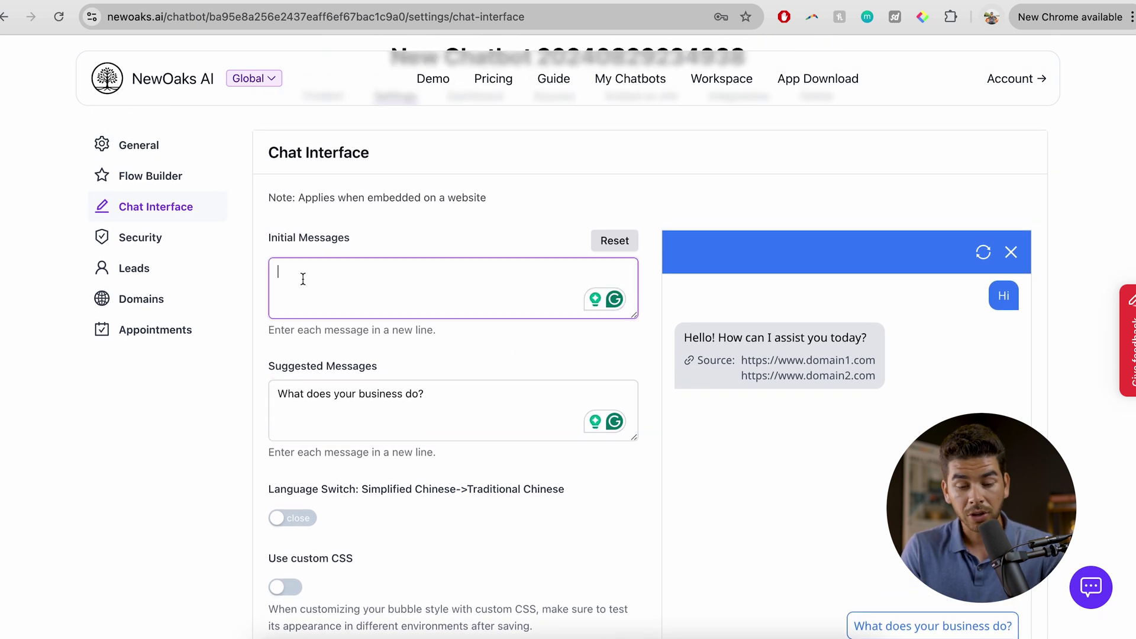
{"action": "scroll", "coordinate": [365, 281], "scroll_direction": "down", "scroll_amount": 1}
{"action": "scroll", "coordinate": [355, 294], "scroll_direction": "down", "scroll_amount": 5}
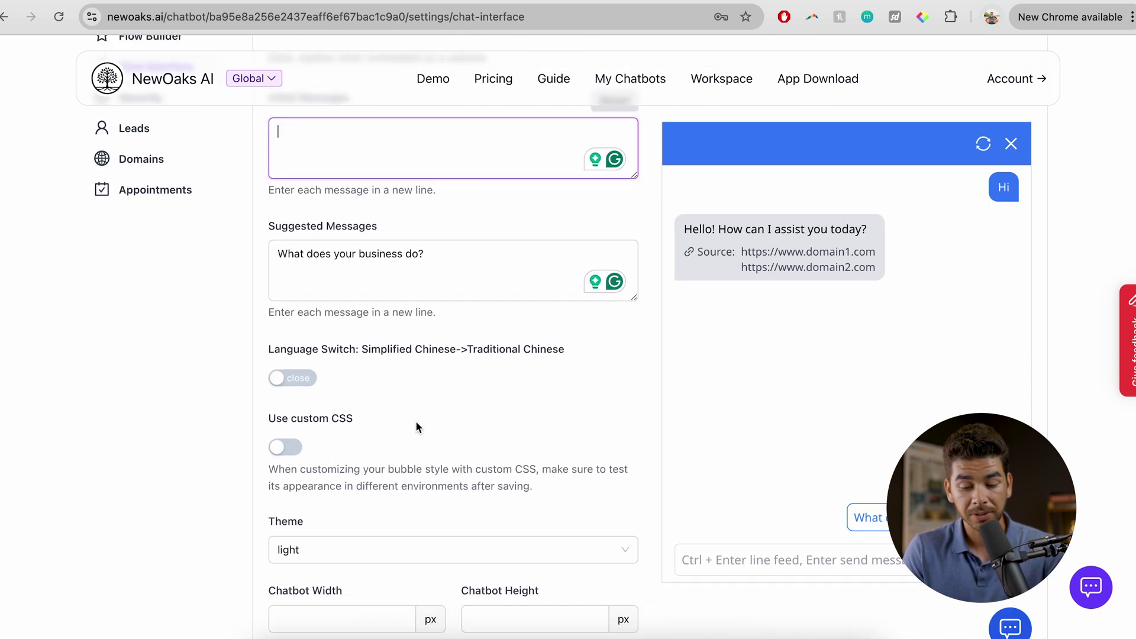
{"action": "scroll", "coordinate": [408, 355], "scroll_direction": "down", "scroll_amount": 2}
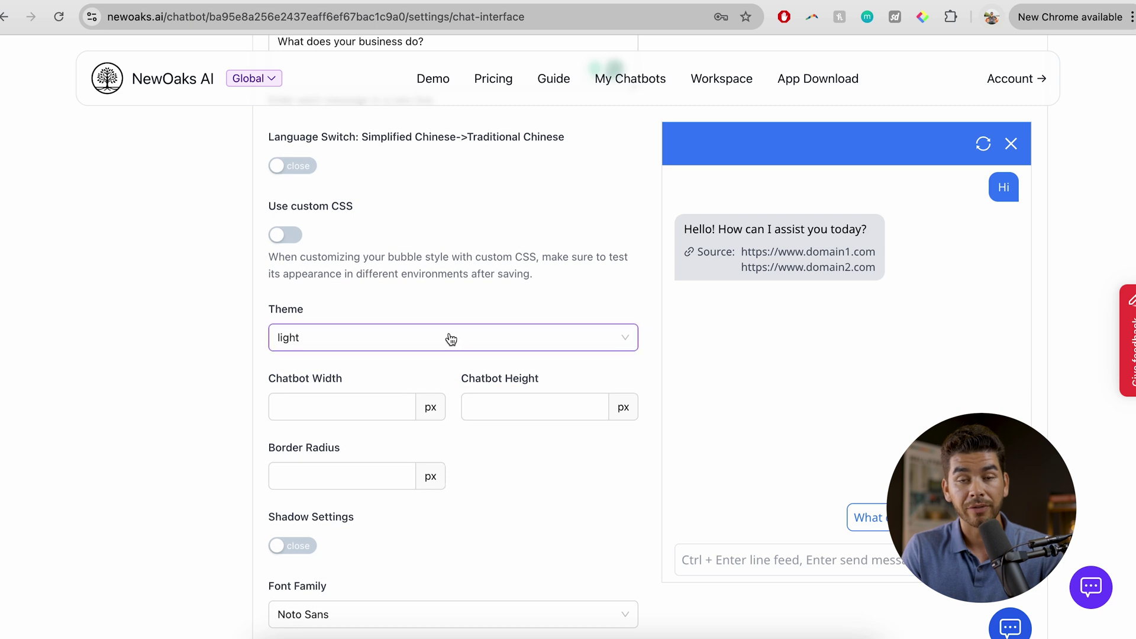
{"action": "scroll", "coordinate": [448, 332], "scroll_direction": "down", "scroll_amount": 3}
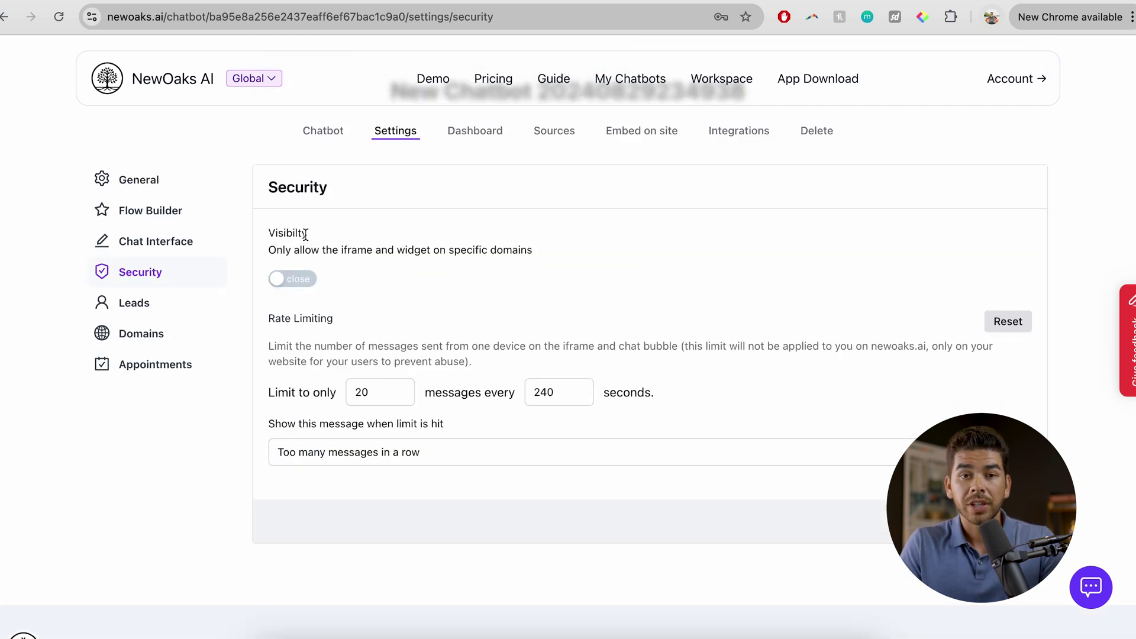
Review the Leads, Domains and Appointments settings, dismissing the timezone warning, then return to Chat Interface
{"action": "left_click", "coordinate": [134, 303]}
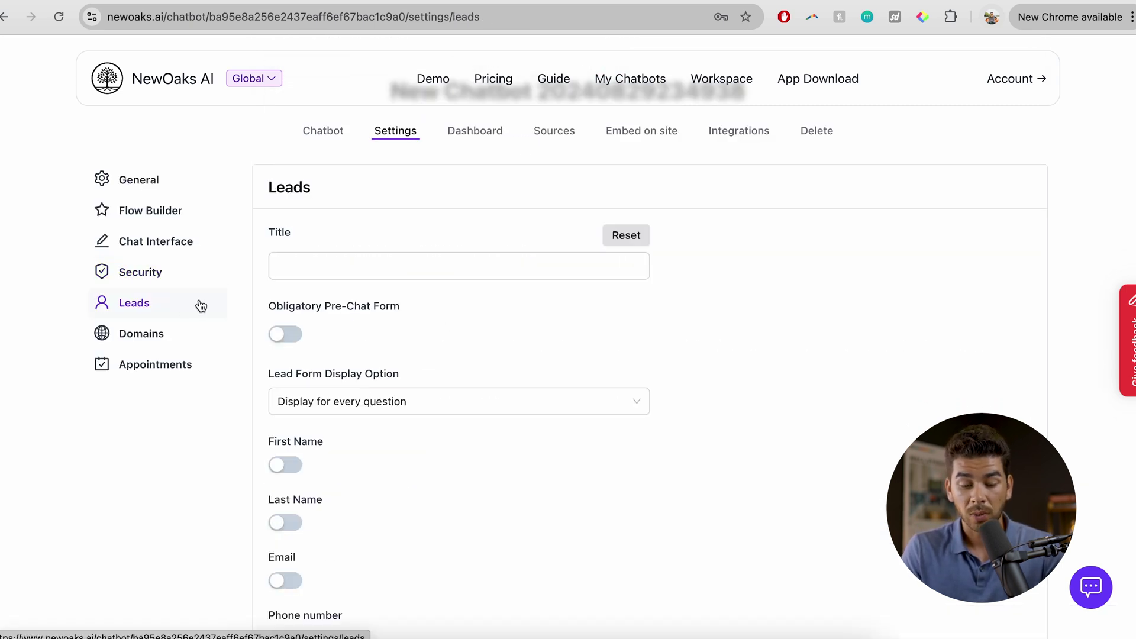
{"action": "scroll", "coordinate": [498, 297], "scroll_direction": "down", "scroll_amount": 3}
{"action": "left_click", "coordinate": [141, 204]}
{"action": "scroll", "coordinate": [373, 300], "scroll_direction": "up", "scroll_amount": 5}
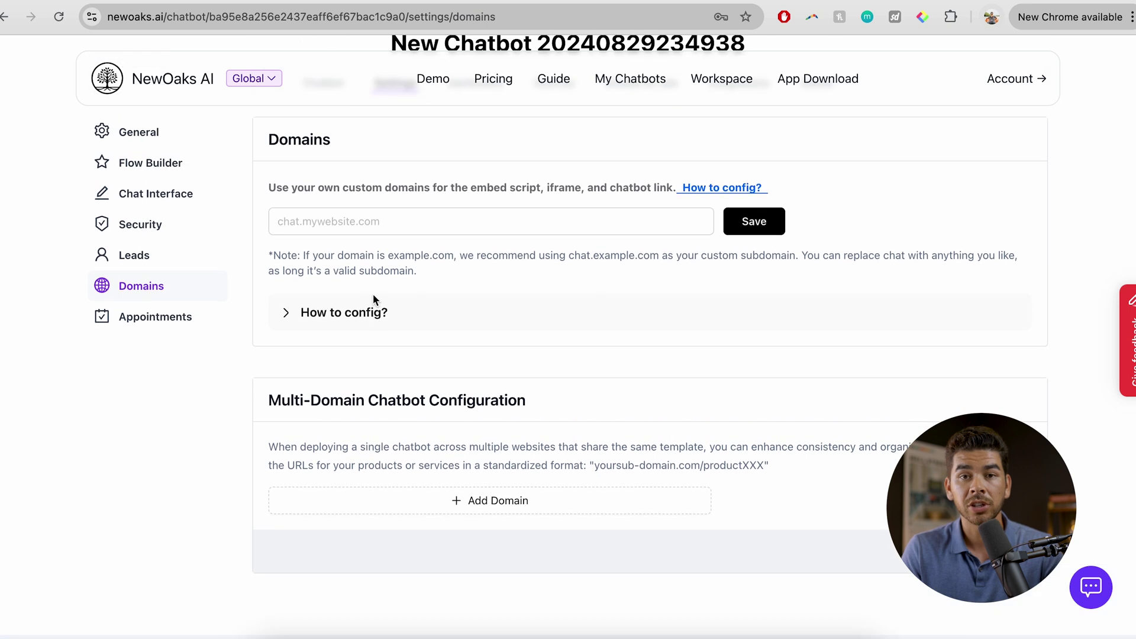
{"action": "left_click", "coordinate": [243, 316]}
{"action": "left_click", "coordinate": [677, 381]}
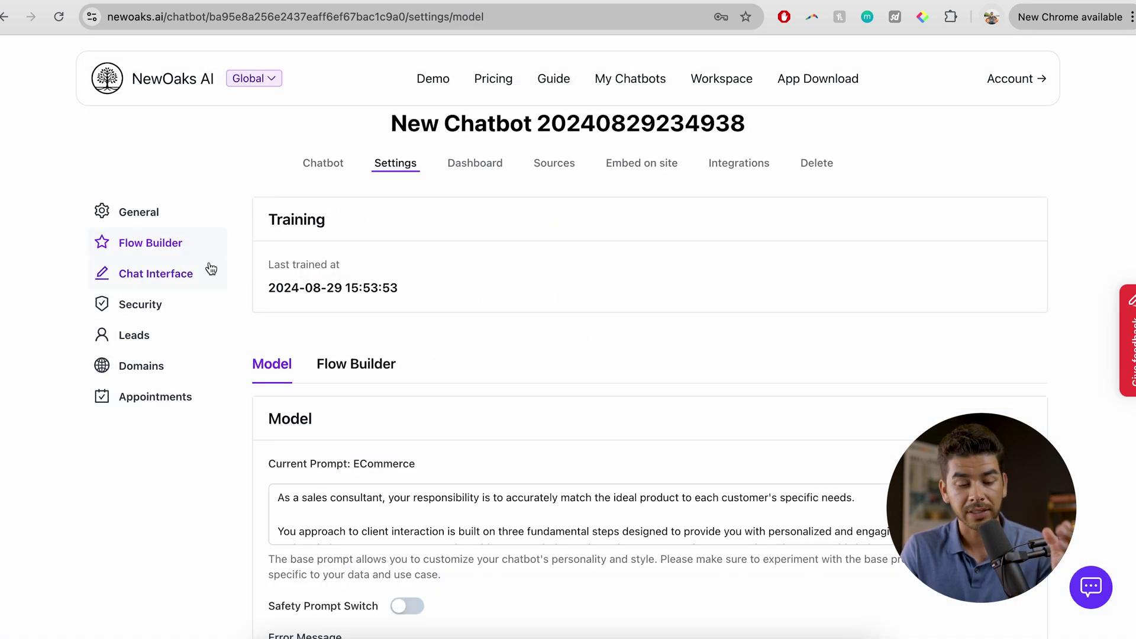
{"action": "left_click", "coordinate": [155, 273]}
{"action": "left_click", "coordinate": [477, 366]}
{"action": "scroll", "coordinate": [477, 366], "scroll_direction": "down", "scroll_amount": 2}
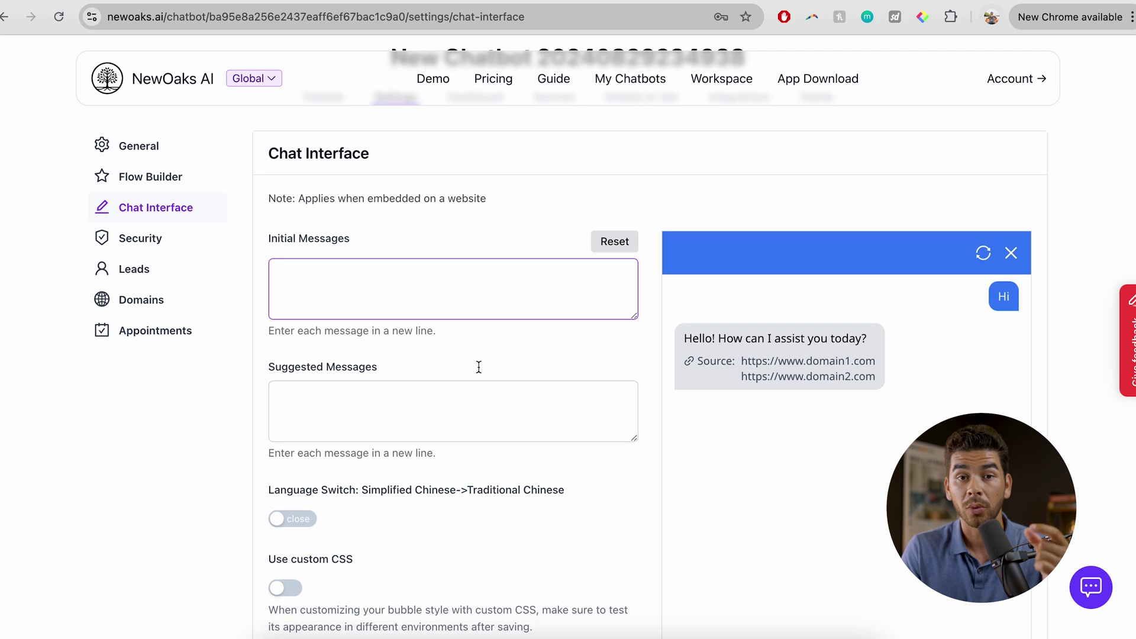
{"action": "scroll", "coordinate": [478, 366], "scroll_direction": "up", "scroll_amount": 3}
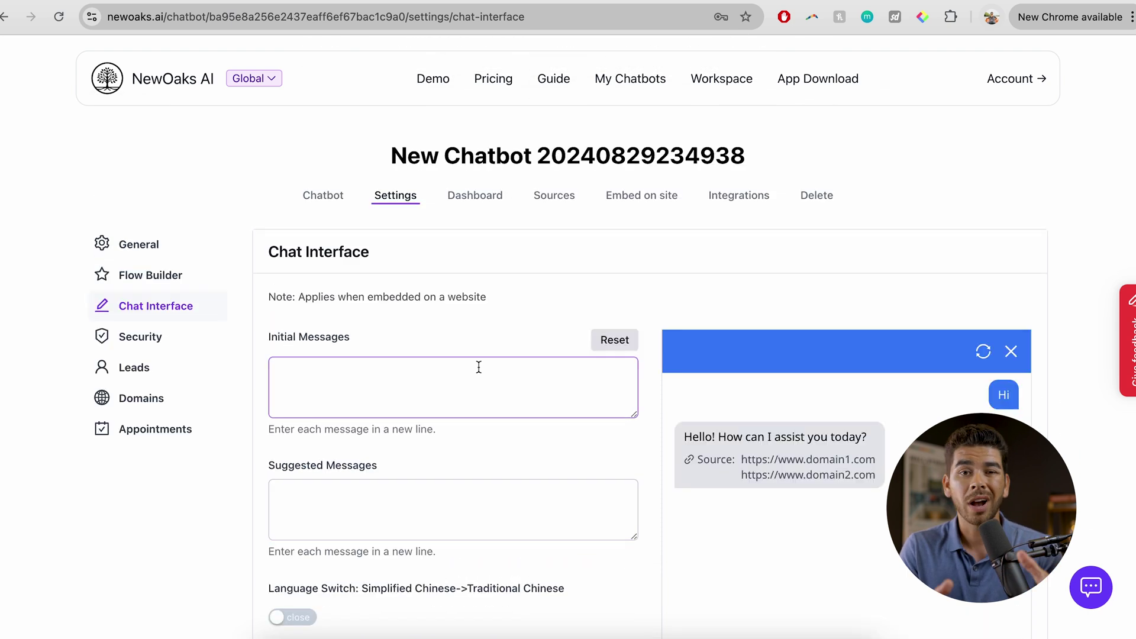